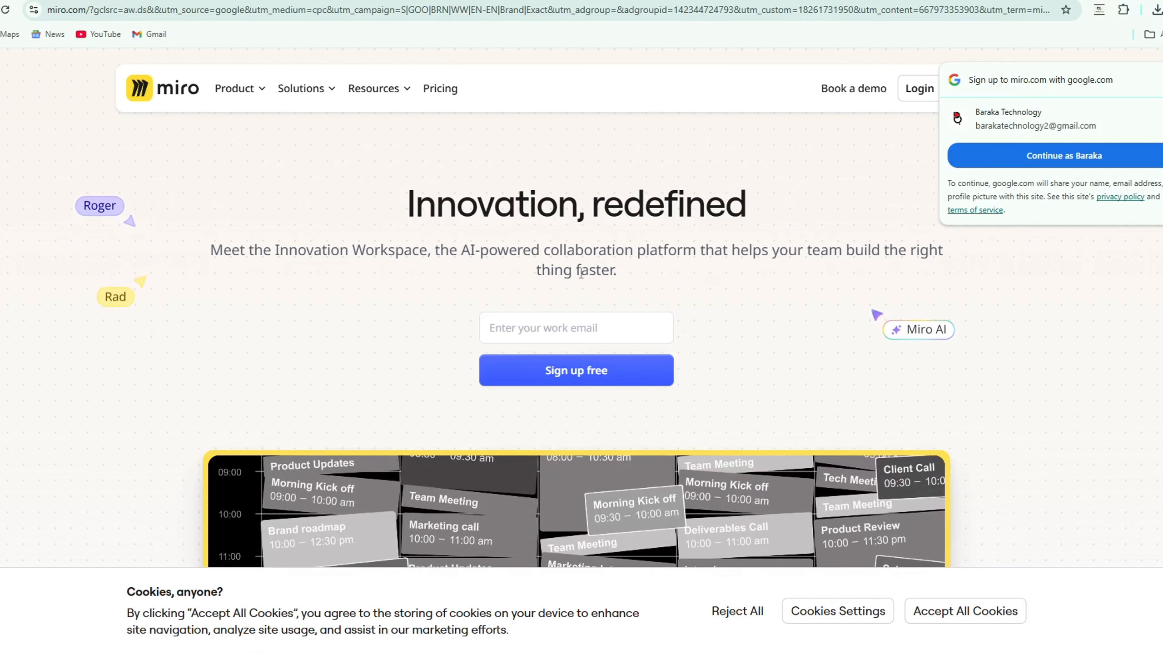
Look through the Miro home page, including its product preview and the Miro AI section
{"action": "scroll", "coordinate": [756, 331], "scroll_direction": "down", "scroll_amount": 10}
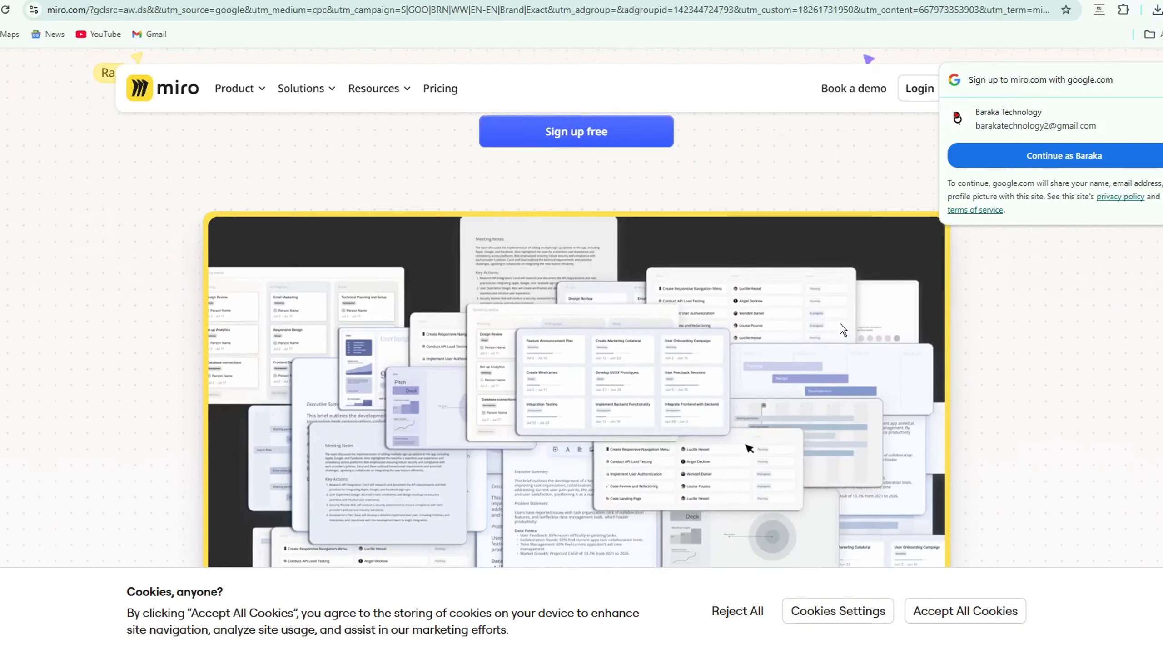
{"action": "scroll", "coordinate": [773, 345], "scroll_direction": "up", "scroll_amount": 10}
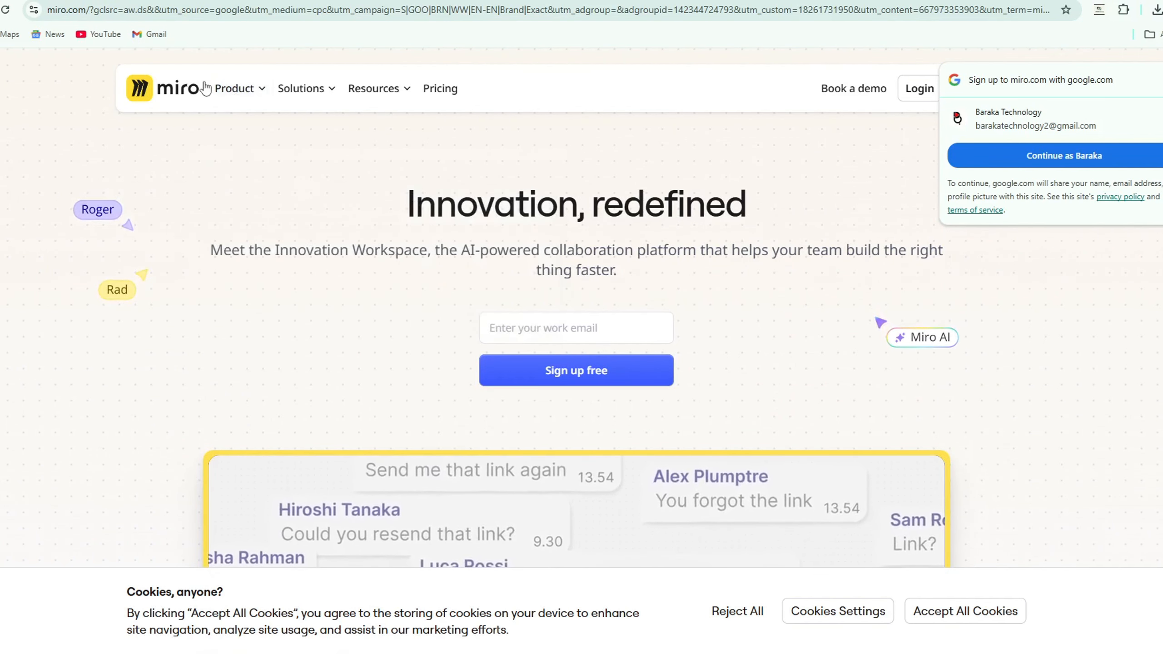
{"action": "mouse_move", "coordinate": [236, 88]}
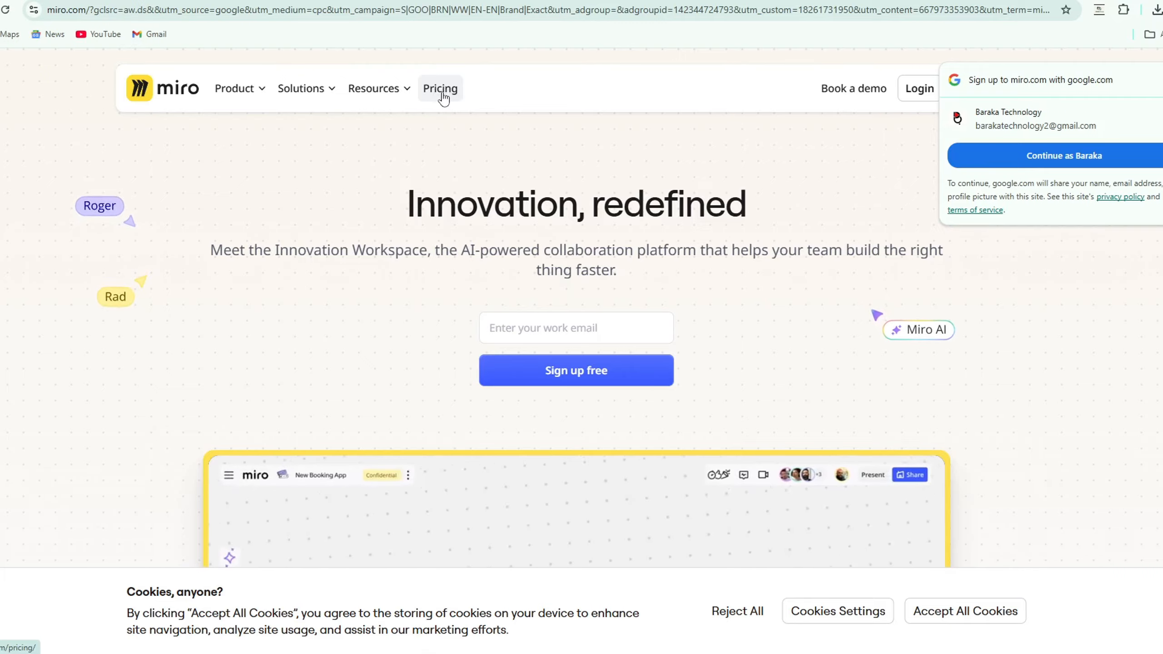
{"action": "scroll", "coordinate": [572, 391], "scroll_direction": "down", "scroll_amount": 15}
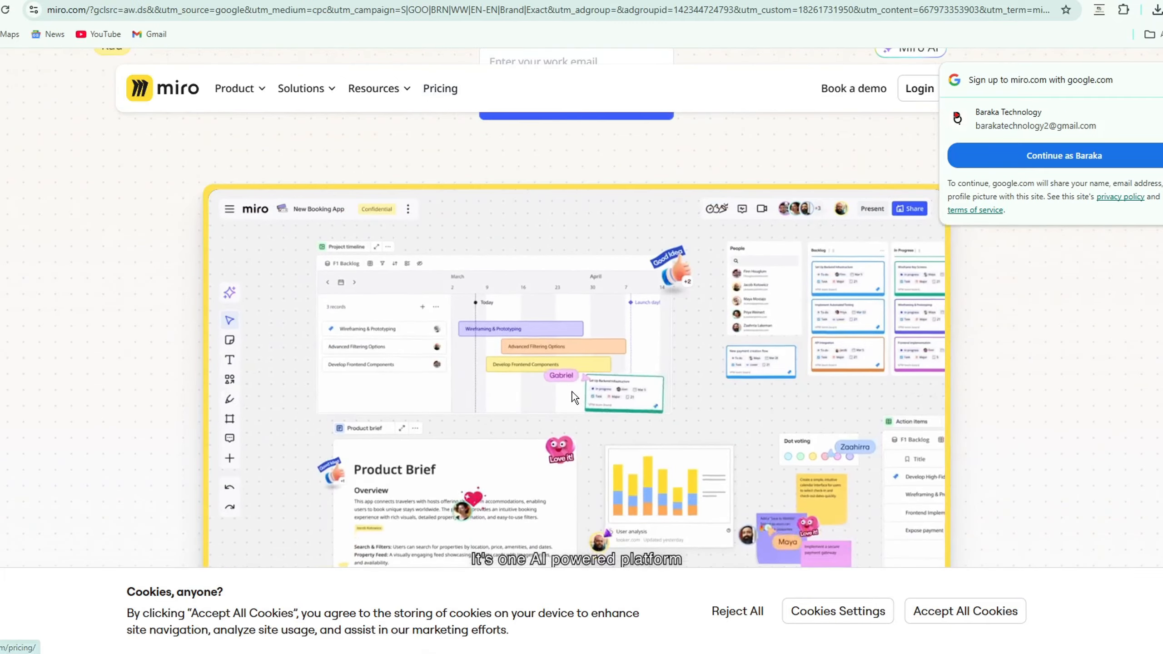
{"action": "scroll", "coordinate": [488, 408], "scroll_direction": "down", "scroll_amount": 12}
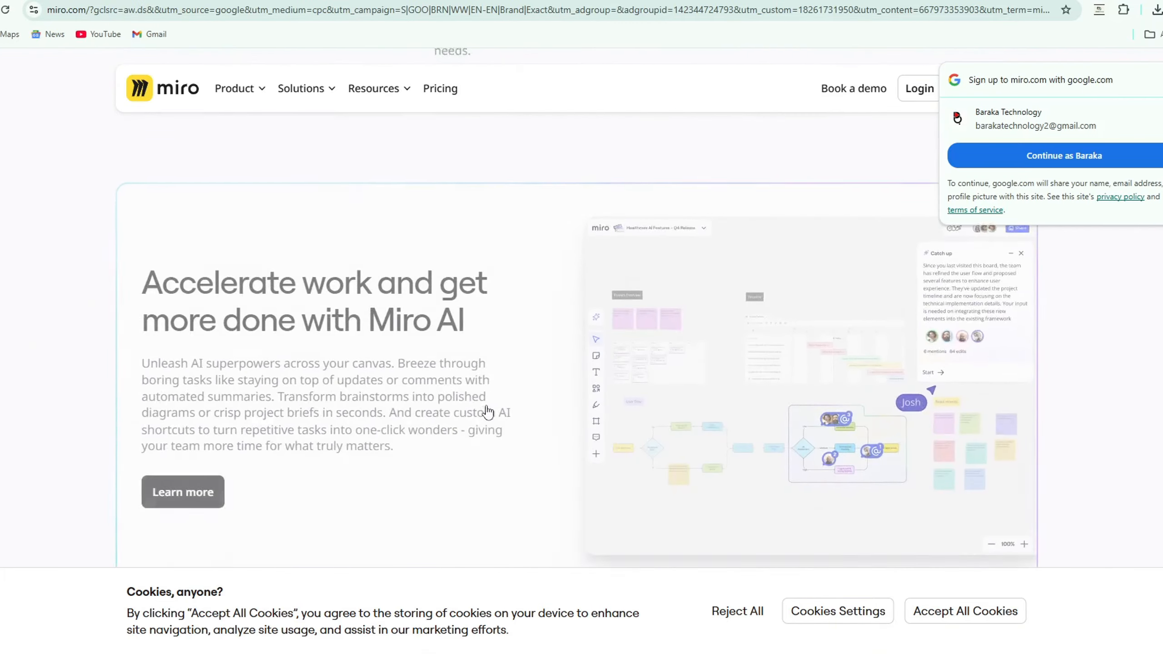
{"action": "scroll", "coordinate": [504, 403], "scroll_direction": "up", "scroll_amount": 15}
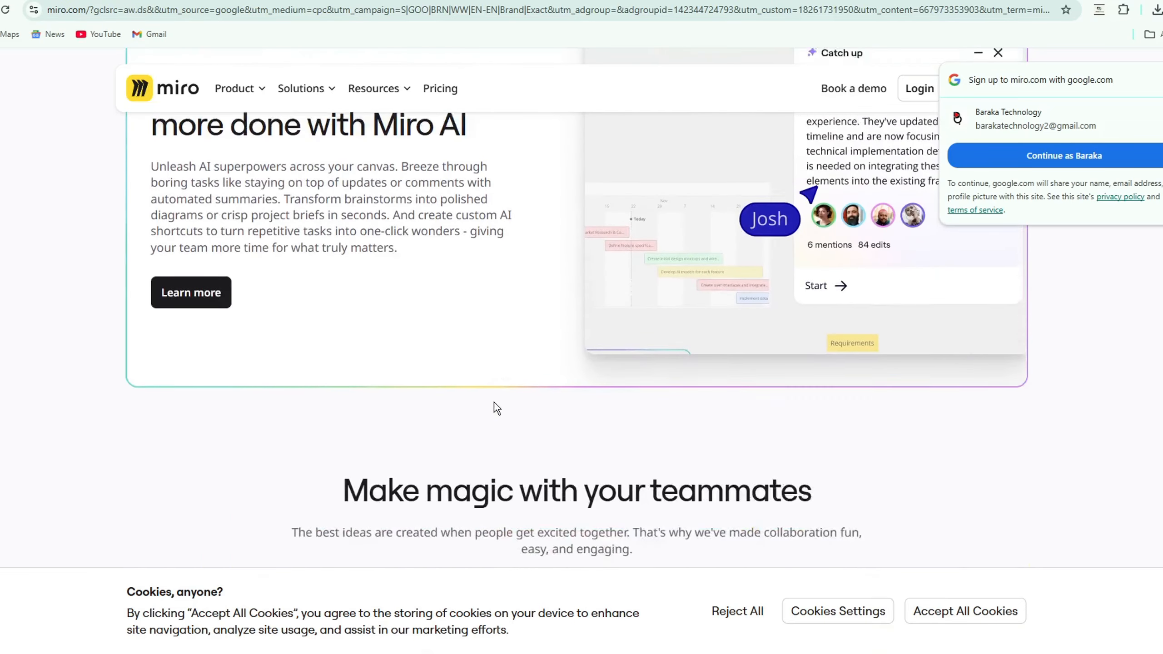
{"action": "scroll", "coordinate": [444, 420], "scroll_direction": "up", "scroll_amount": 10}
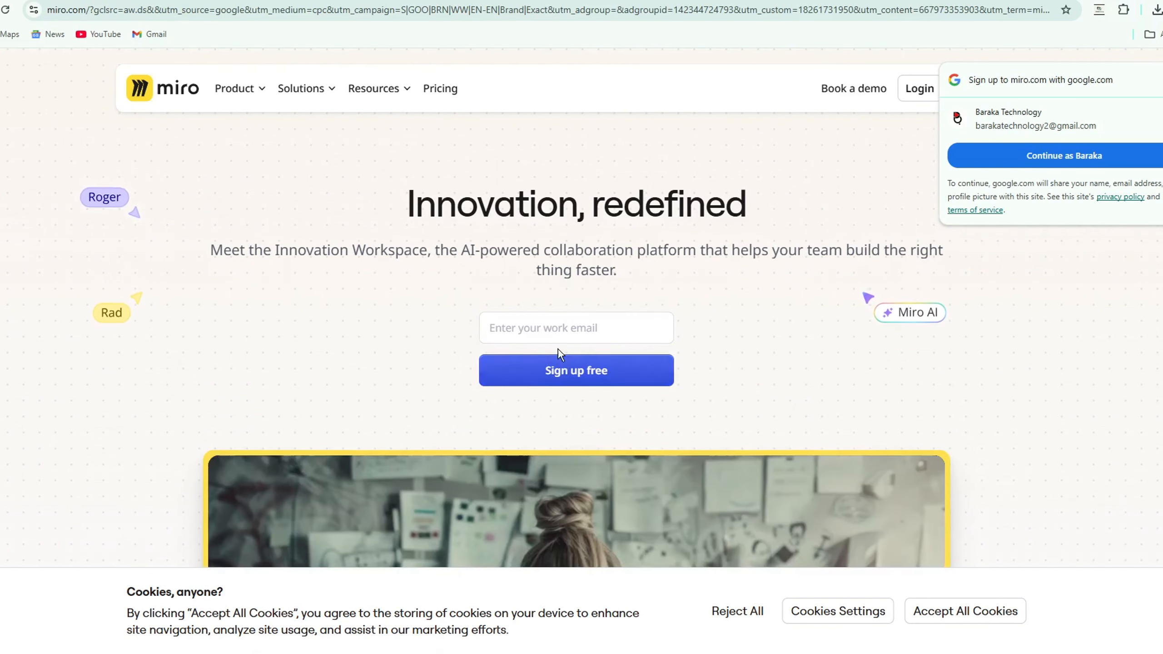
Sign up with the suggested Google account and name the team TeamZEN
{"action": "left_click", "coordinate": [1010, 152]}
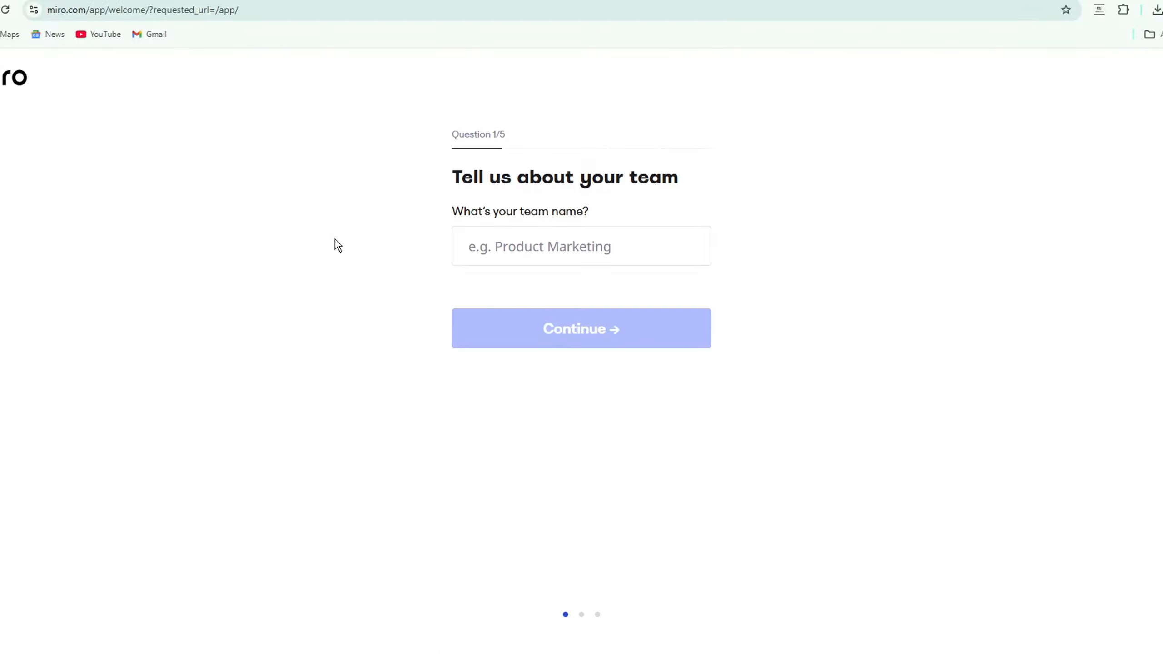
{"action": "left_click", "coordinate": [511, 245]}
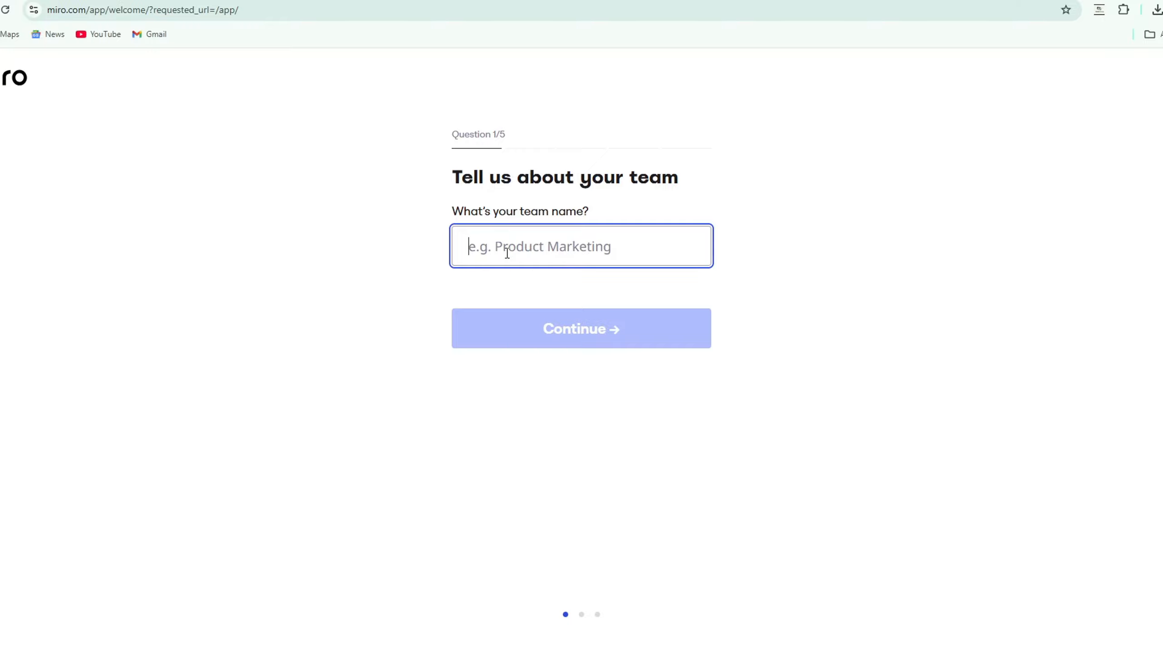
{"action": "type", "text": "Team"}
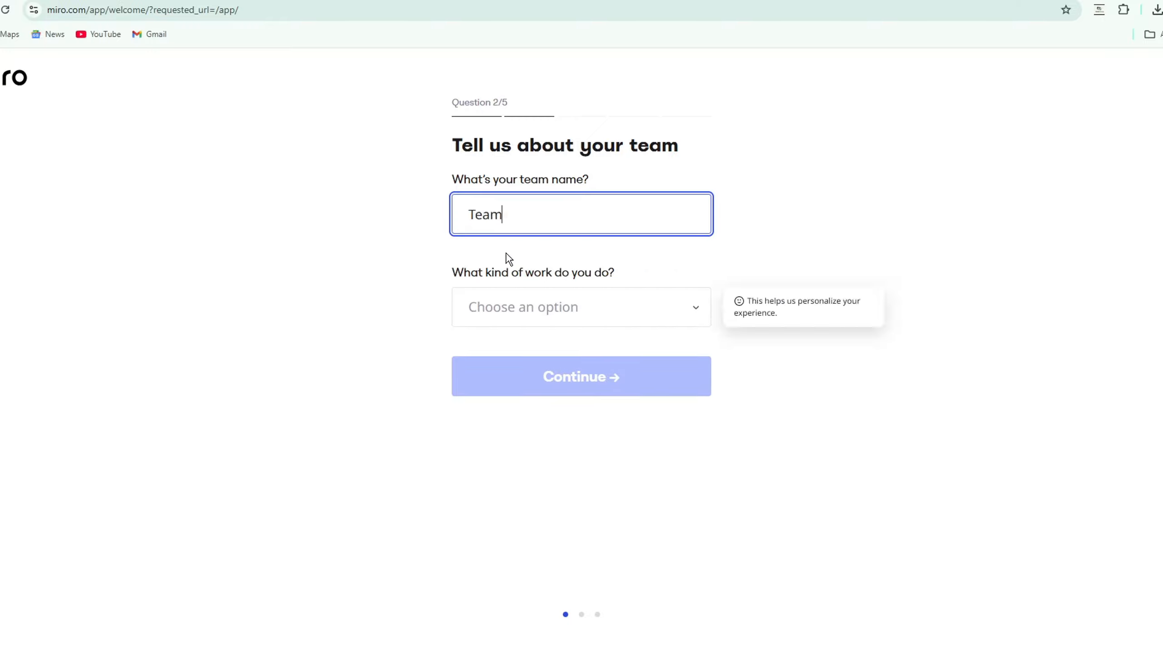
{"action": "type", "text": "ZEN"}
Set the kind of work to Marketing and the role to Team Manager in the team questionnaire
{"action": "left_click", "coordinate": [486, 300]}
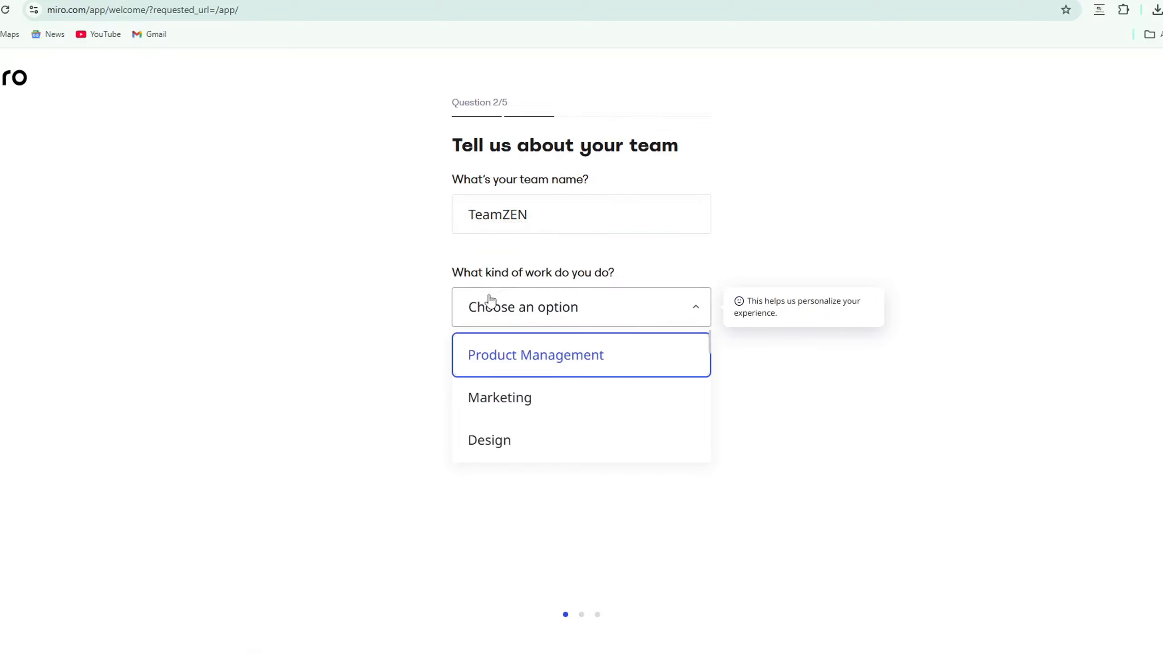
{"action": "left_click", "coordinate": [483, 402]}
{"action": "left_click", "coordinate": [483, 387]}
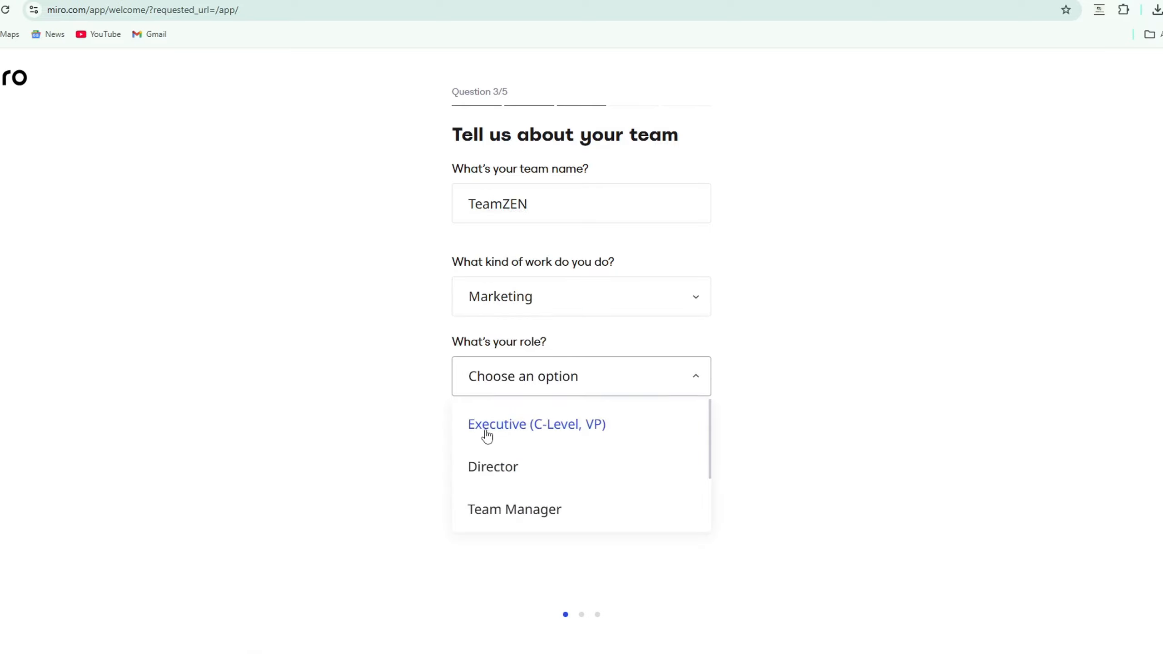
{"action": "left_click", "coordinate": [500, 468]}
{"action": "left_click", "coordinate": [522, 378]}
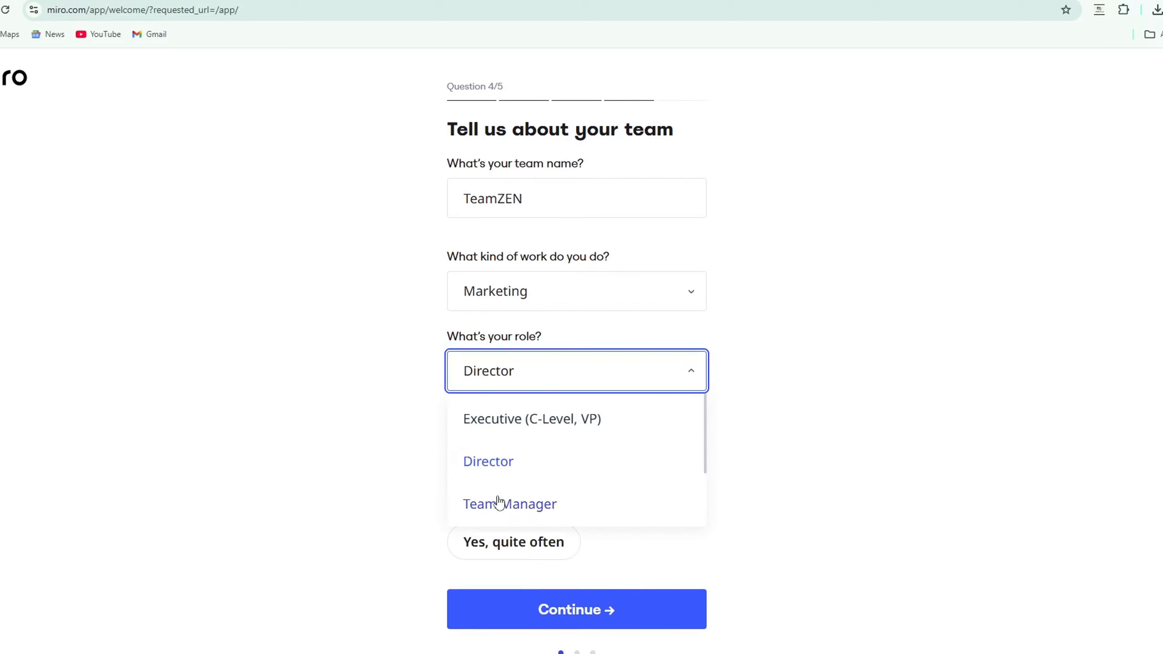
{"action": "left_click", "coordinate": [478, 500]}
Answer that this is the first time using Miro, set the company size to 2-50 and submit the questionnaire
{"action": "left_click", "coordinate": [499, 451]}
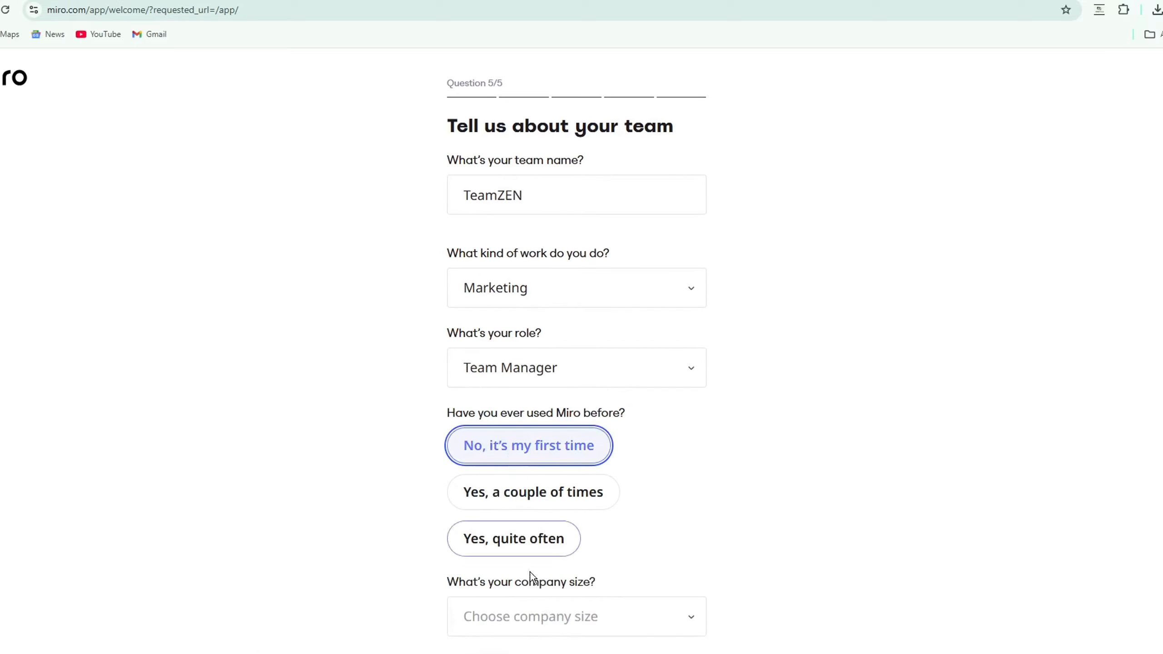
{"action": "scroll", "coordinate": [651, 352], "scroll_direction": "down", "scroll_amount": 3}
{"action": "left_click", "coordinate": [559, 497]}
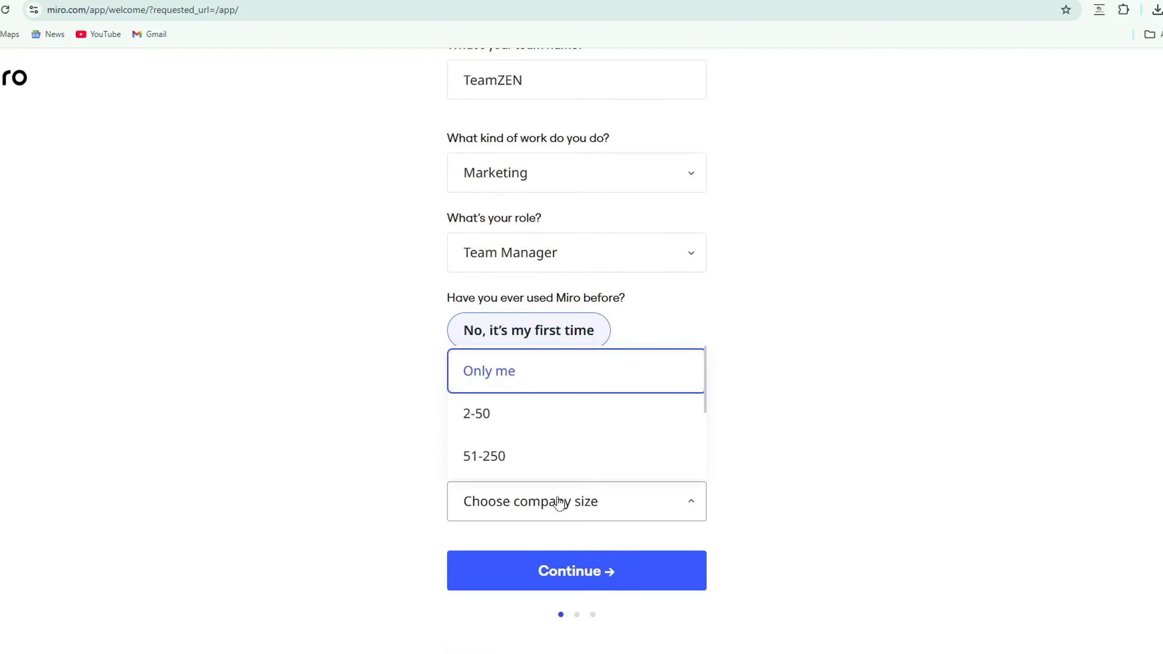
{"action": "left_click", "coordinate": [478, 419]}
{"action": "left_click", "coordinate": [493, 562]}
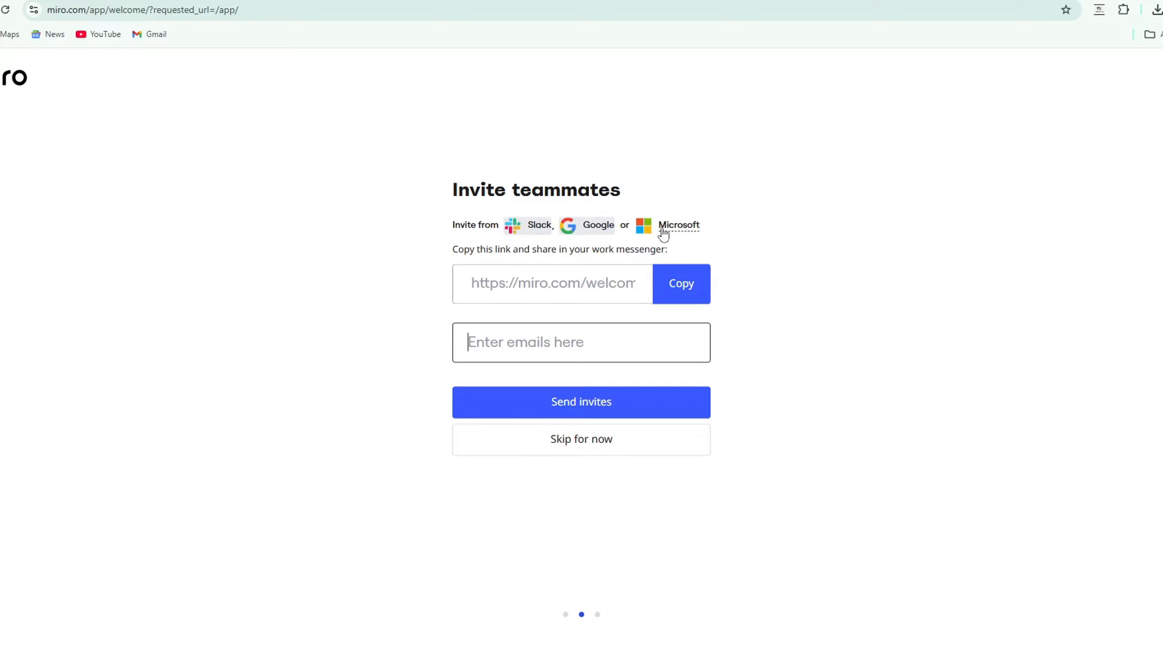
Skip inviting teammates and start a board from the Kanban Framework activity
{"action": "left_click", "coordinate": [551, 447]}
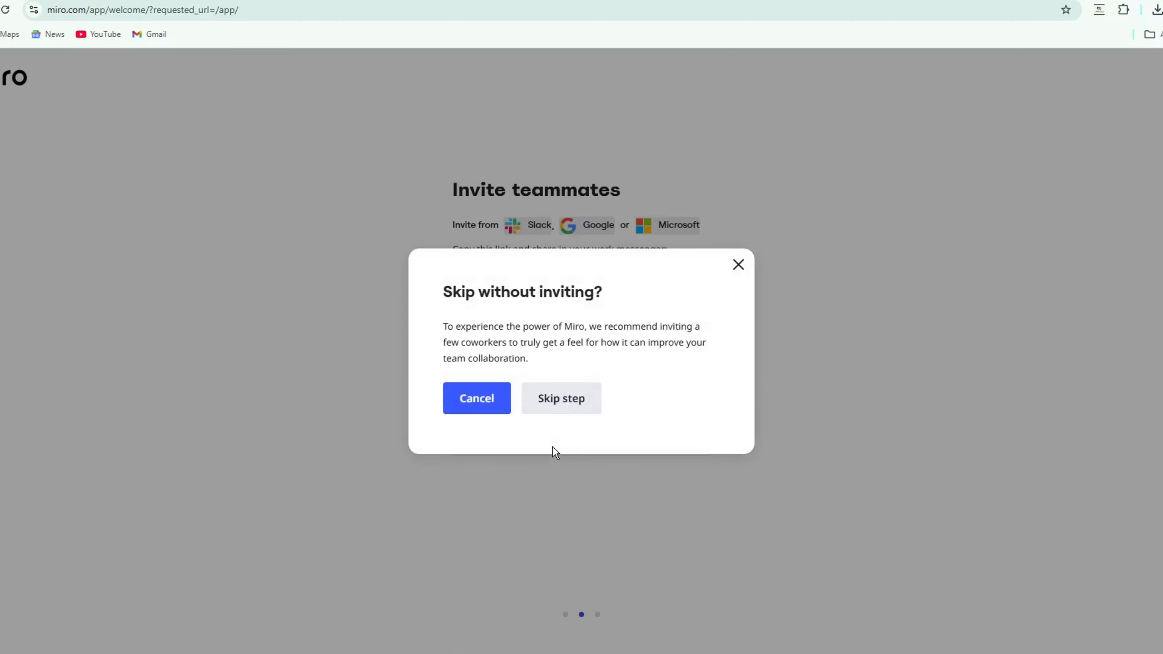
{"action": "left_click", "coordinate": [551, 405]}
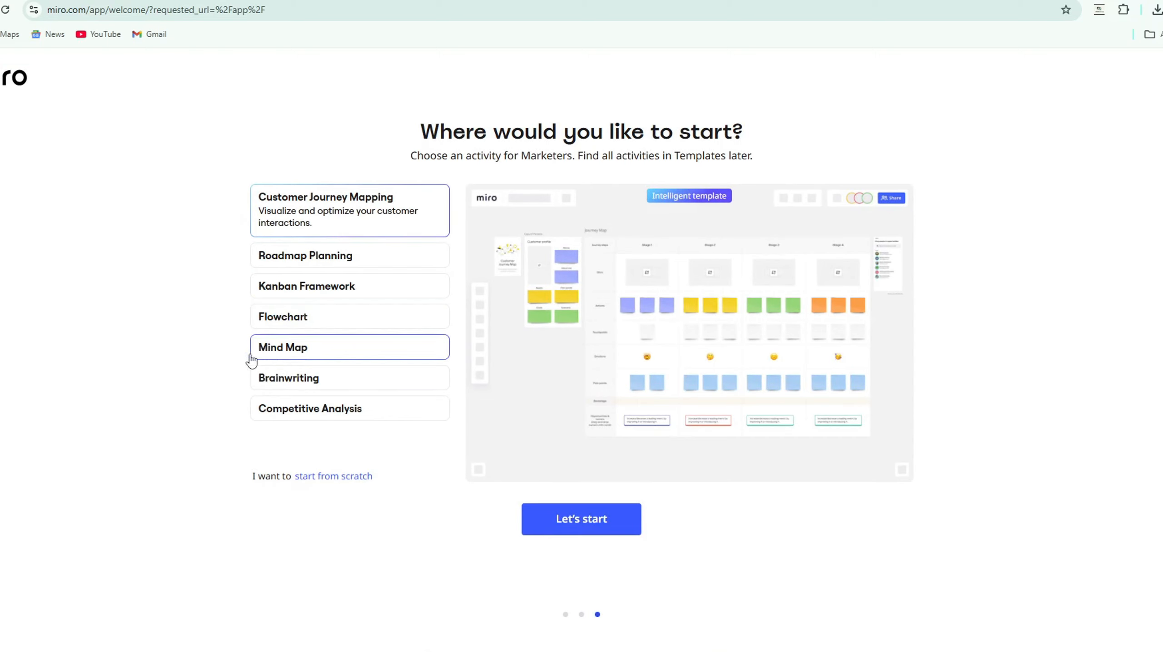
{"action": "left_click", "coordinate": [310, 302]}
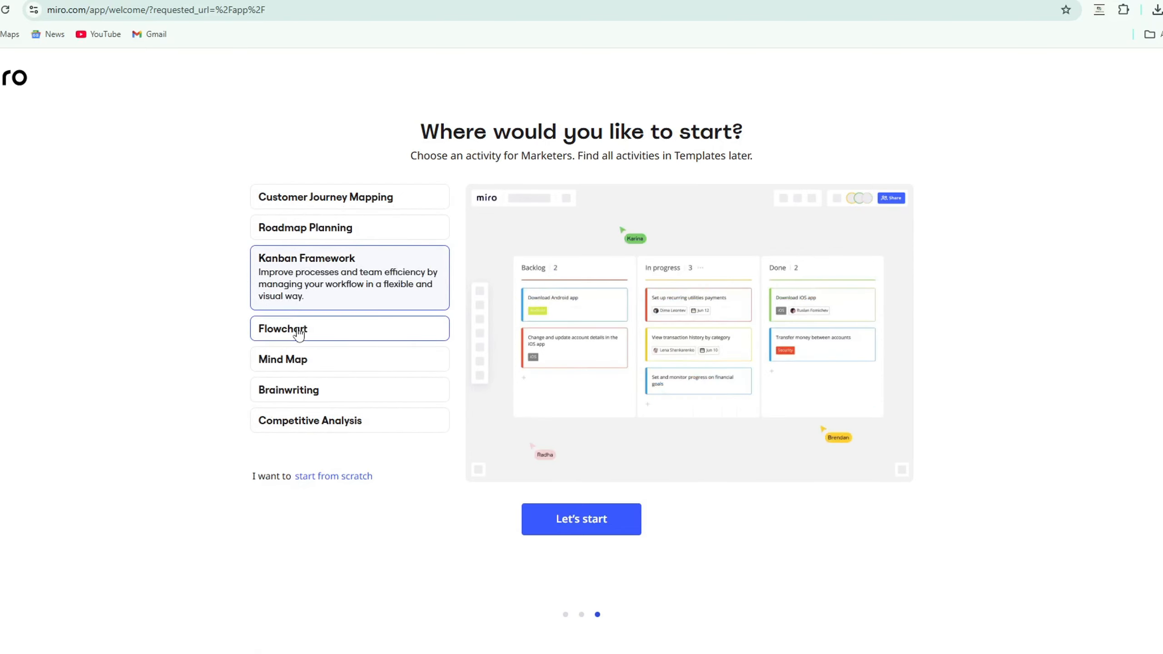
{"action": "left_click", "coordinate": [300, 329]}
{"action": "left_click", "coordinate": [319, 275]}
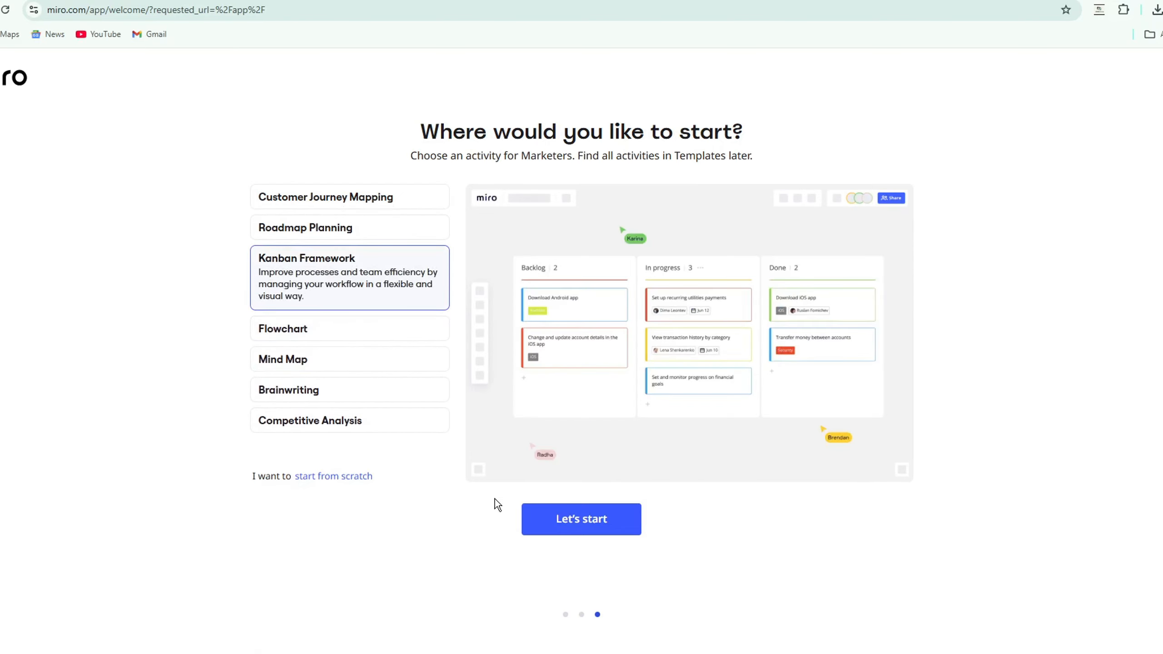
{"action": "left_click", "coordinate": [596, 529]}
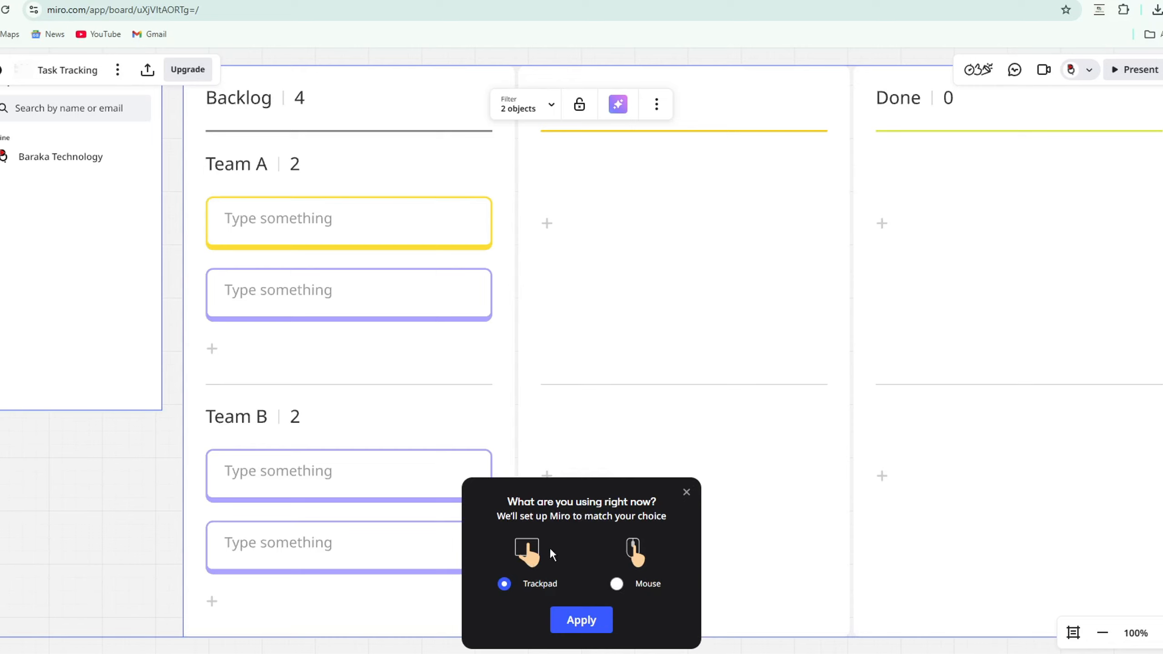
Set Mouse as the navigation device for the board and dismiss the zoom hint
{"action": "left_click", "coordinate": [597, 609]}
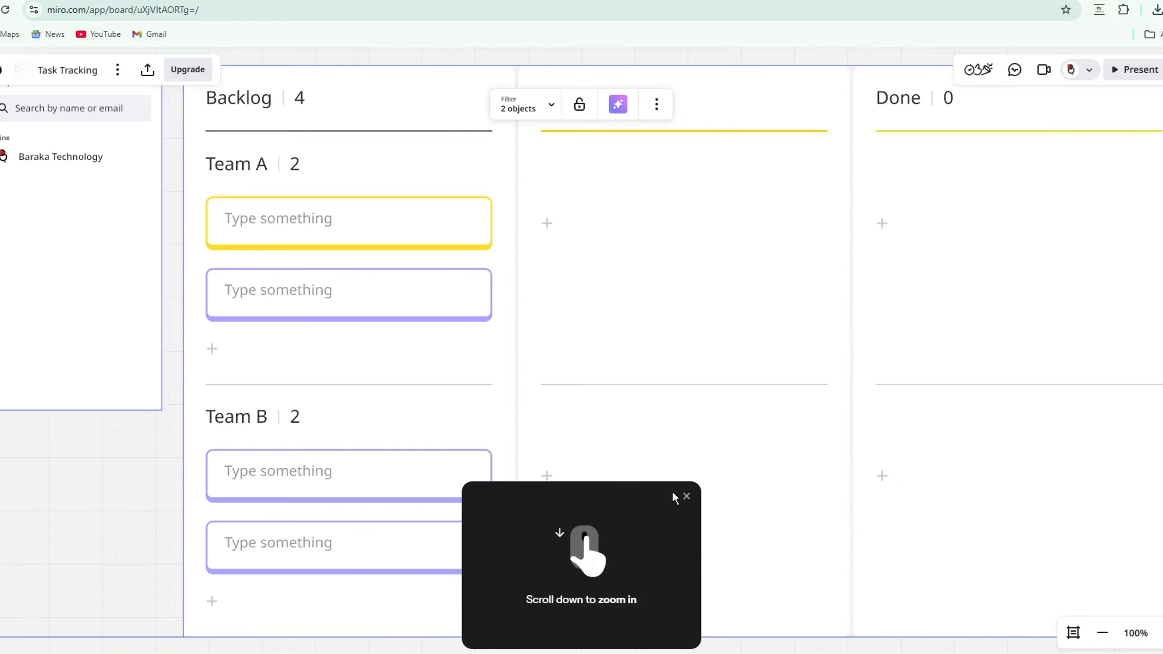
{"action": "scroll", "coordinate": [668, 506], "scroll_direction": "up", "scroll_amount": 5}
{"action": "scroll", "coordinate": [661, 491], "scroll_direction": "up", "scroll_amount": 1}
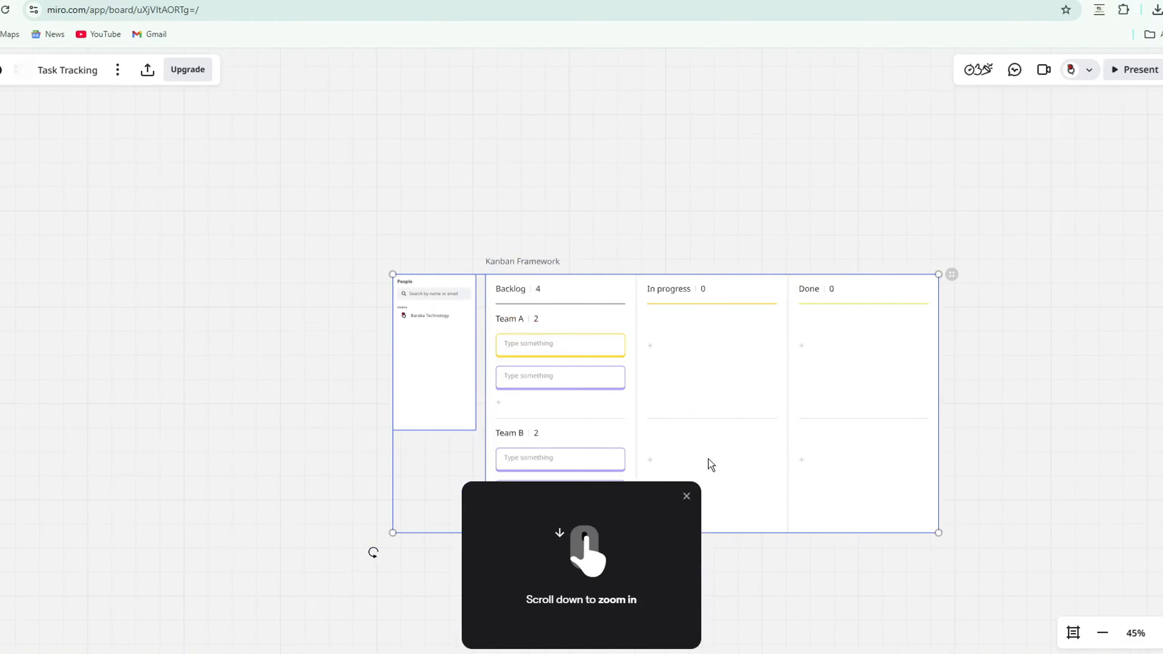
{"action": "left_click", "coordinate": [686, 496]}
Enter "Team Work-`" in the first Team A card of the Backlog column
{"action": "scroll", "coordinate": [712, 468], "scroll_direction": "up", "scroll_amount": 2}
{"action": "scroll", "coordinate": [712, 468], "scroll_direction": "down", "scroll_amount": 2}
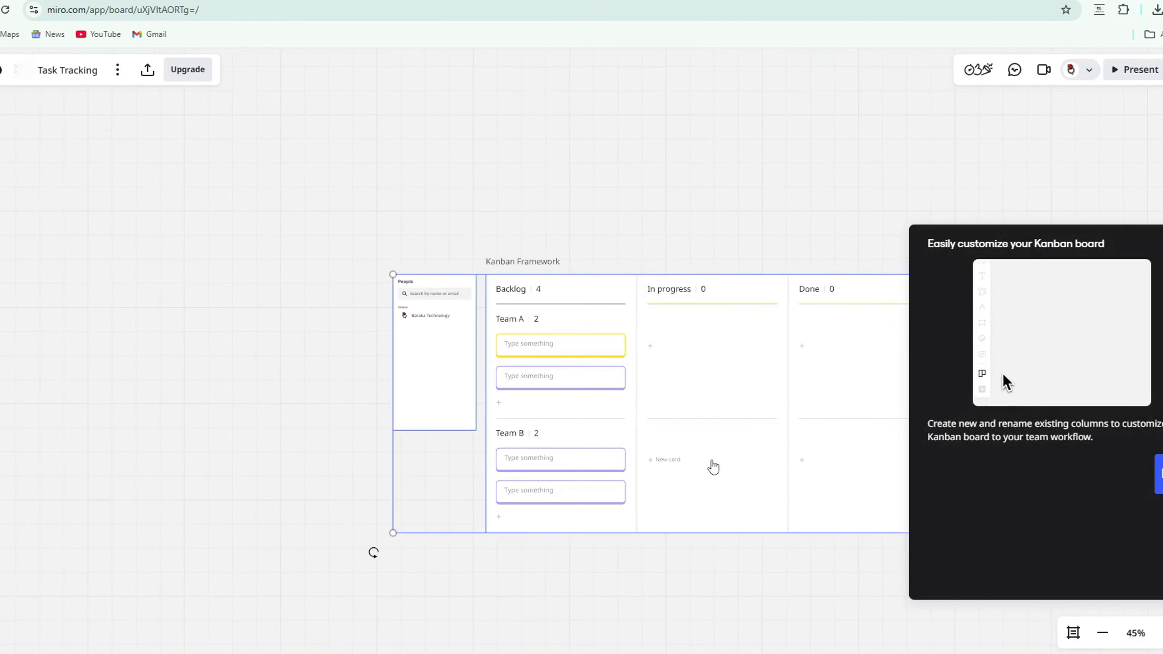
{"action": "scroll", "coordinate": [712, 466], "scroll_direction": "up", "scroll_amount": 3}
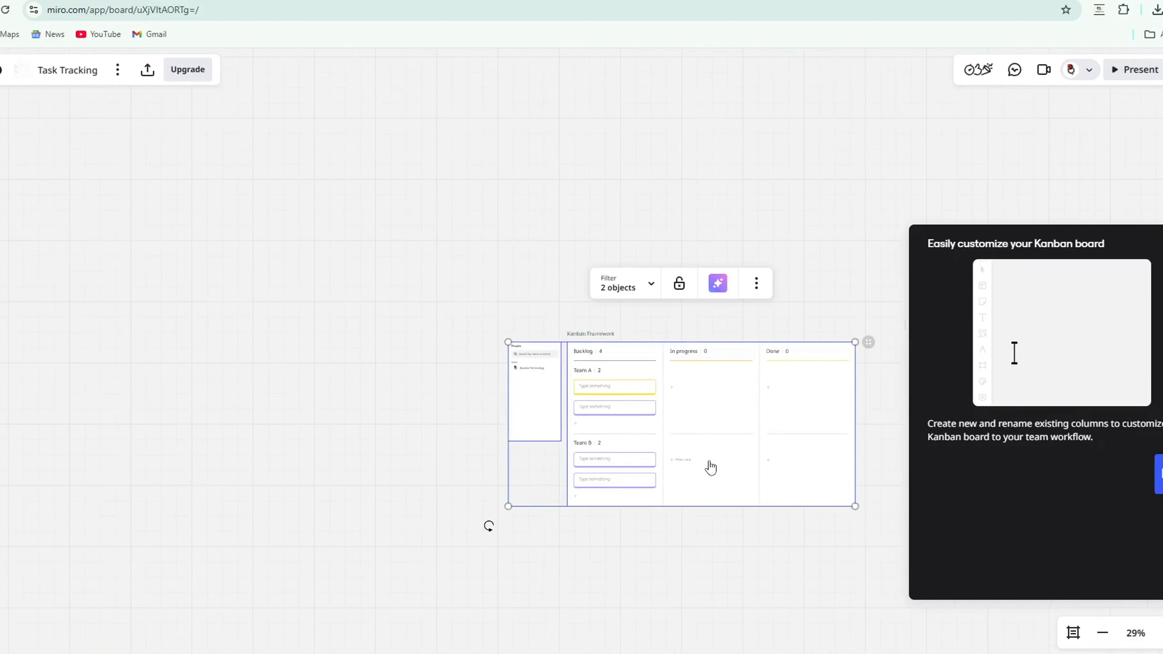
{"action": "scroll", "coordinate": [710, 467], "scroll_direction": "down", "scroll_amount": 3}
{"action": "scroll", "coordinate": [710, 467], "scroll_direction": "up", "scroll_amount": 4}
{"action": "scroll", "coordinate": [705, 466], "scroll_direction": "down", "scroll_amount": 2}
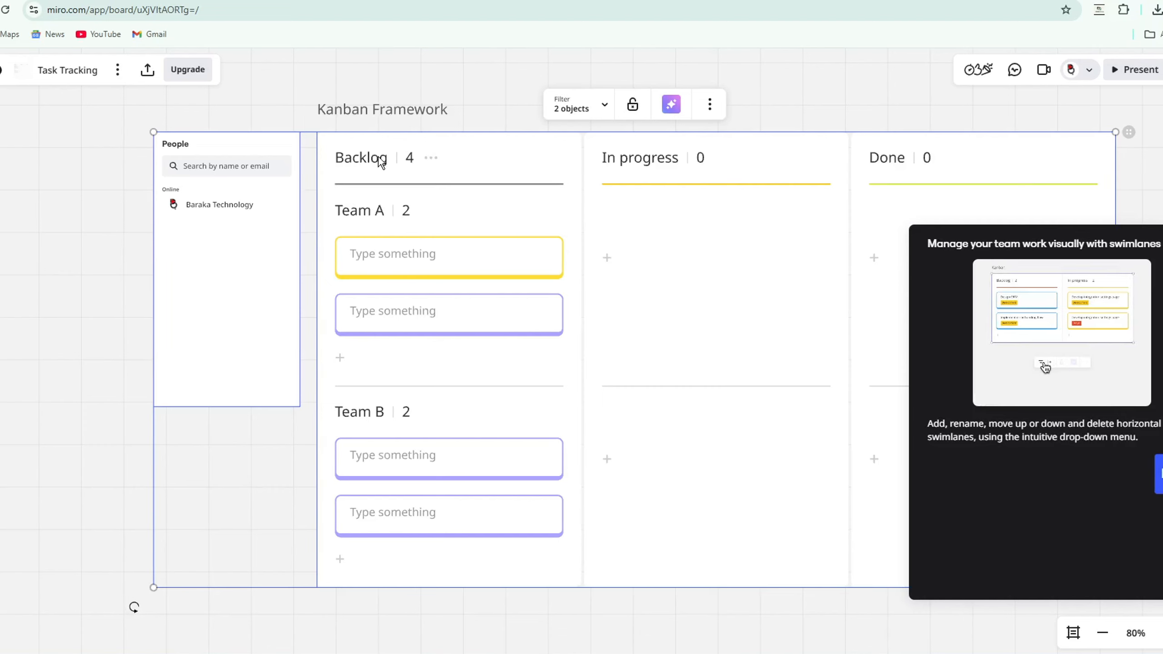
{"action": "left_click", "coordinate": [345, 257]}
{"action": "left_click", "coordinate": [344, 256]}
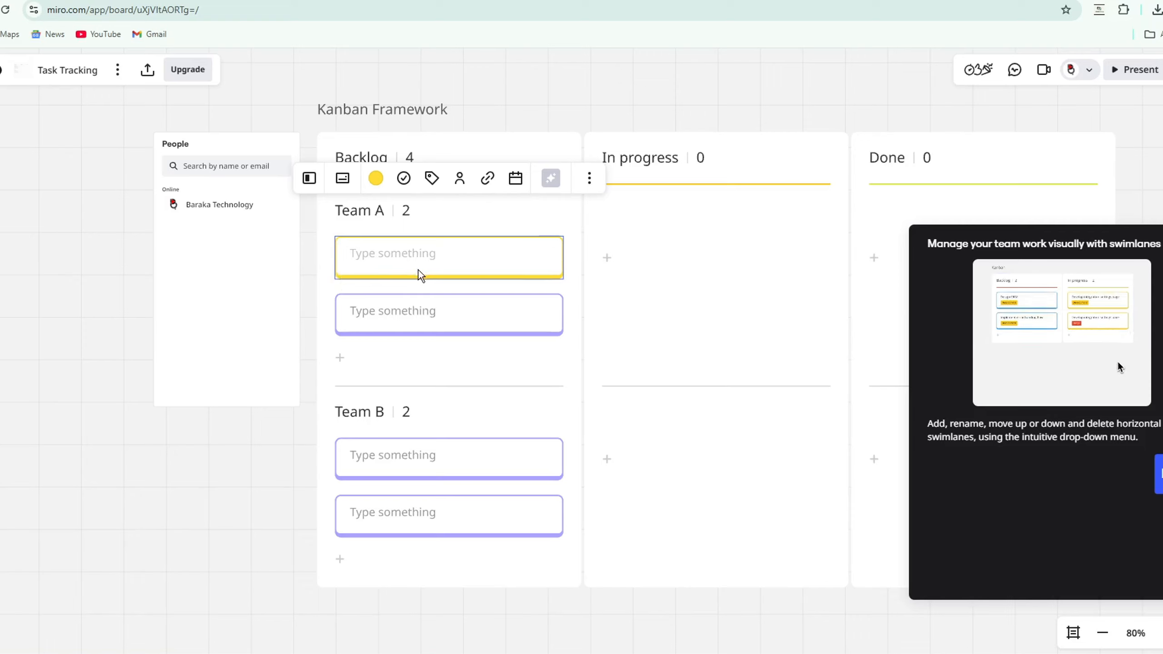
{"action": "type", "text": "T"}
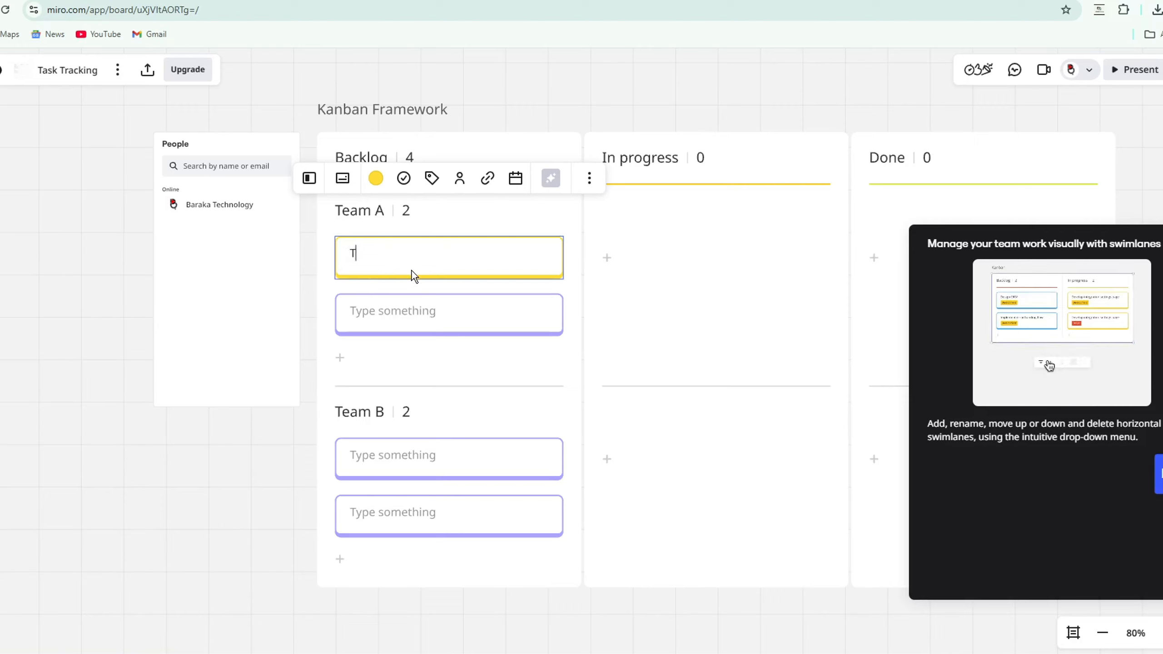
{"action": "type", "text": "eam Work-"}
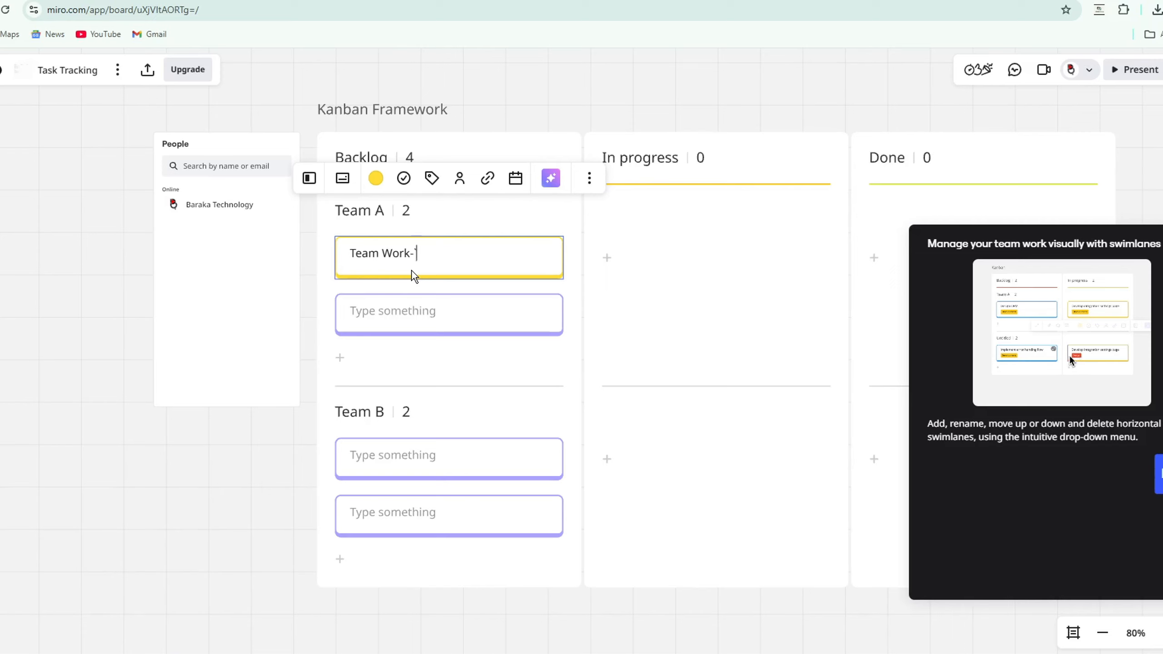
Enter "Team work-2" in the first Team B card of the Backlog column
{"action": "left_click", "coordinate": [387, 448]}
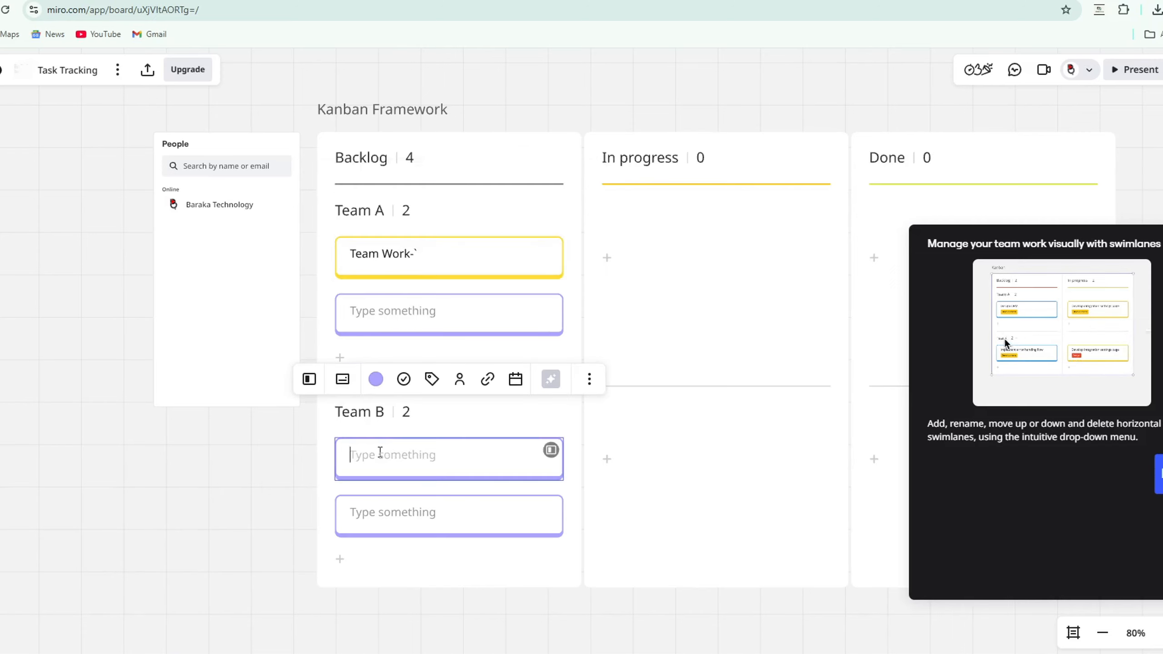
{"action": "type", "text": "Team"}
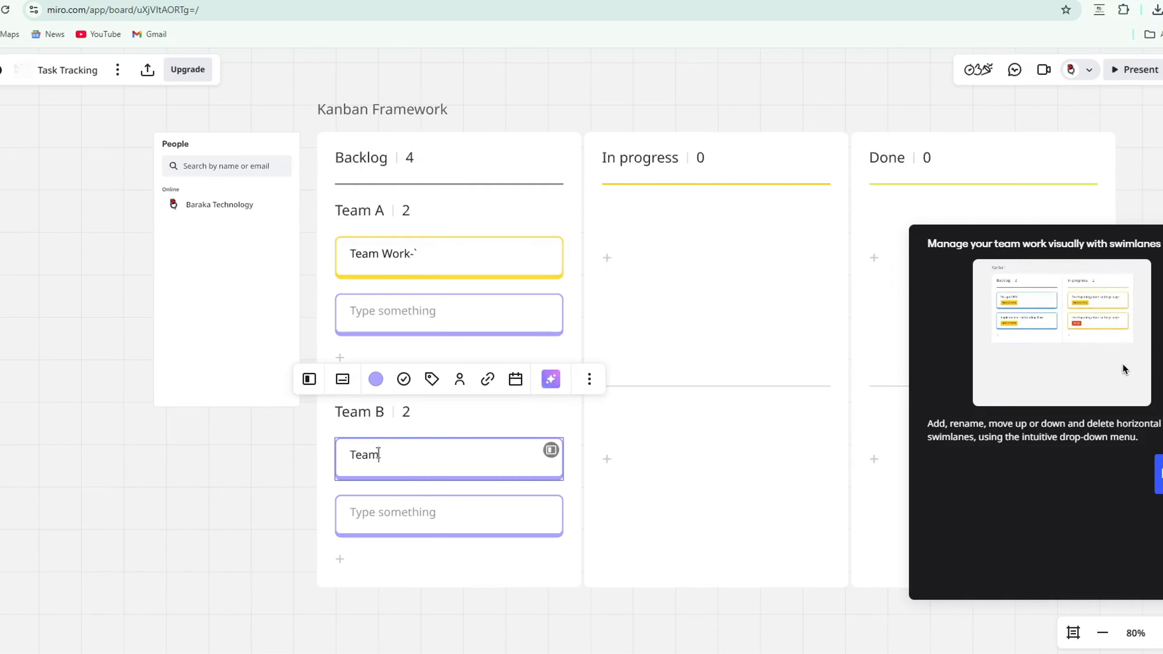
{"action": "type", "text": " q"}
{"action": "key", "text": "BackSpace"}
{"action": "type", "text": "work-2"}
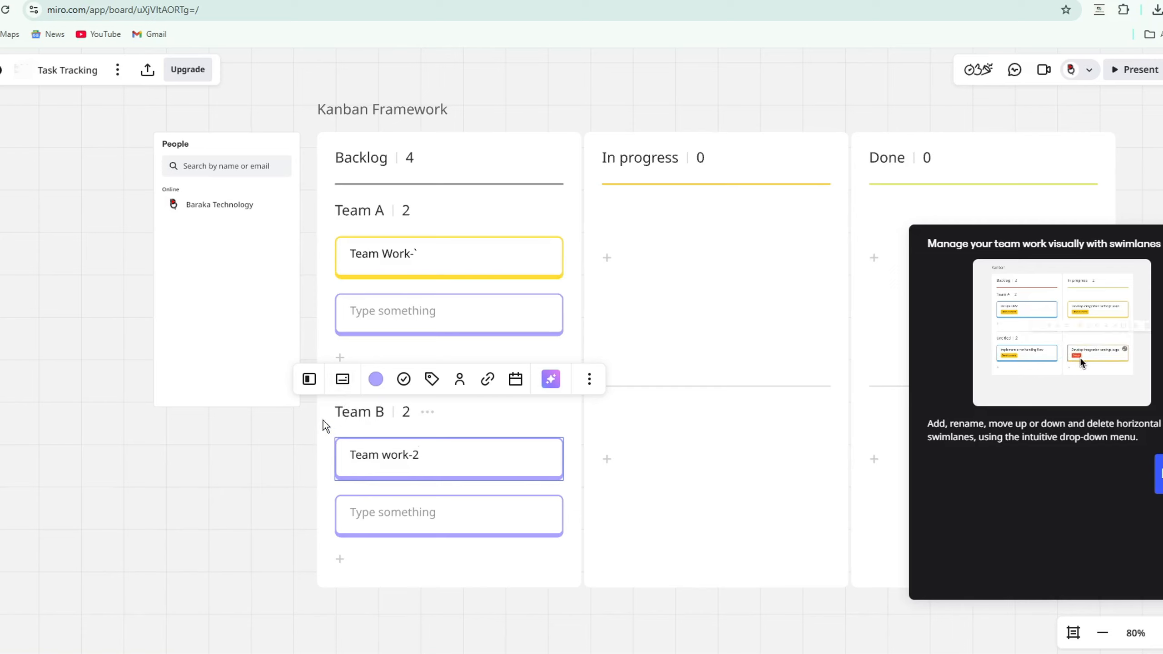
Convert the "Team work-2" card to a square sticky note and move it out of the Kanban, below the People panel
{"action": "left_click", "coordinate": [343, 380]}
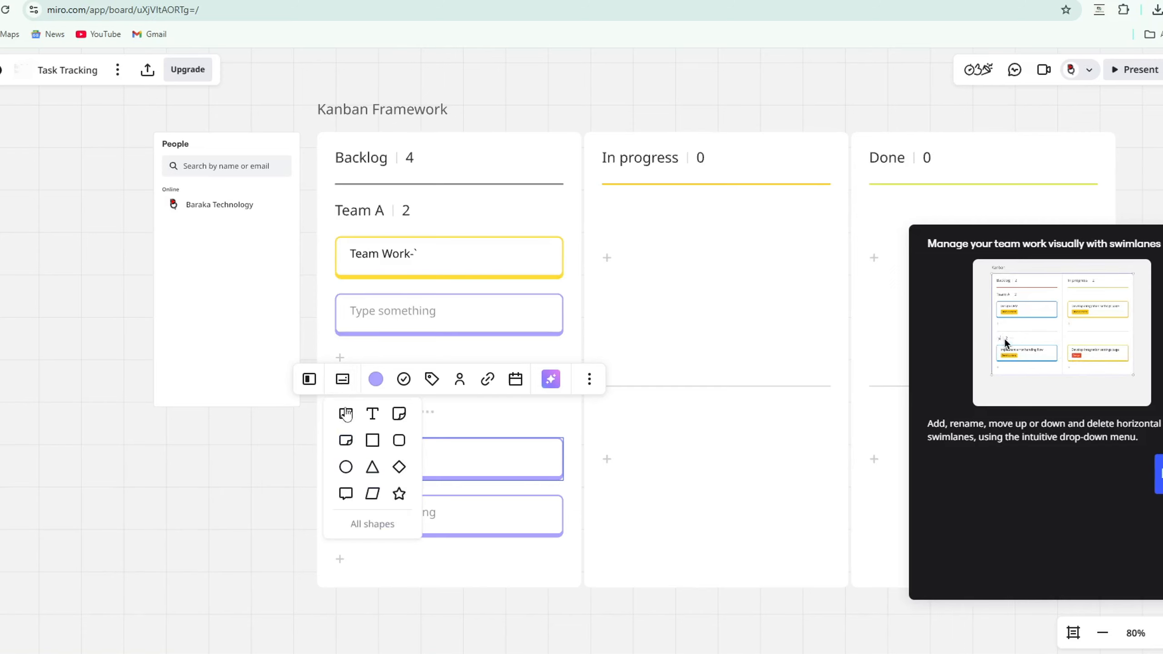
{"action": "left_click", "coordinate": [398, 413]}
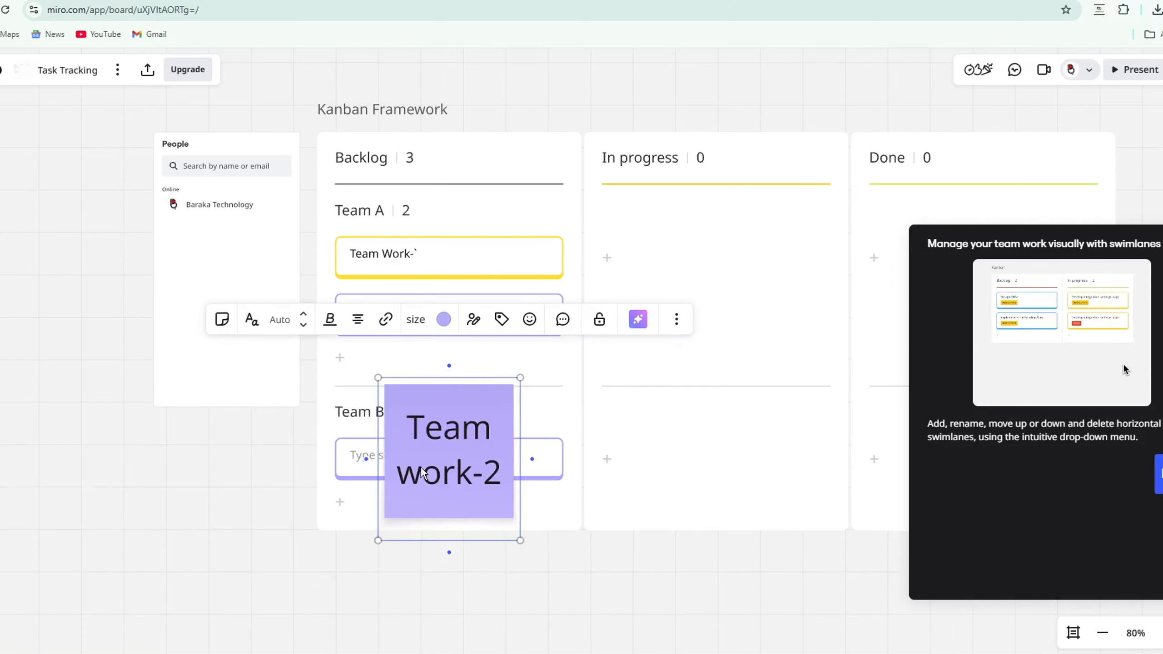
{"action": "left_click_drag", "start_coordinate": [391, 435], "coordinate": [245, 477]}
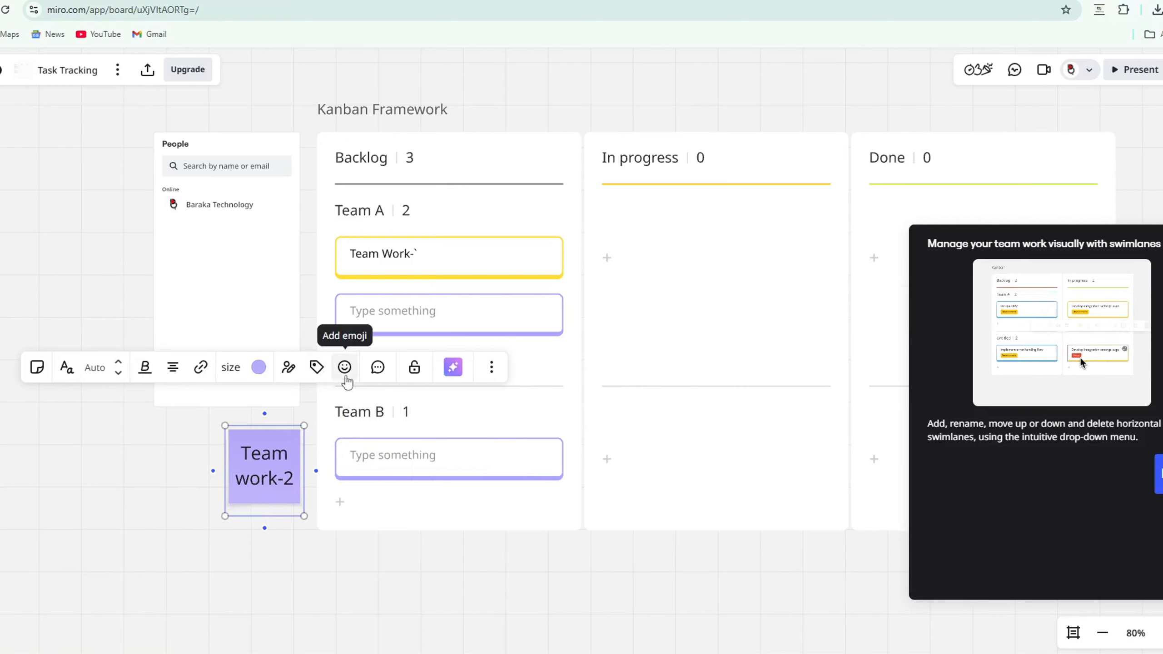
Make the "Team work-2" sticky note's text bold and set its font style to the plain, non-handwritten option
{"action": "left_click", "coordinate": [155, 368]}
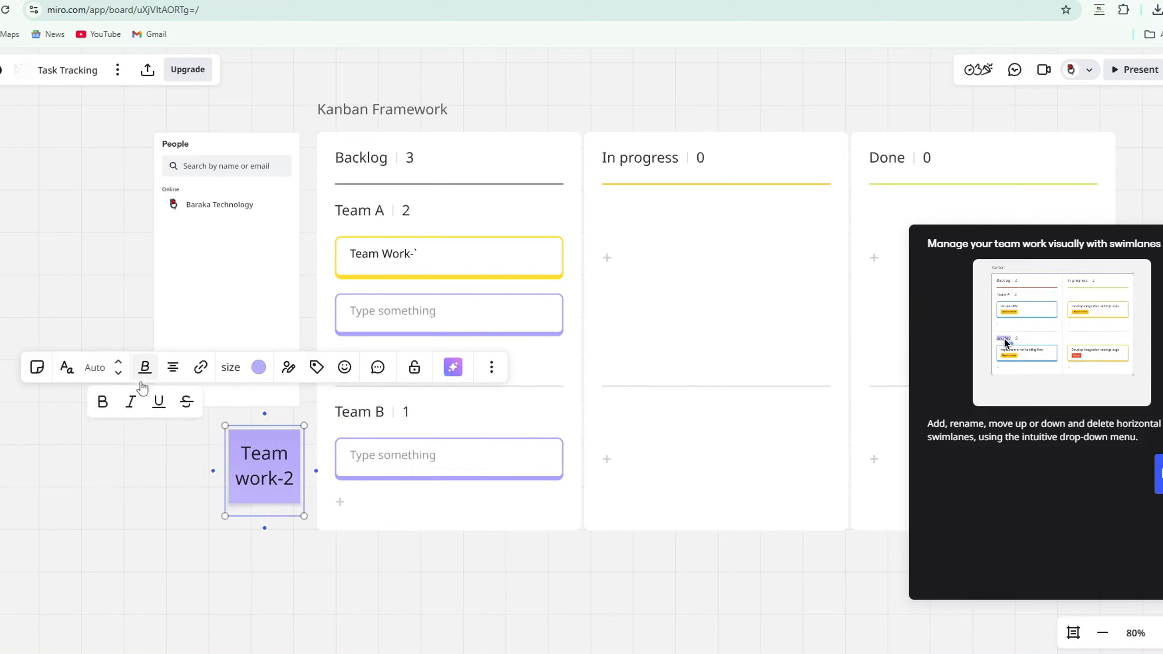
{"action": "left_click", "coordinate": [103, 401]}
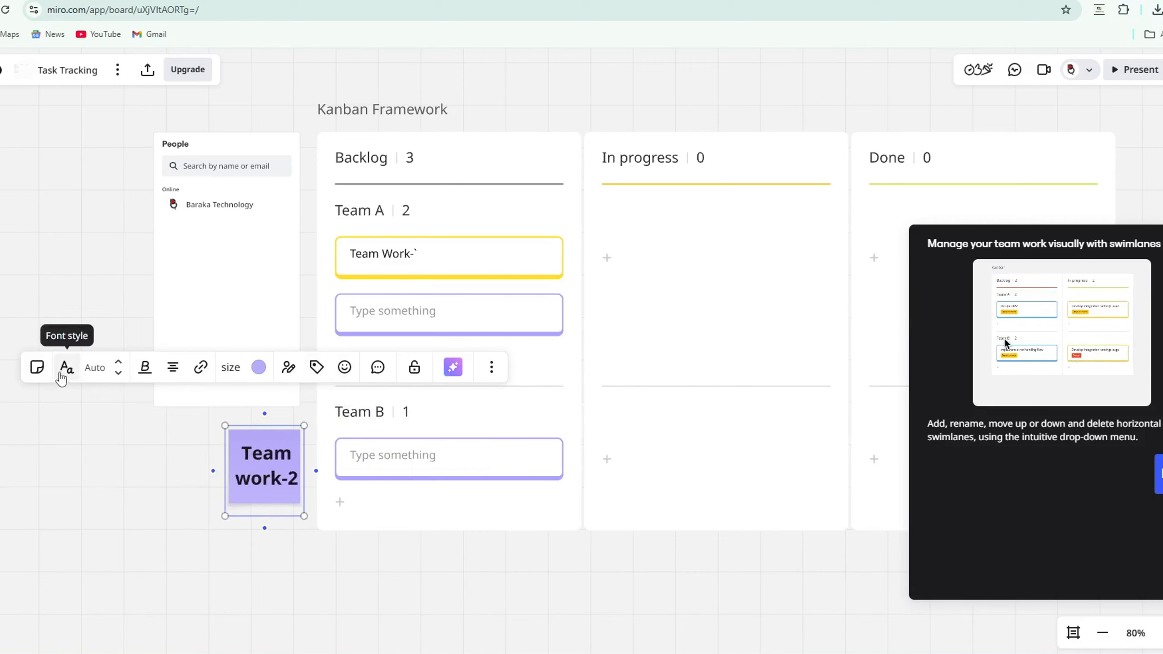
{"action": "left_click", "coordinate": [61, 375]}
{"action": "left_click", "coordinate": [68, 407]}
{"action": "left_click", "coordinate": [67, 372]}
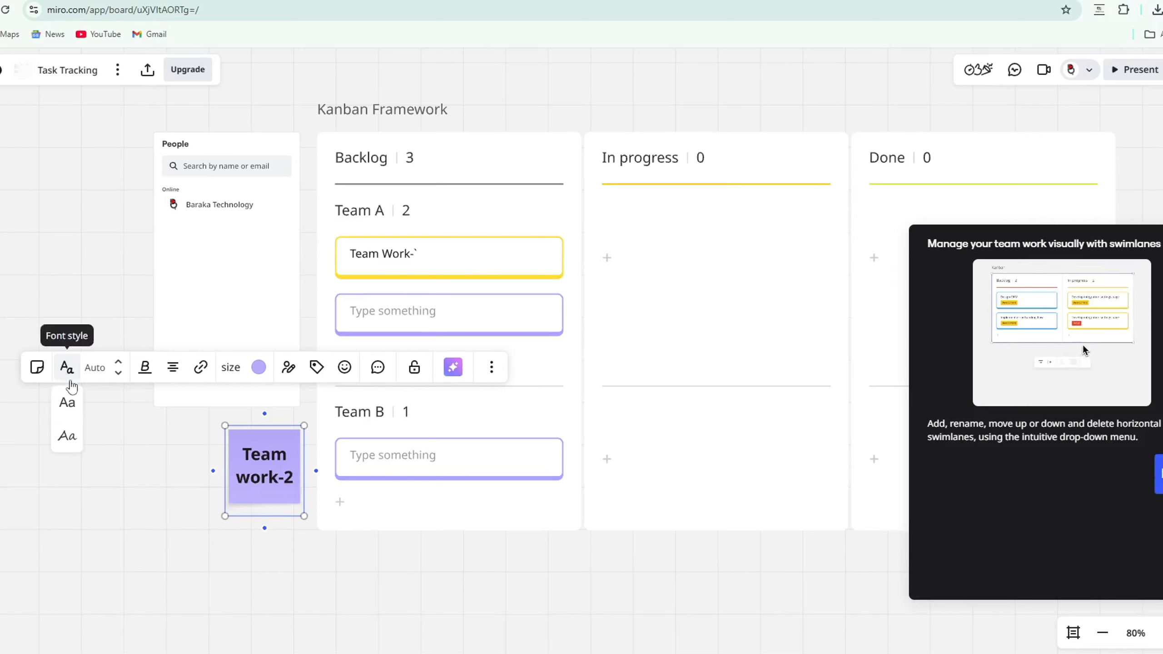
{"action": "left_click", "coordinate": [68, 435]}
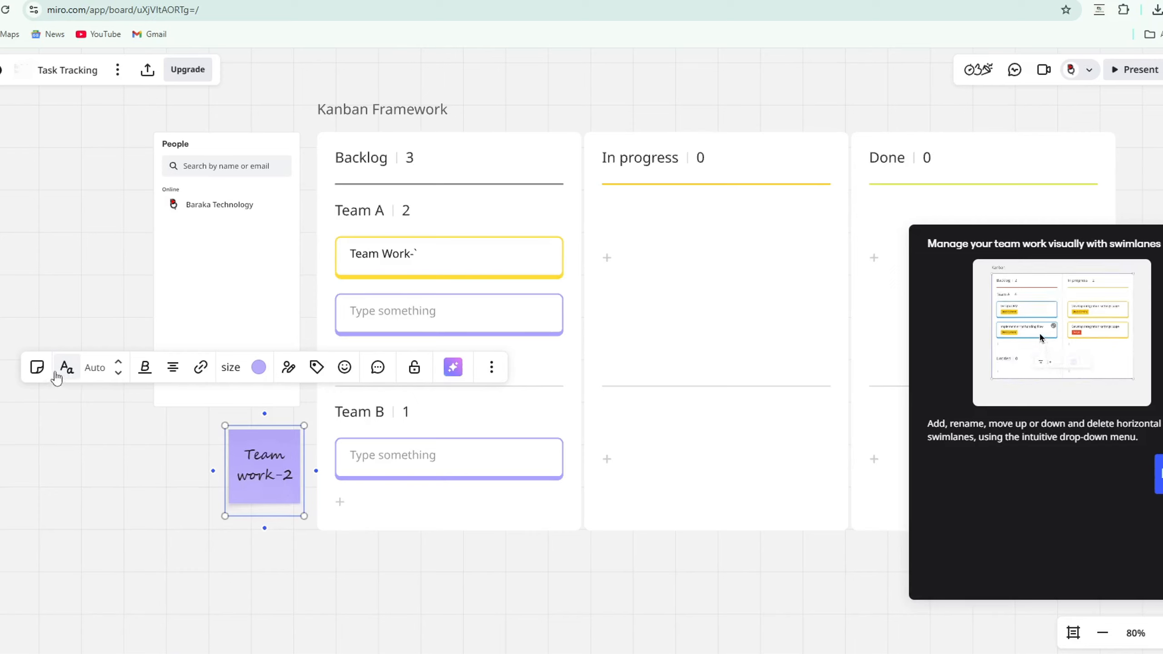
{"action": "left_click", "coordinate": [57, 378]}
{"action": "left_click", "coordinate": [69, 402]}
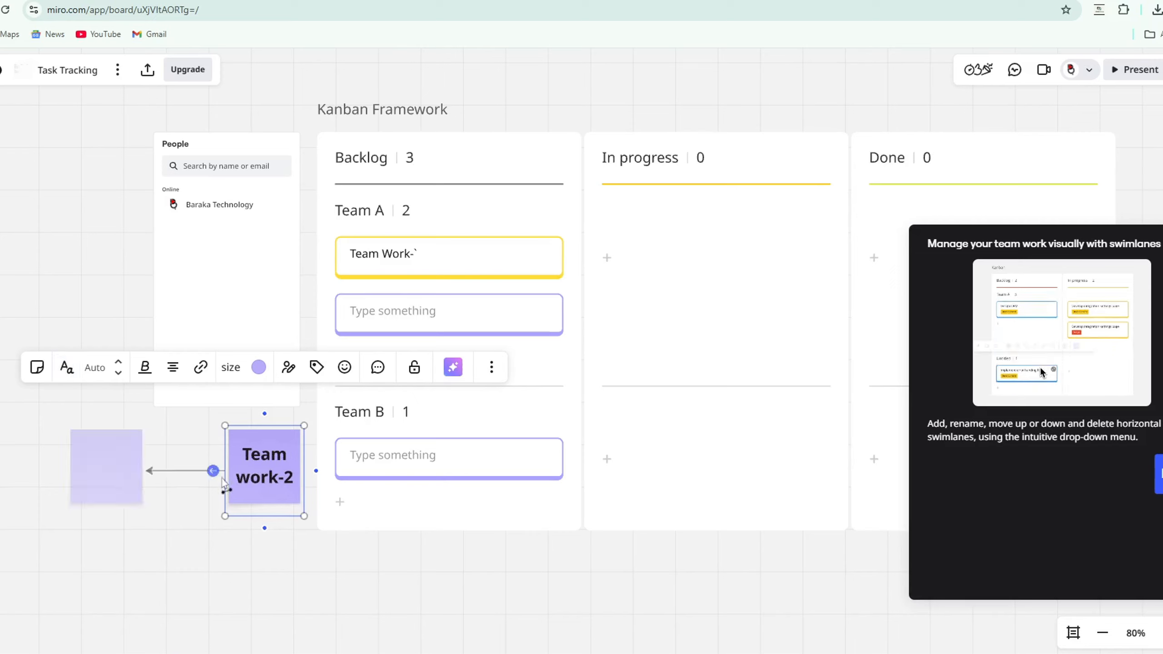
{"action": "left_click", "coordinate": [370, 463]}
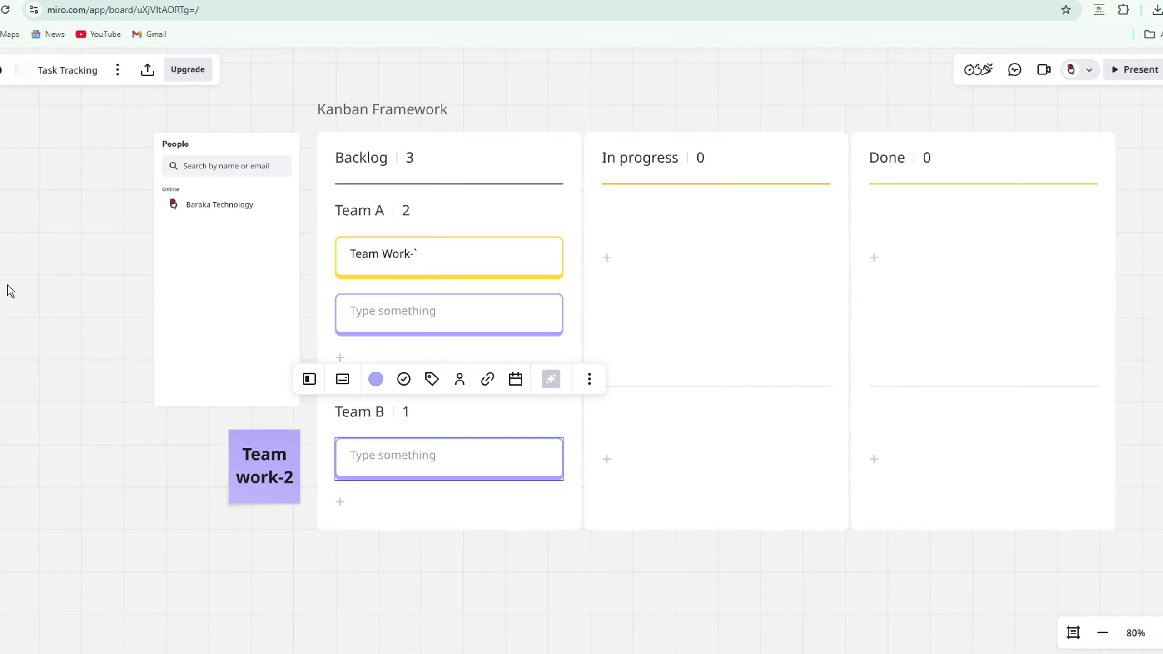
Insert the Mind Map template on the board and move the mind map above the Kanban framework
{"action": "left_click", "coordinate": [0, 253]}
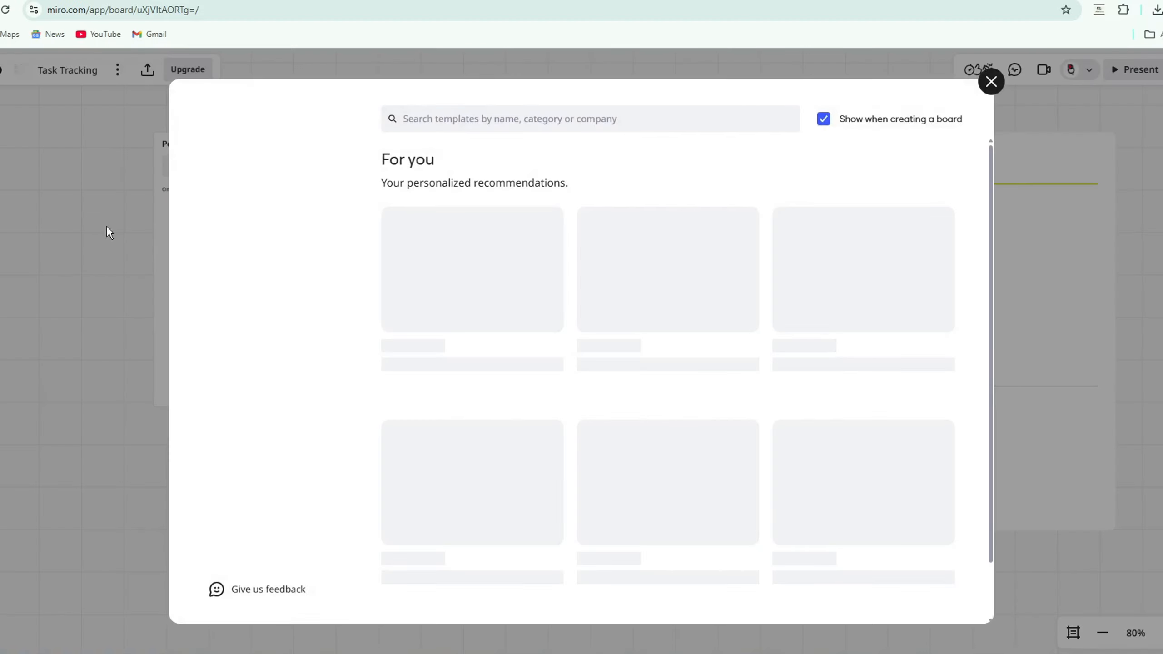
{"action": "scroll", "coordinate": [457, 413], "scroll_direction": "down", "scroll_amount": 2}
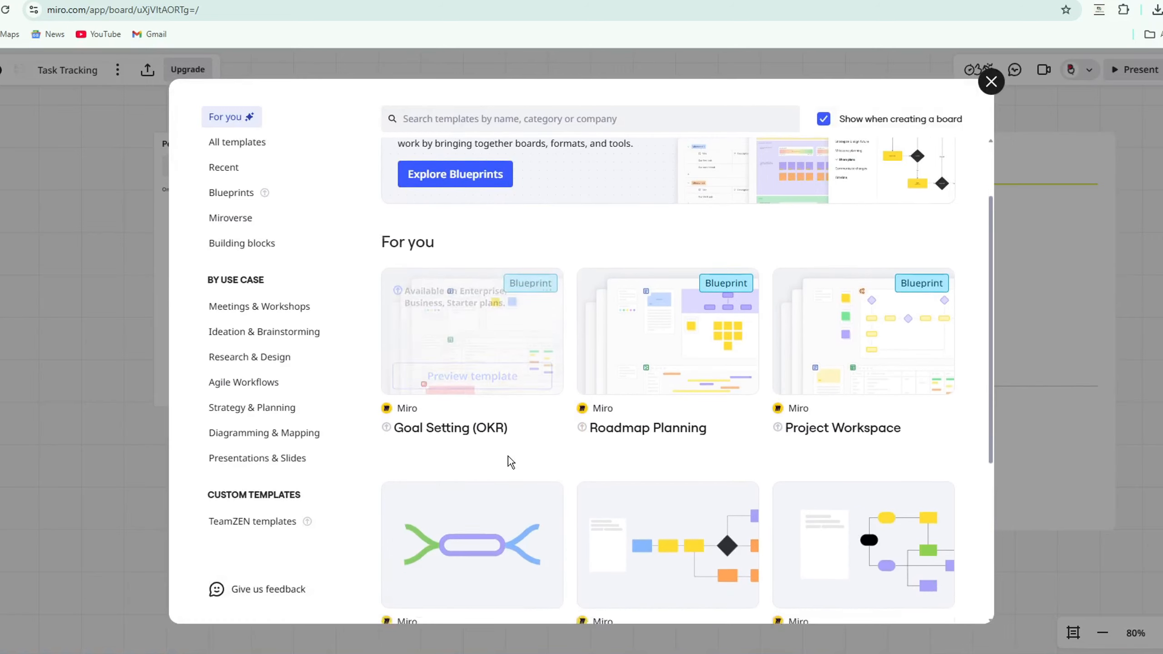
{"action": "scroll", "coordinate": [508, 456], "scroll_direction": "down", "scroll_amount": 5}
{"action": "mouse_move", "coordinate": [437, 309]}
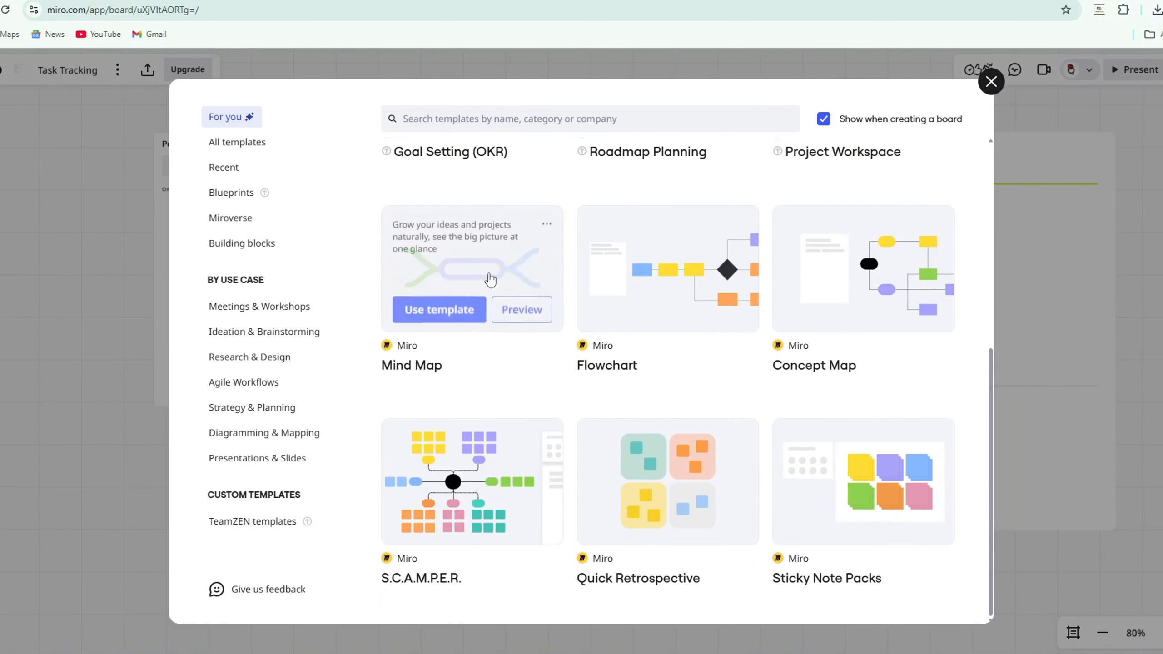
{"action": "left_click", "coordinate": [438, 309]}
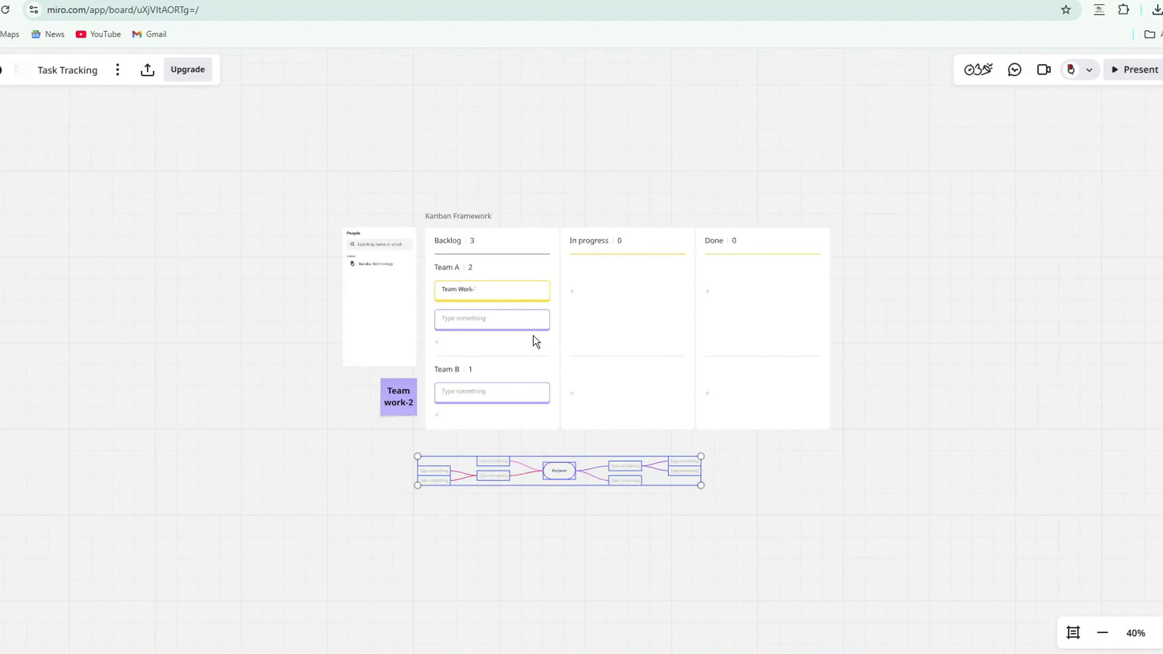
{"action": "left_click_drag", "start_coordinate": [579, 573], "coordinate": [734, 120]}
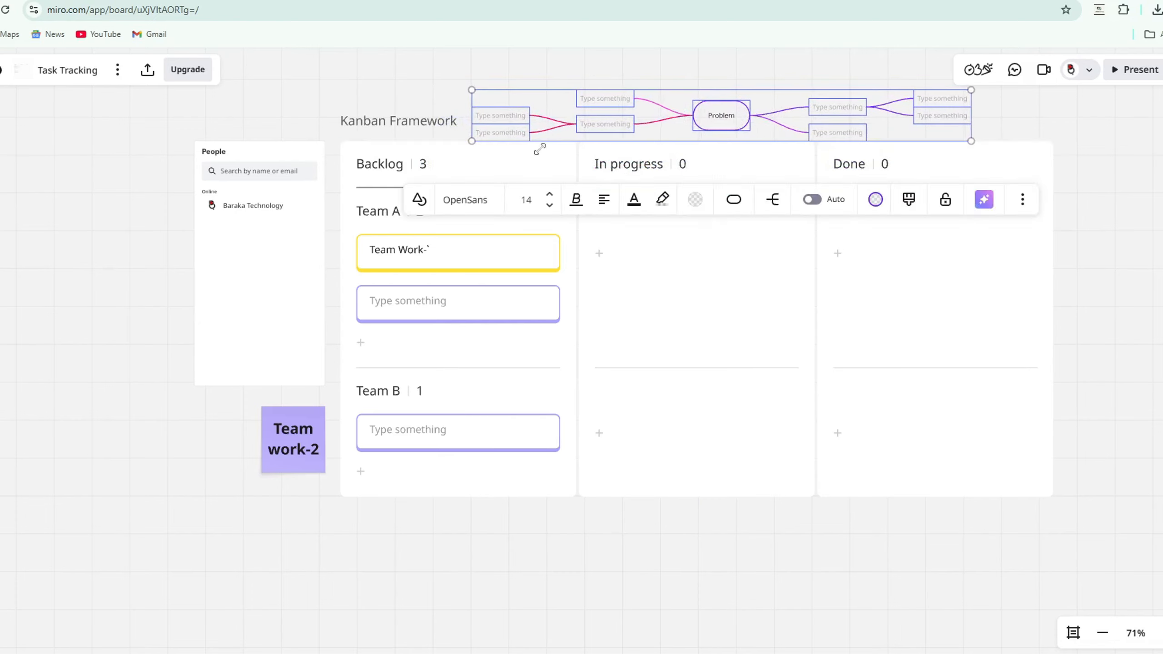
Enter "Team _1" in the lower outermost node on the mind map's left side
{"action": "left_click", "coordinate": [368, 128]}
{"action": "left_click", "coordinate": [489, 127]}
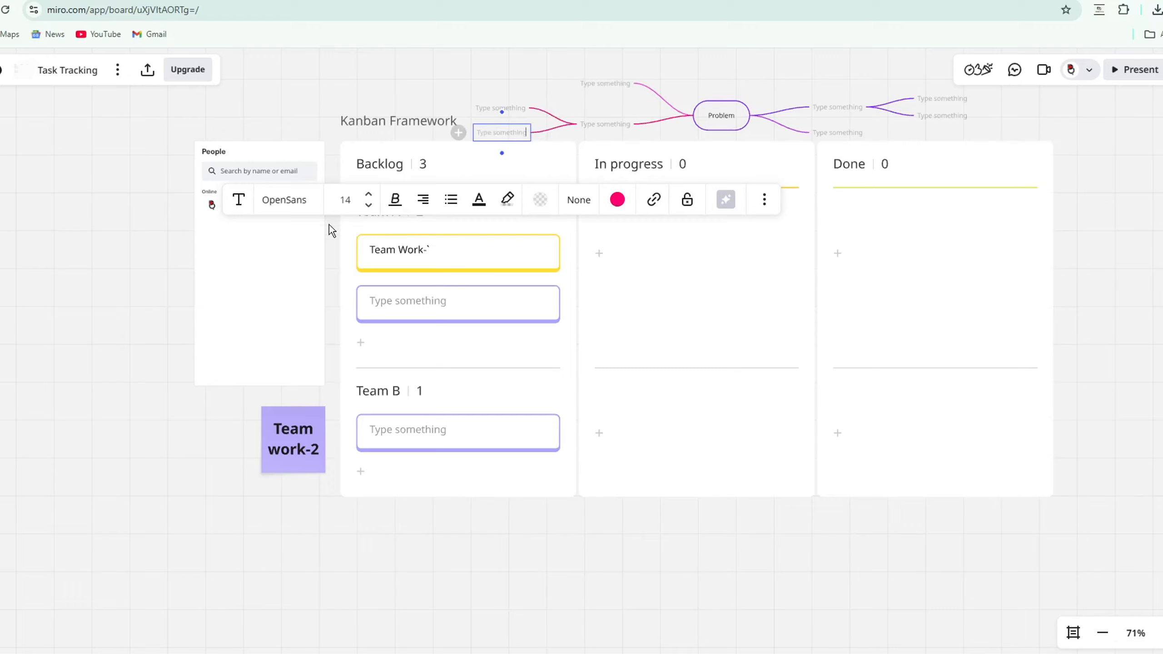
{"action": "type", "text": "Team _1"}
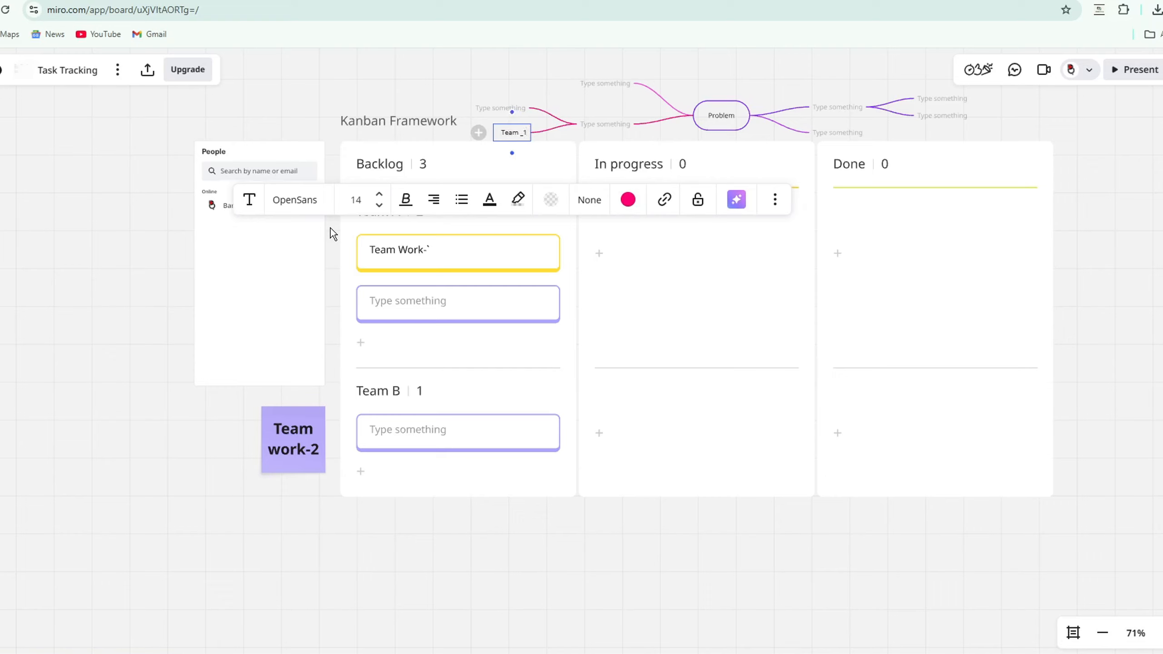
Set the "Team _1" node's text to font size 24 and color it light red
{"action": "left_click", "coordinate": [380, 194]}
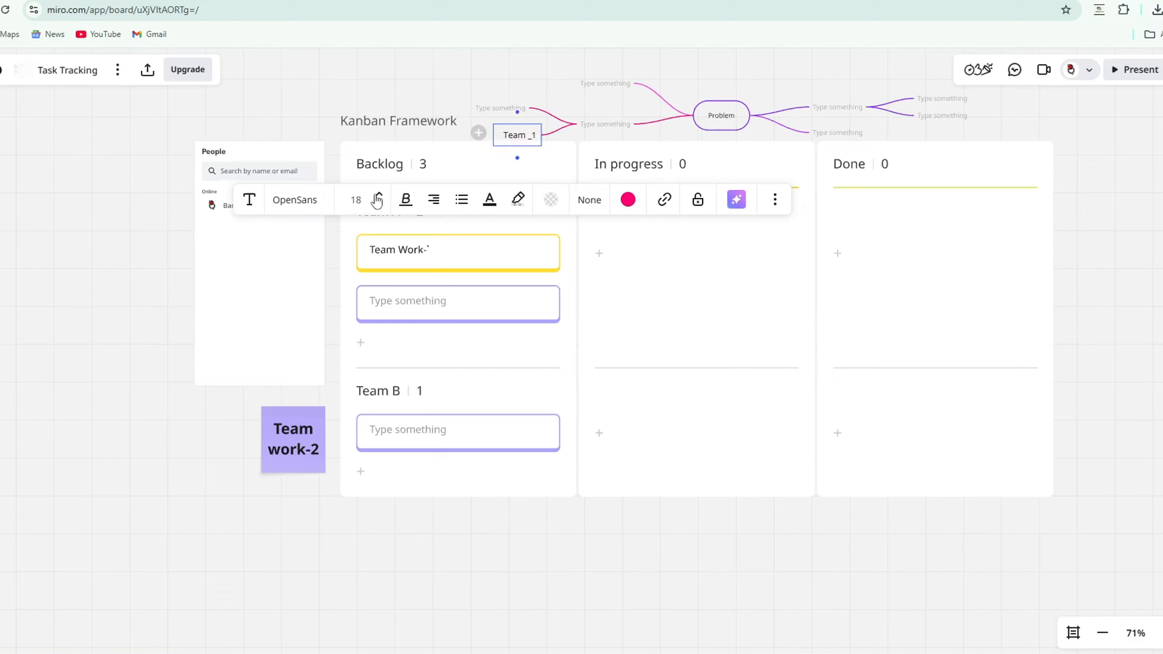
{"action": "left_click", "coordinate": [379, 195]}
{"action": "left_click", "coordinate": [379, 195]}
{"action": "left_click", "coordinate": [379, 206]}
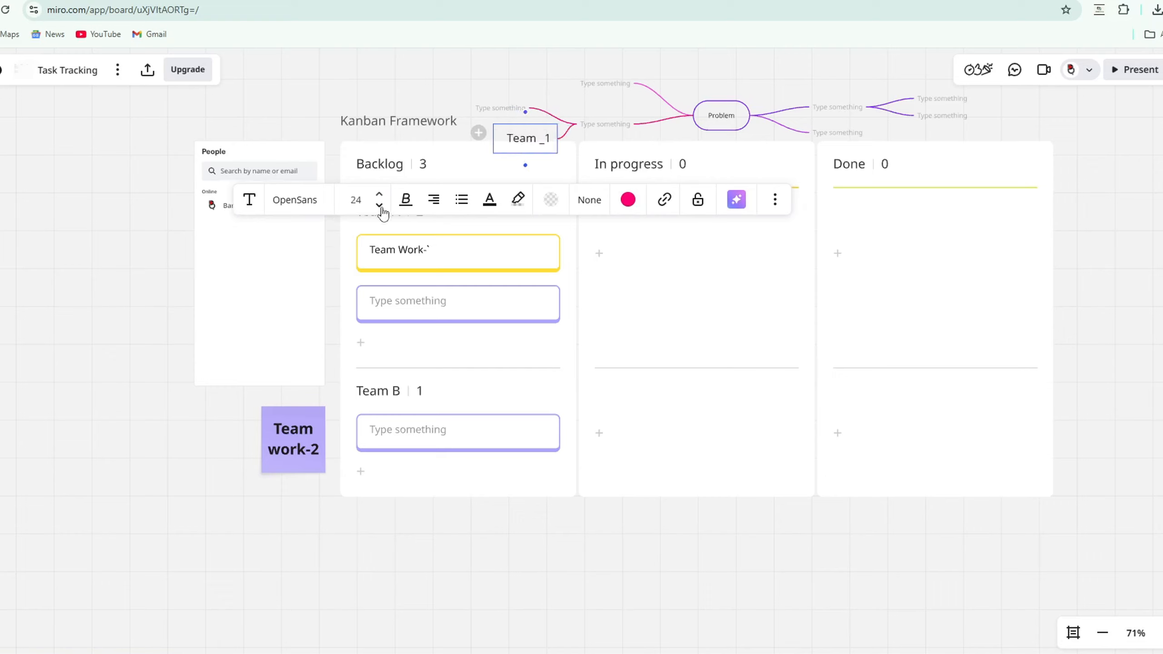
{"action": "left_click", "coordinate": [487, 207]}
{"action": "left_click", "coordinate": [472, 304]}
{"action": "triple_click", "coordinate": [515, 146]}
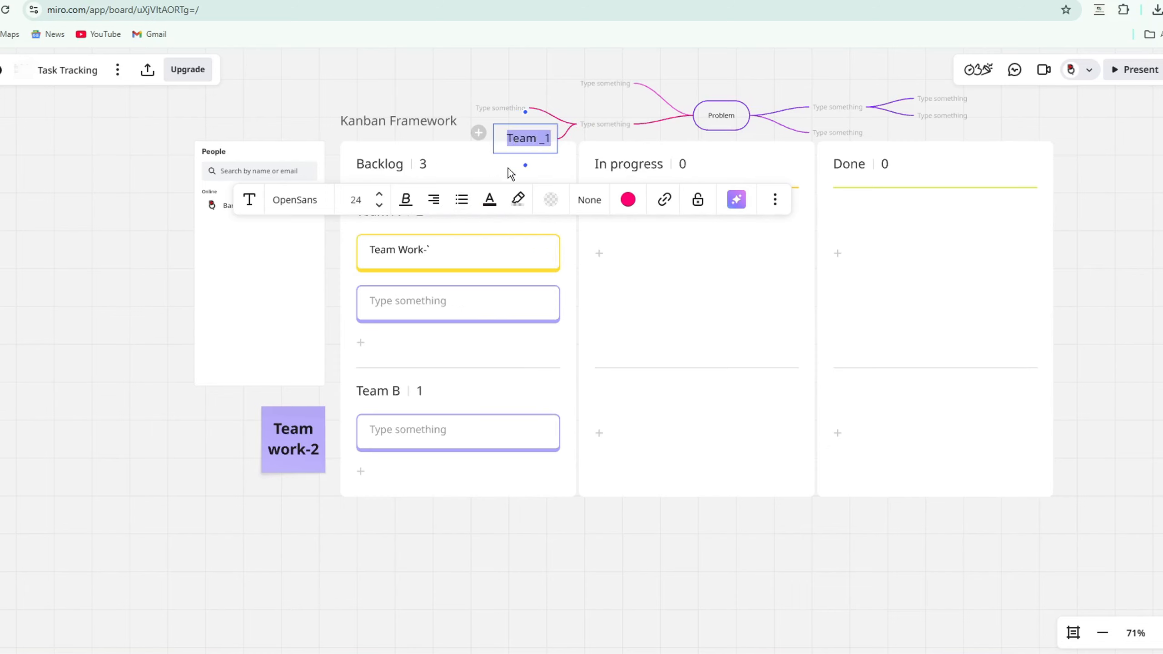
{"action": "left_click", "coordinate": [489, 202]}
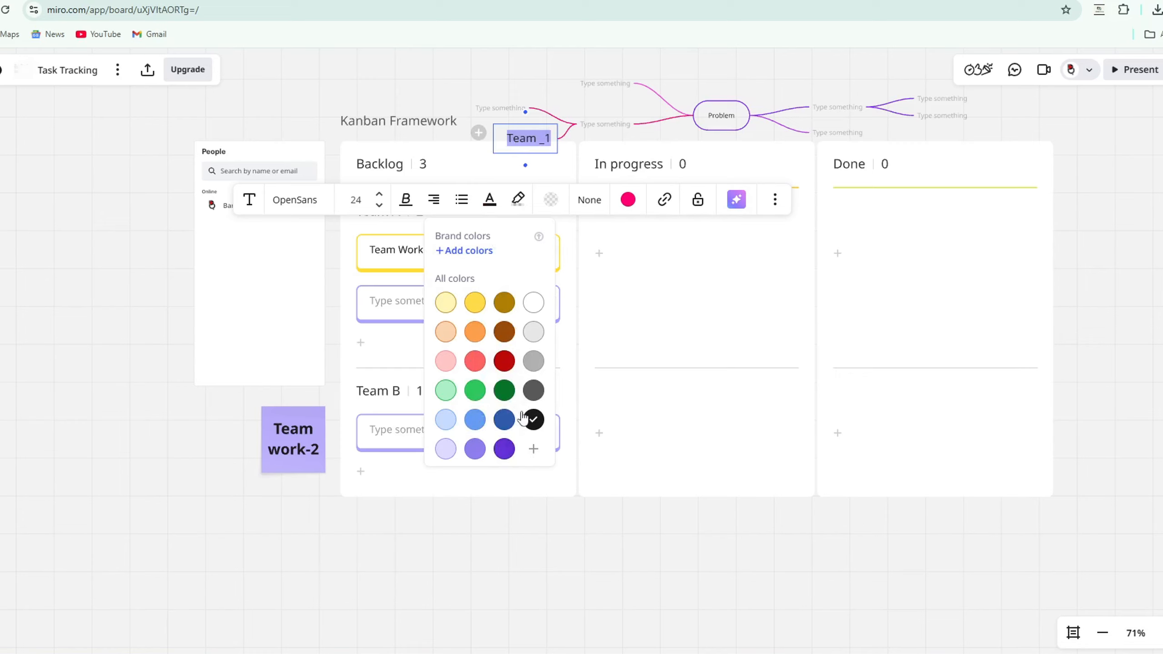
{"action": "left_click", "coordinate": [474, 361]}
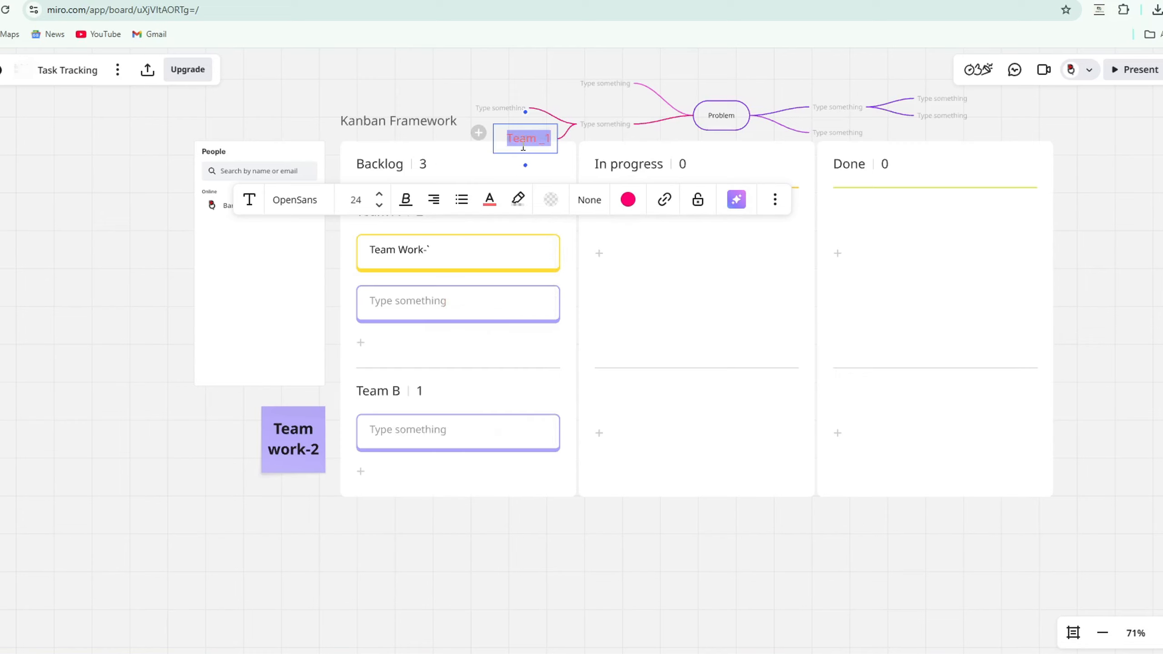
Enter "Team-2" in the mind map node above "Team _1" and add an empty child node to it
{"action": "double_click", "coordinate": [490, 108]}
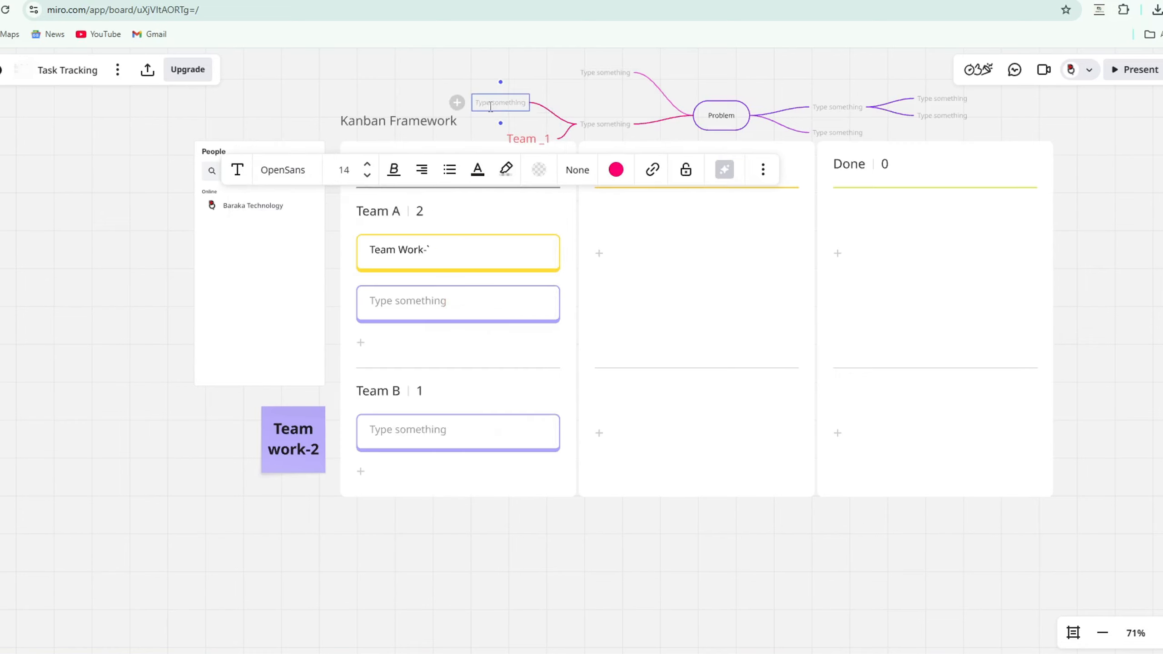
{"action": "type", "text": "Team"}
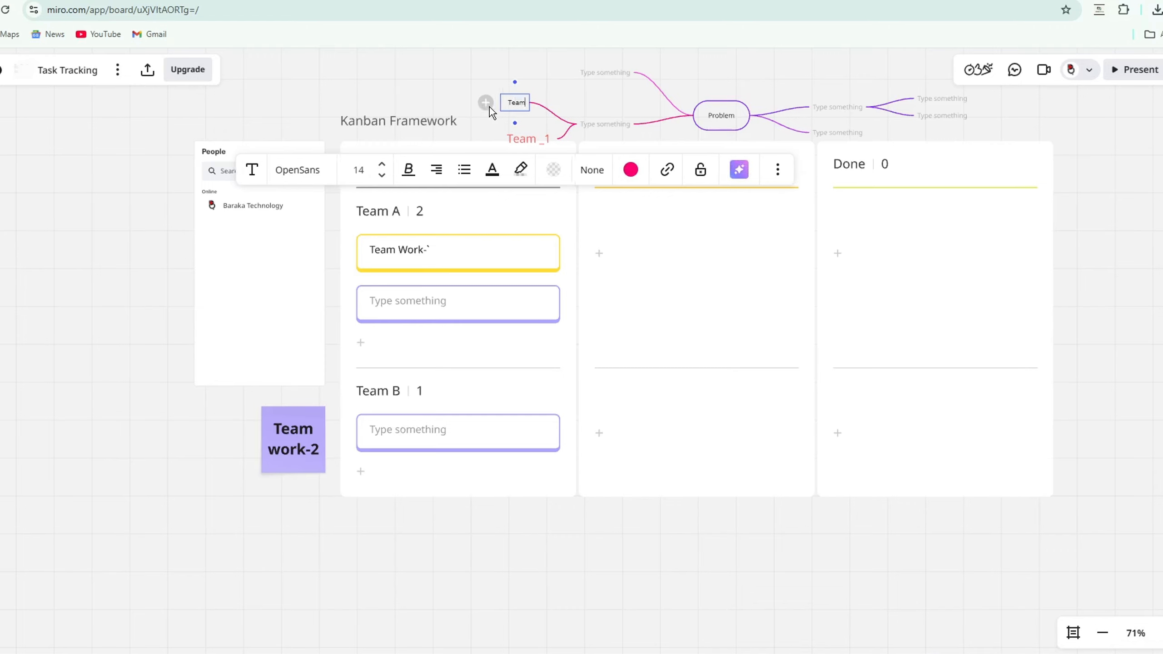
{"action": "type", "text": "-2"}
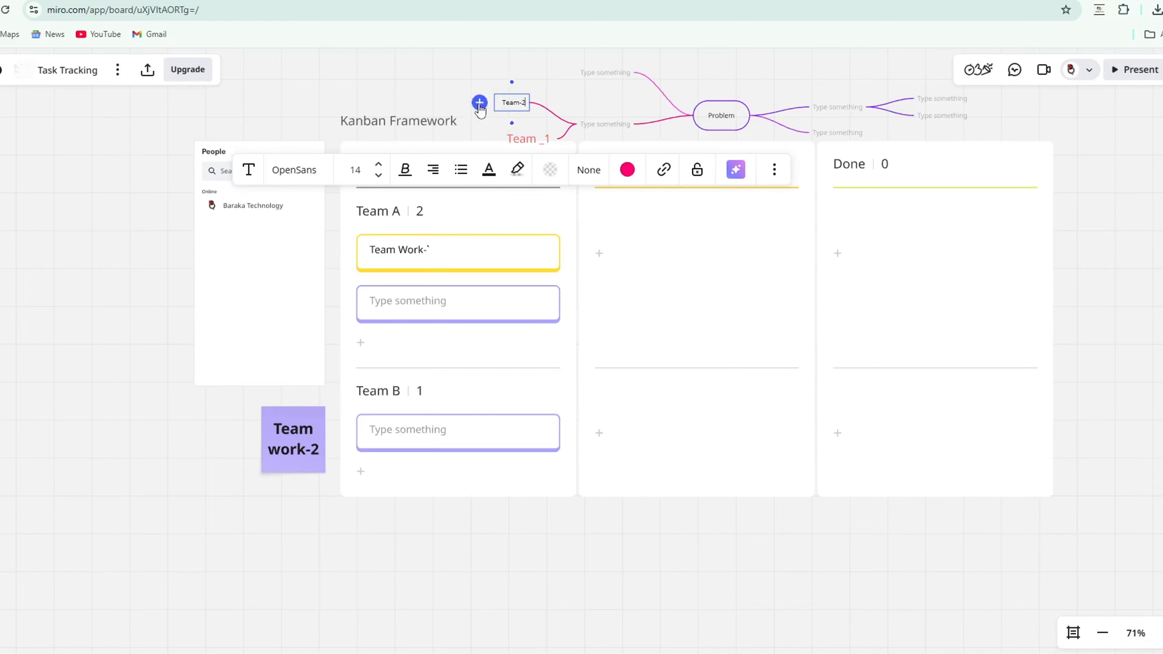
{"action": "left_click", "coordinate": [480, 103]}
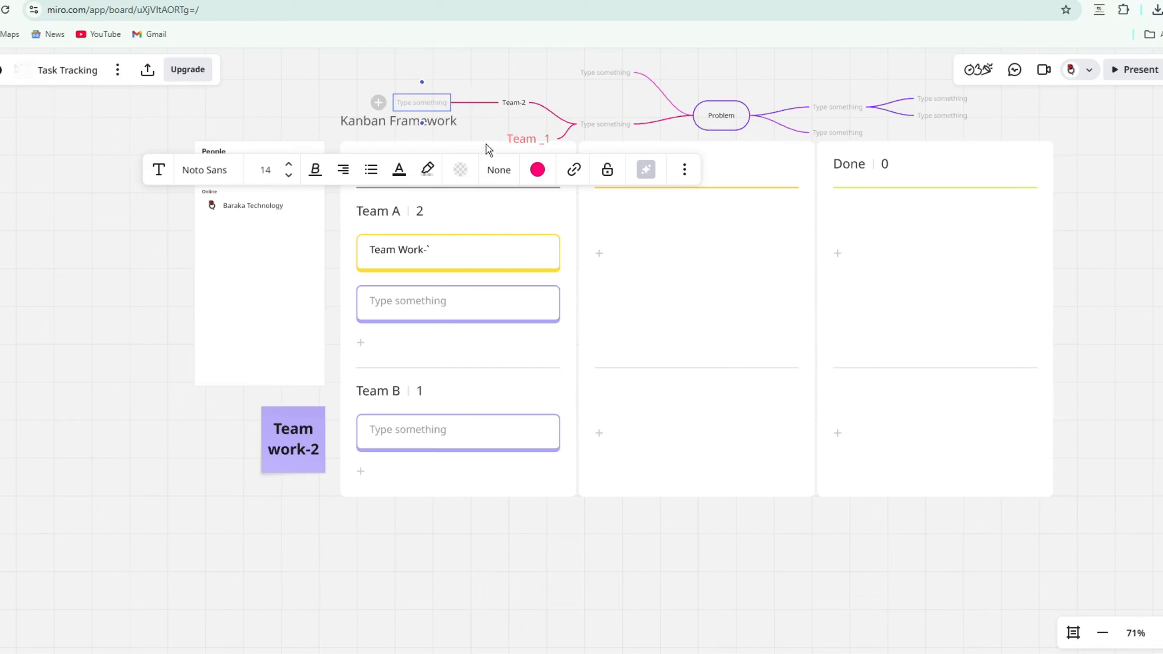
Add a child node to "Team _1" with the text "from west"
{"action": "left_click", "coordinate": [509, 143]}
{"action": "left_click", "coordinate": [499, 139]}
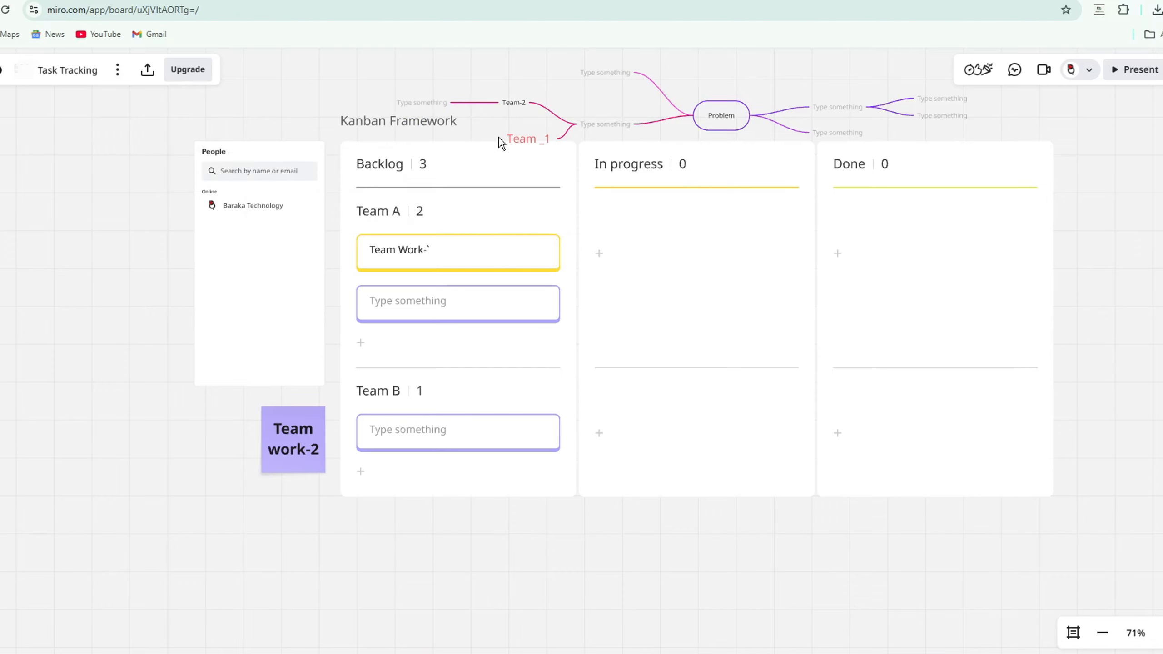
{"action": "left_click", "coordinate": [513, 140]}
{"action": "left_click", "coordinate": [485, 139]}
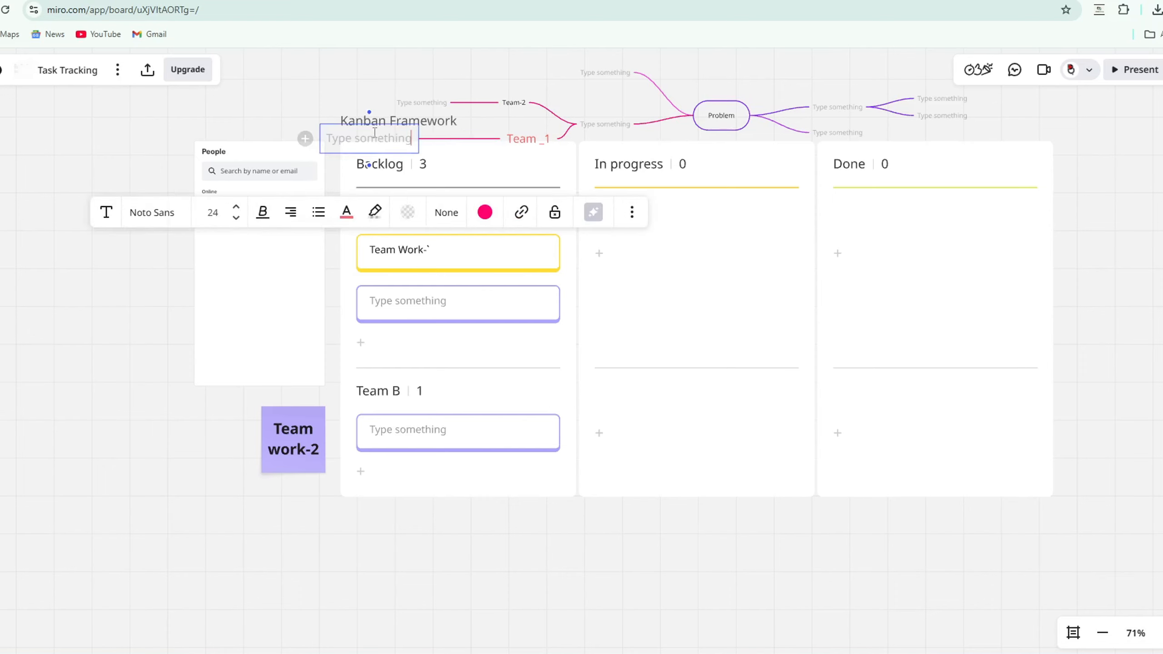
{"action": "type", "text": "from"}
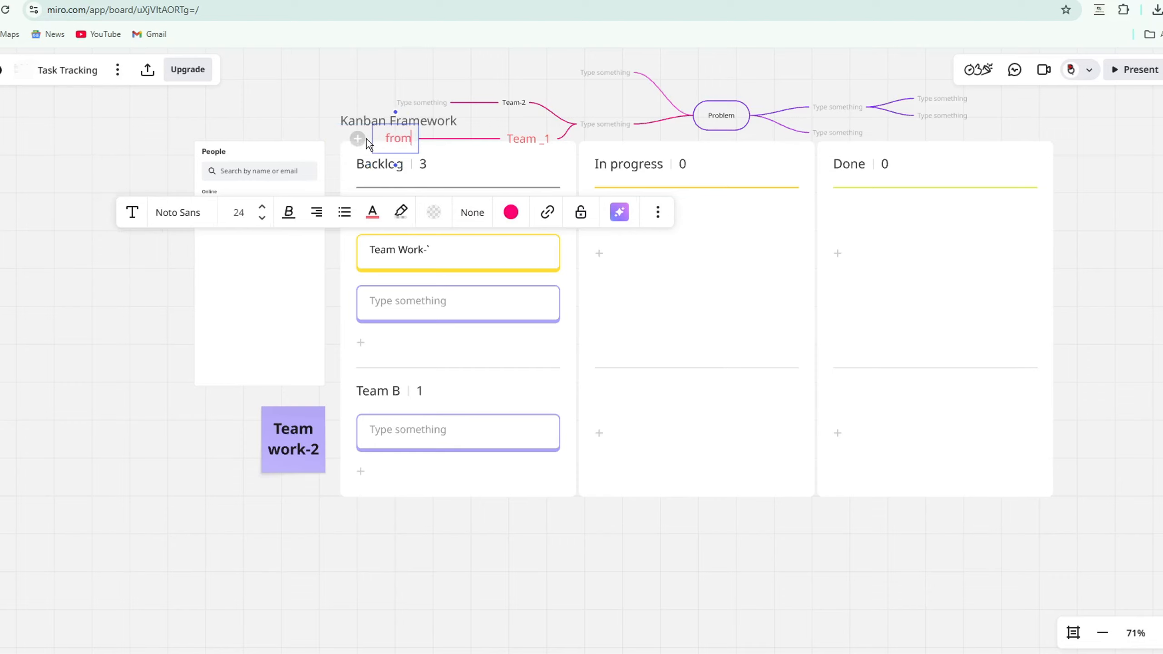
{"action": "type", "text": " wea"}
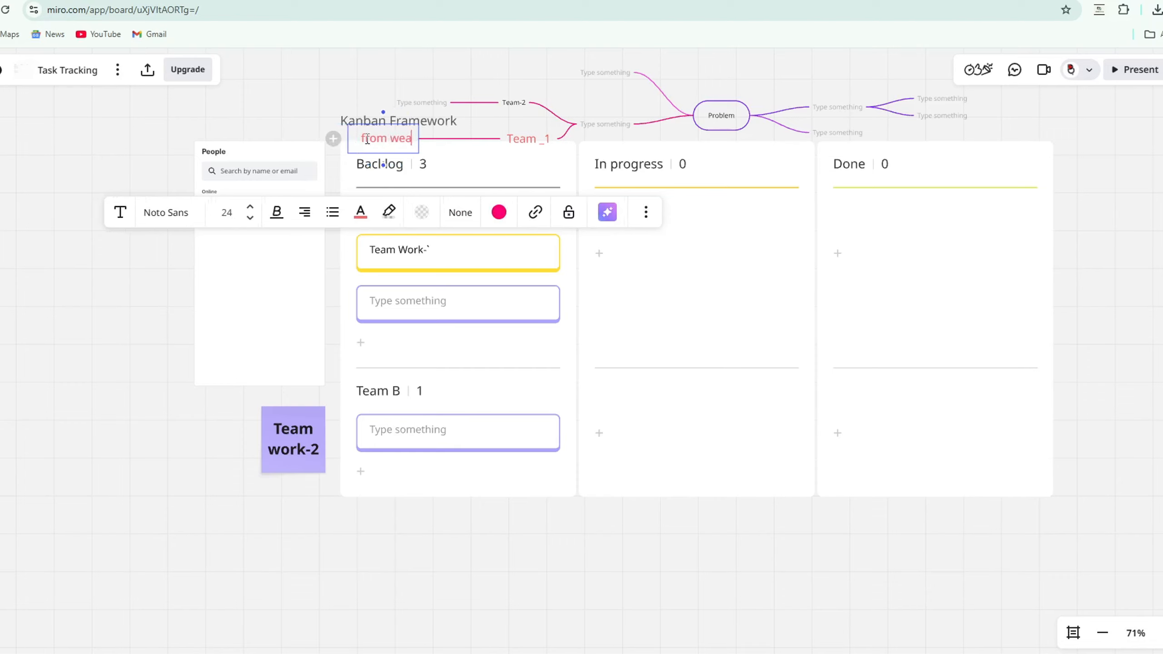
{"action": "key", "text": "BackSpace"}
{"action": "type", "text": "st"}
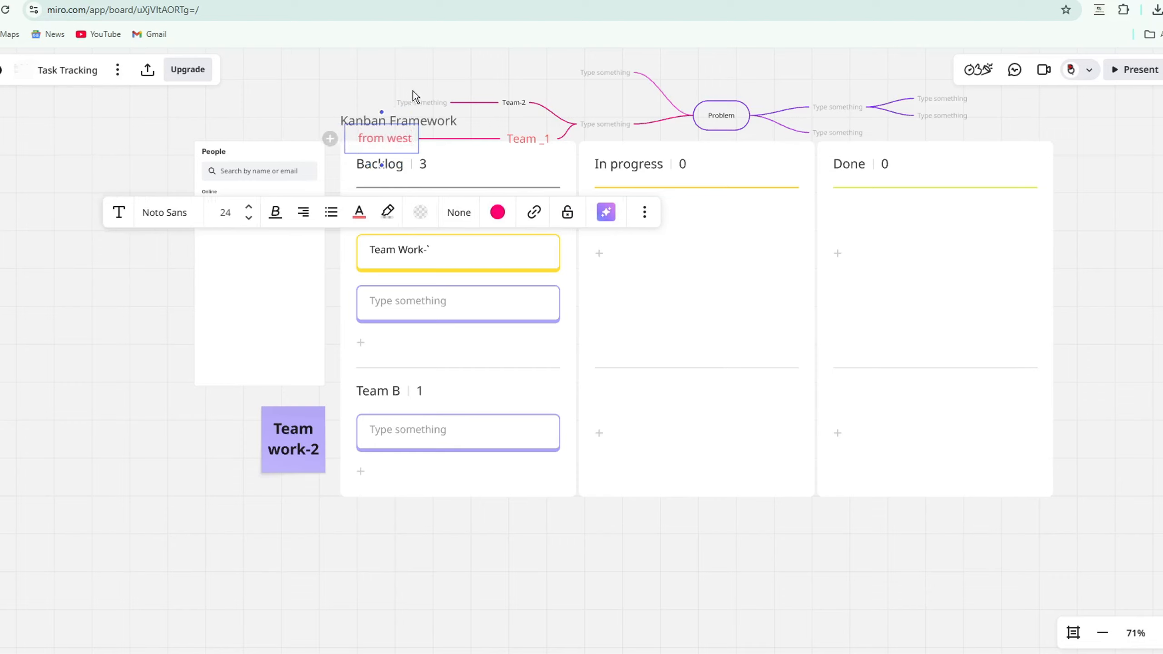
Enter "From east" in the empty child node of "Team-2"
{"action": "left_click", "coordinate": [413, 103]}
{"action": "type", "text": "Fr"}
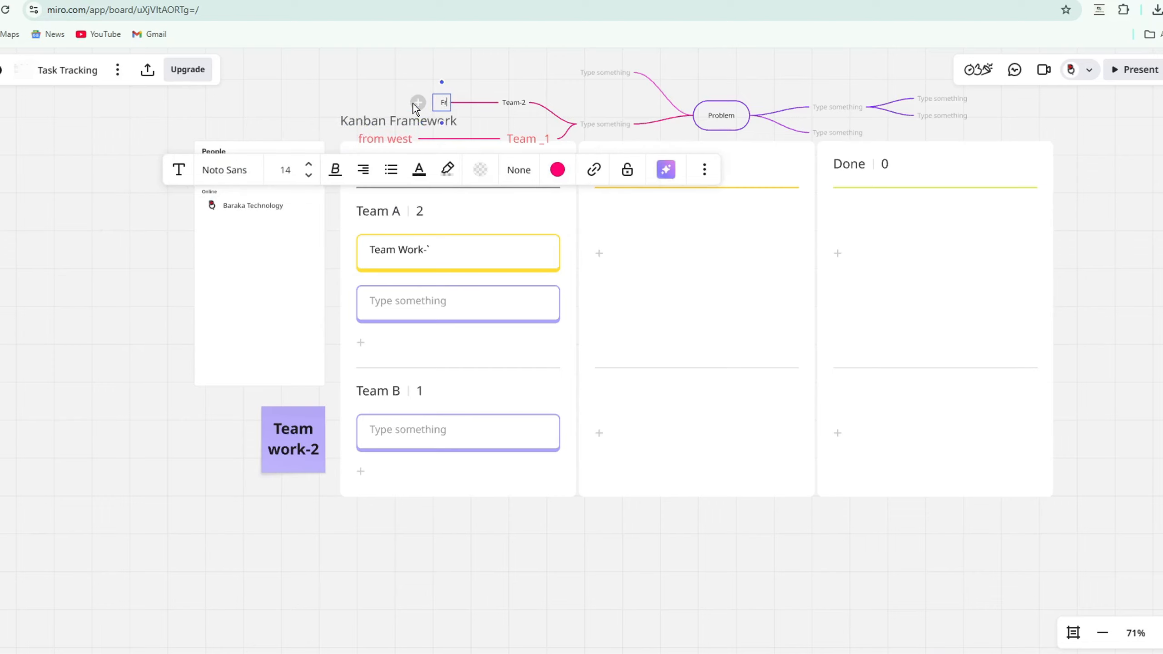
{"action": "type", "text": "om east"}
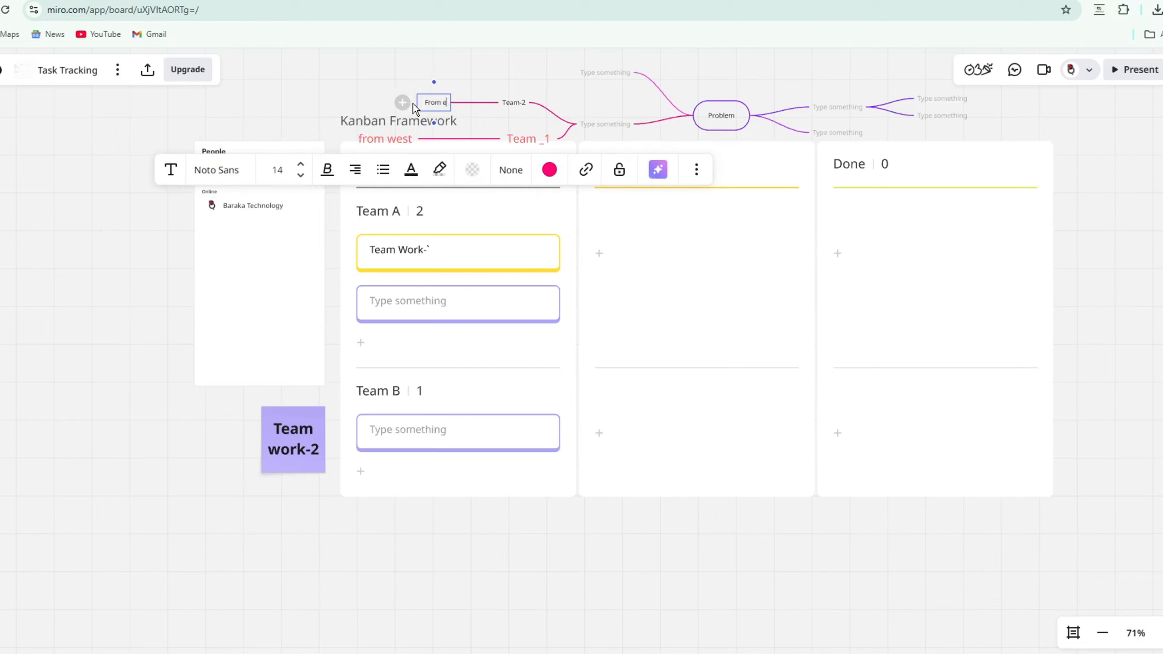
{"action": "left_click", "coordinate": [685, 115]}
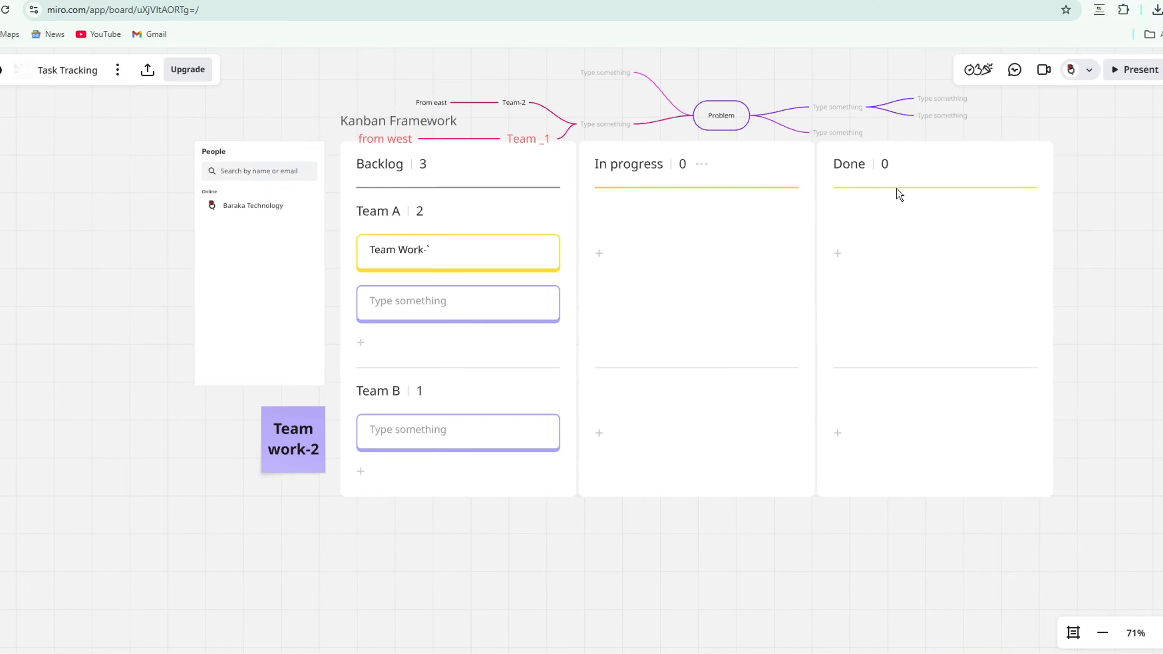
View the board's comment activity, and preview the board in presentation mode before returning to the editor
{"action": "left_click", "coordinate": [1014, 69]}
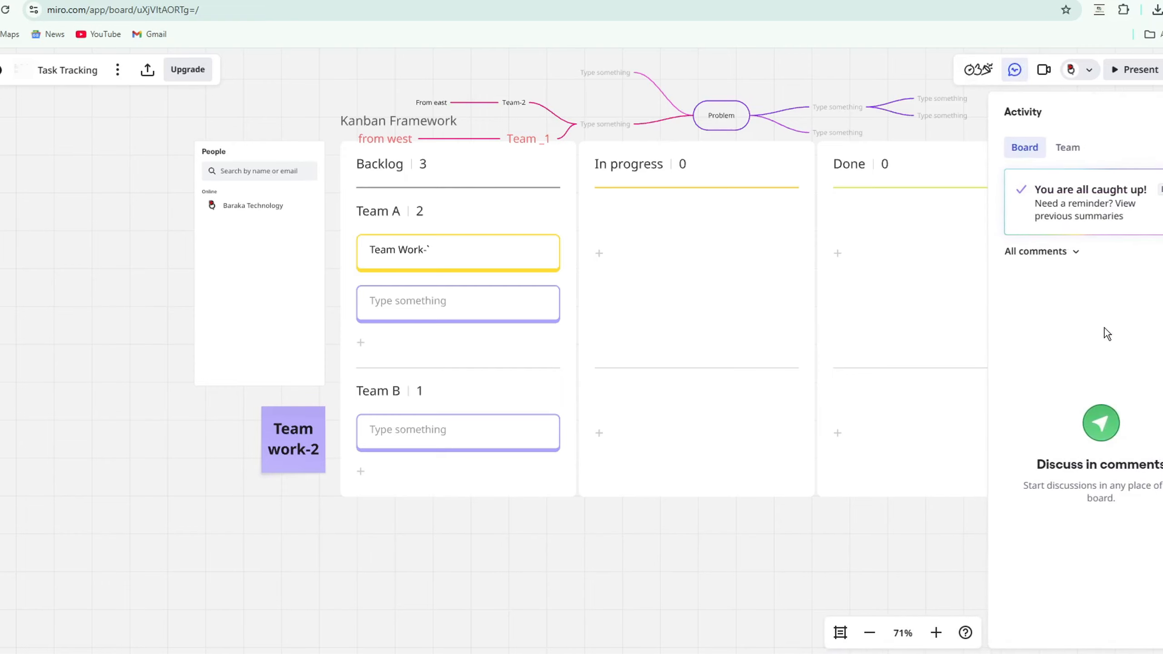
{"action": "left_click", "coordinate": [1128, 70]}
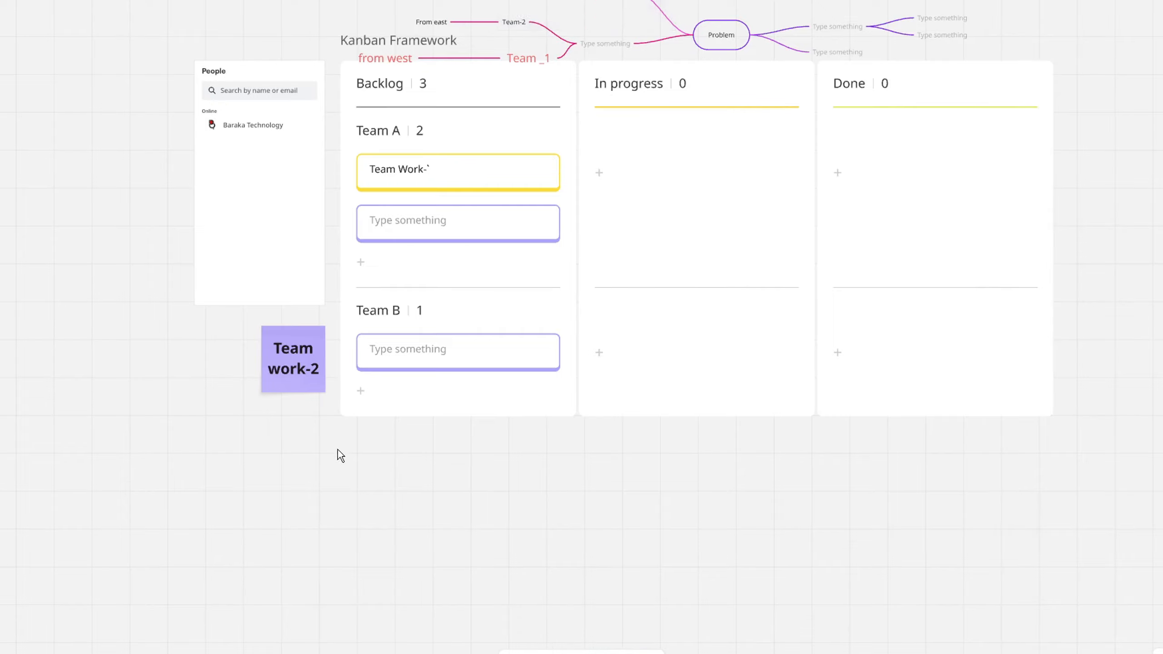
{"action": "left_click", "coordinate": [401, 346]}
{"action": "left_click", "coordinate": [402, 346]}
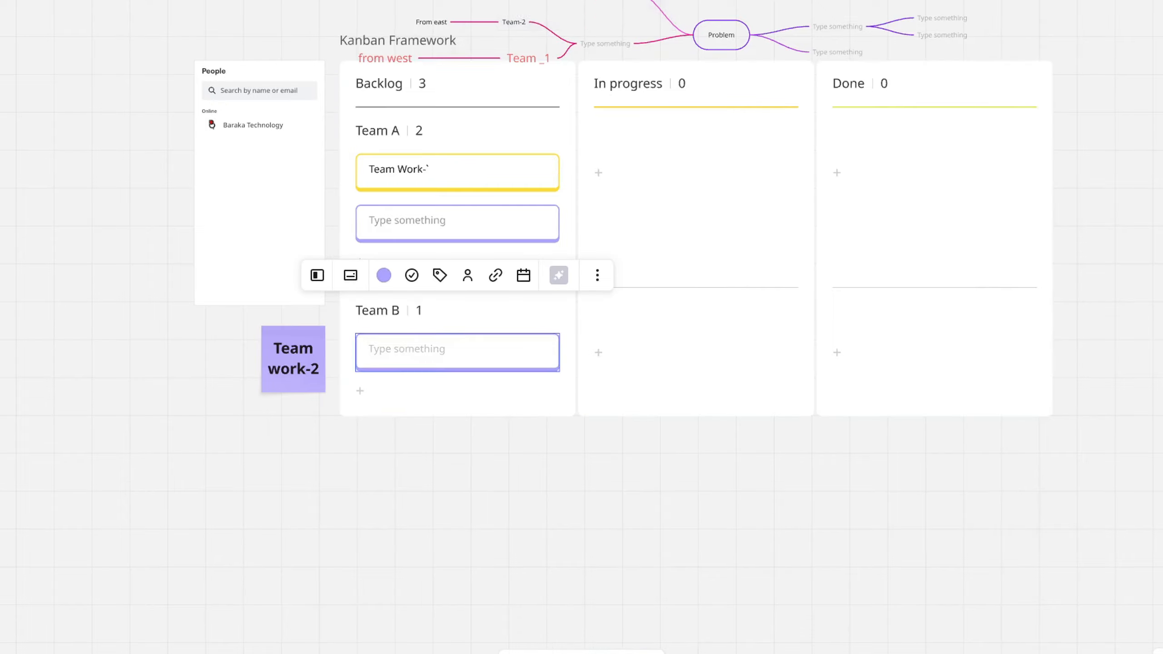
{"action": "key", "text": "Escape"}
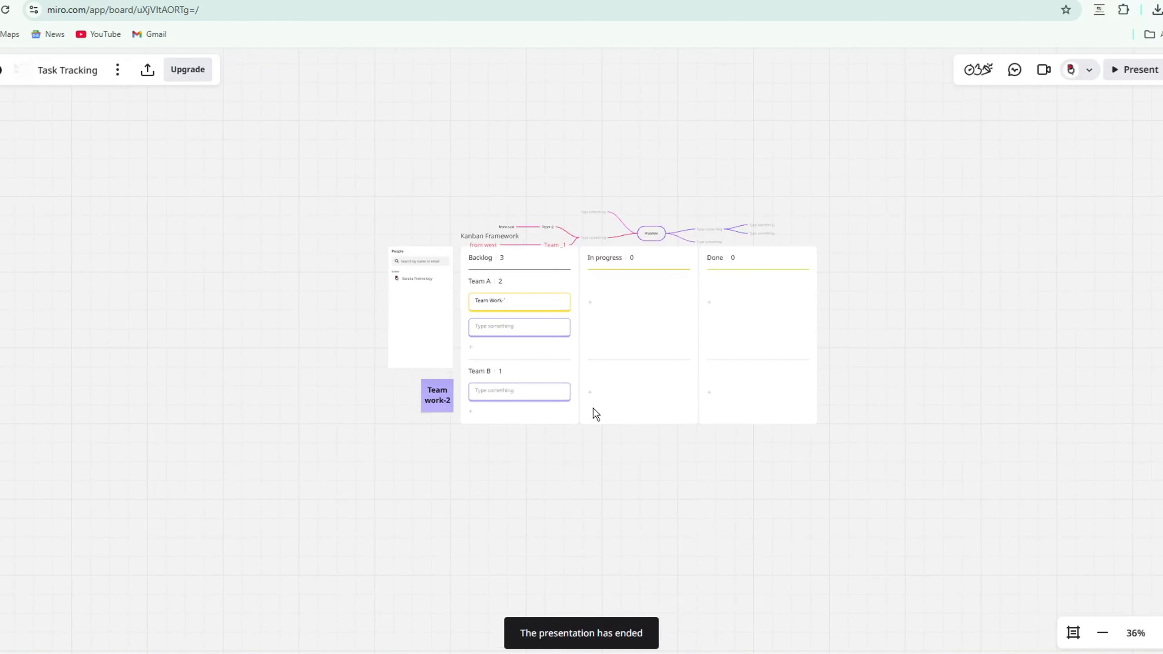
{"action": "scroll", "coordinate": [586, 398], "scroll_direction": "up", "scroll_amount": 5}
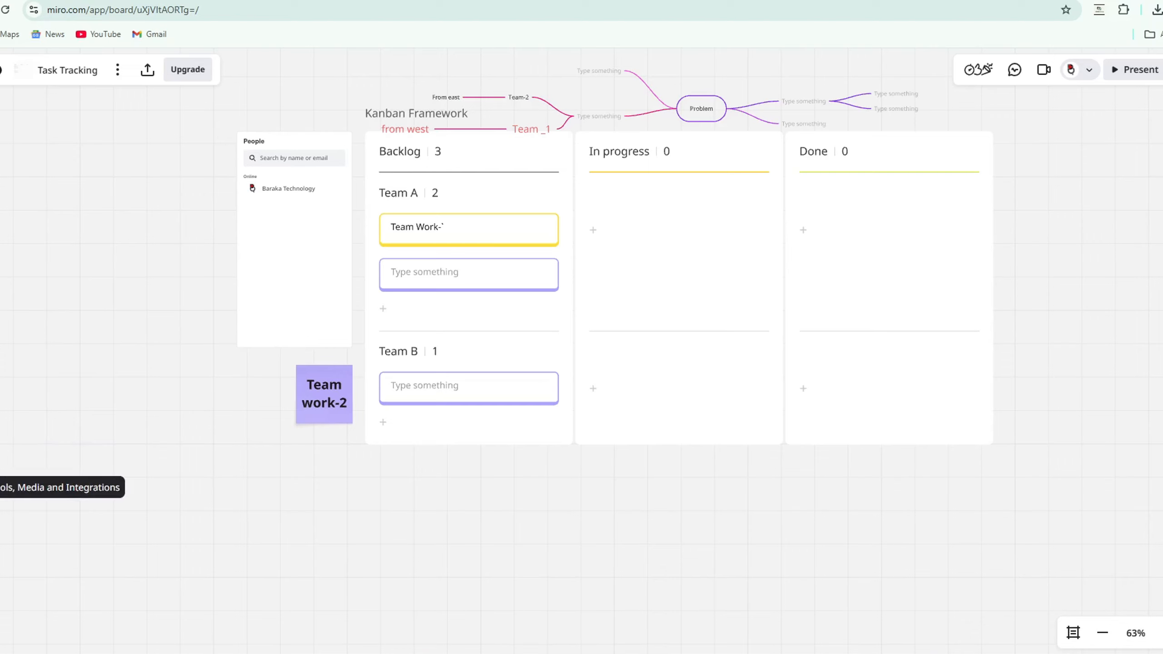
Place a new doc on the Kanban's In progress column and enter "ghh" as its heading
{"action": "left_click", "coordinate": [1, 487]}
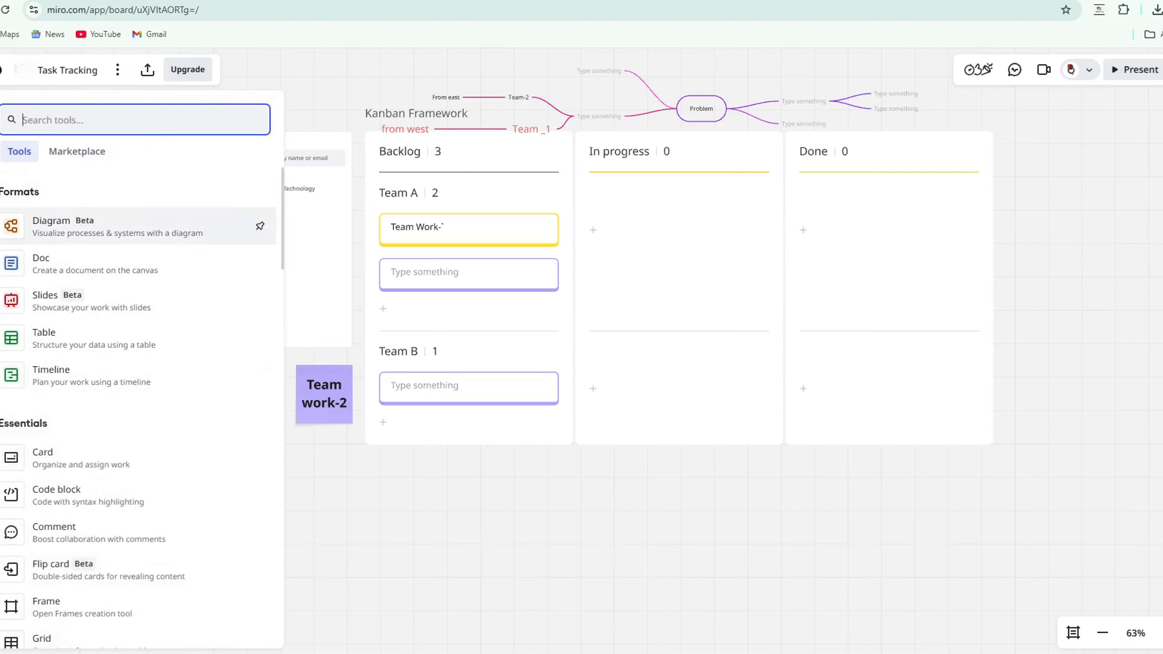
{"action": "left_click", "coordinate": [55, 263]}
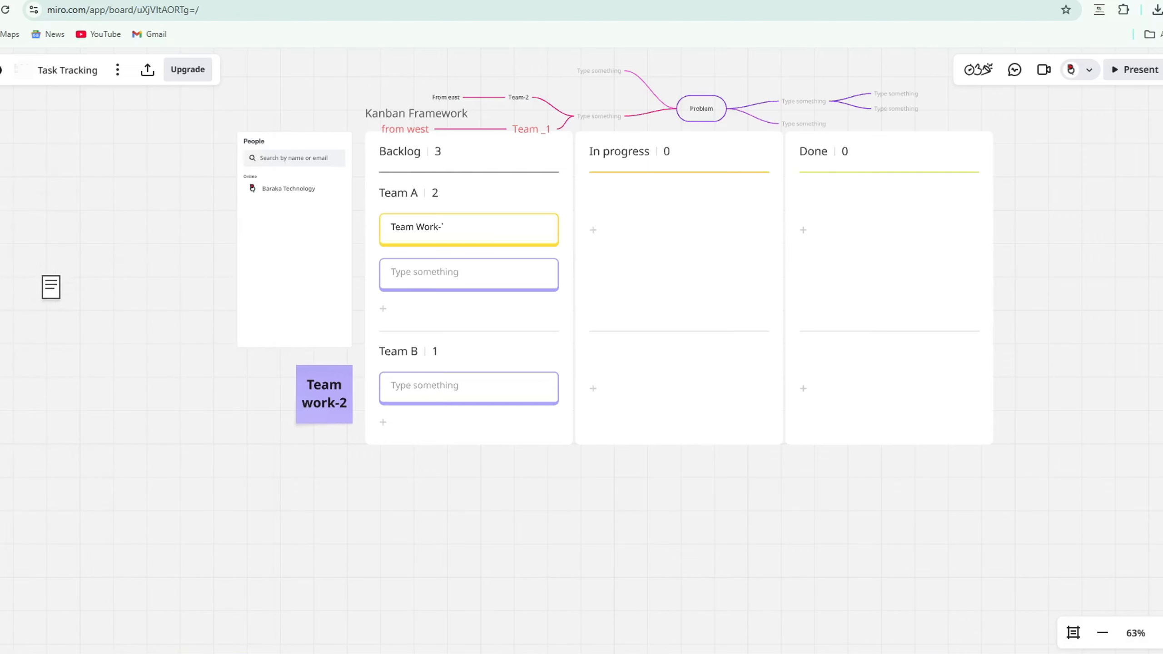
{"action": "left_click_drag", "start_coordinate": [186, 398], "coordinate": [295, 450]}
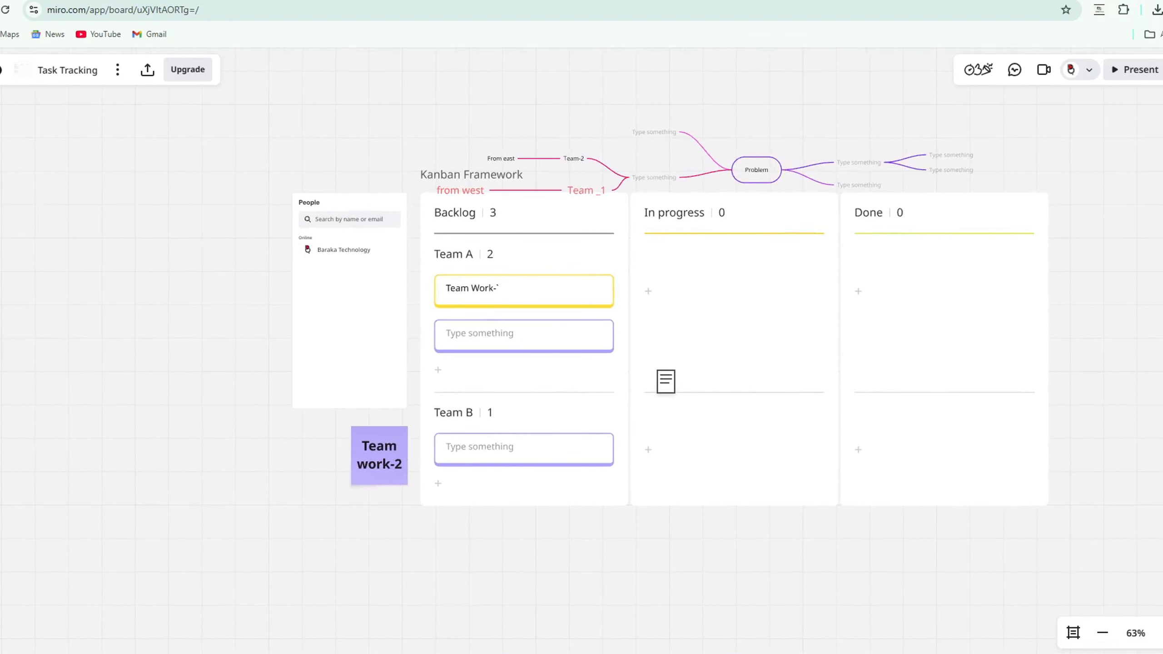
{"action": "left_click", "coordinate": [654, 364]}
{"action": "type", "text": "ghh"}
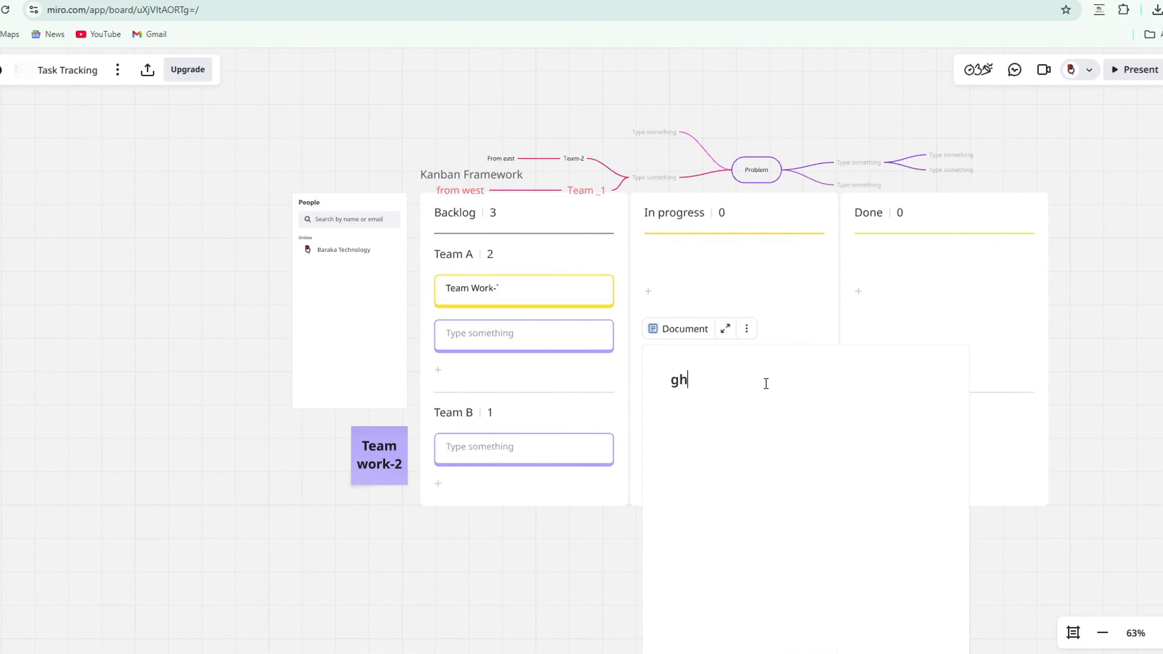
Replace the doc's heading with "ghdfg" and start a new line below it
{"action": "scroll", "coordinate": [752, 385], "scroll_direction": "down", "scroll_amount": 5}
{"action": "scroll", "coordinate": [752, 384], "scroll_direction": "up", "scroll_amount": 2}
{"action": "double_click", "coordinate": [719, 390]}
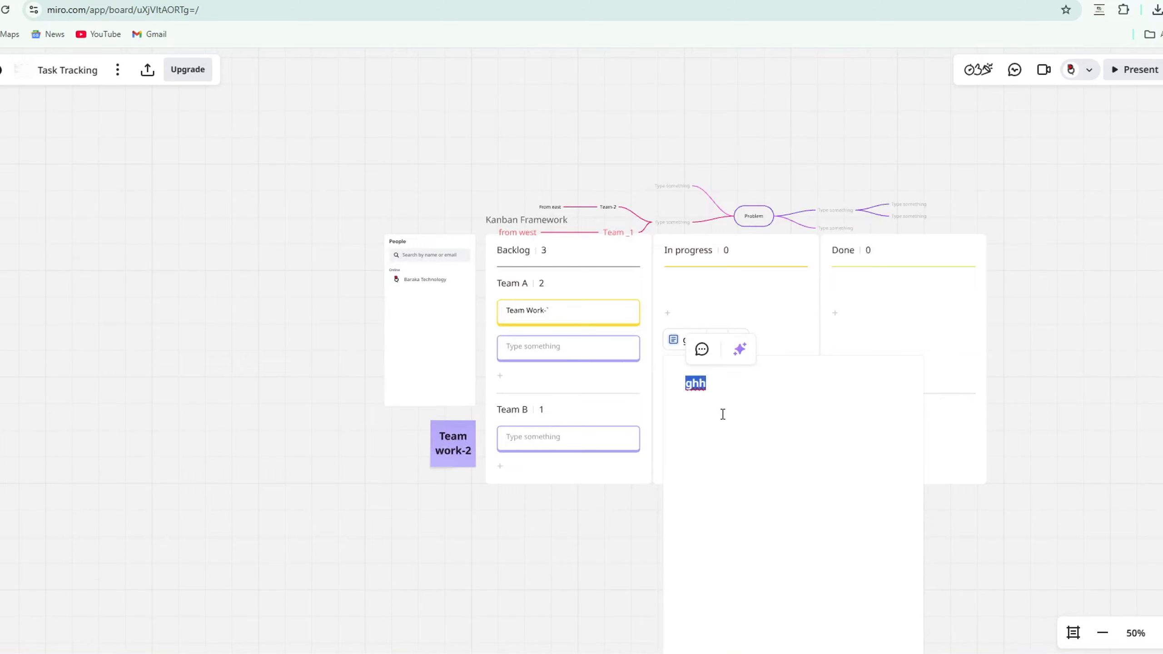
{"action": "type", "text": "ghdfg"}
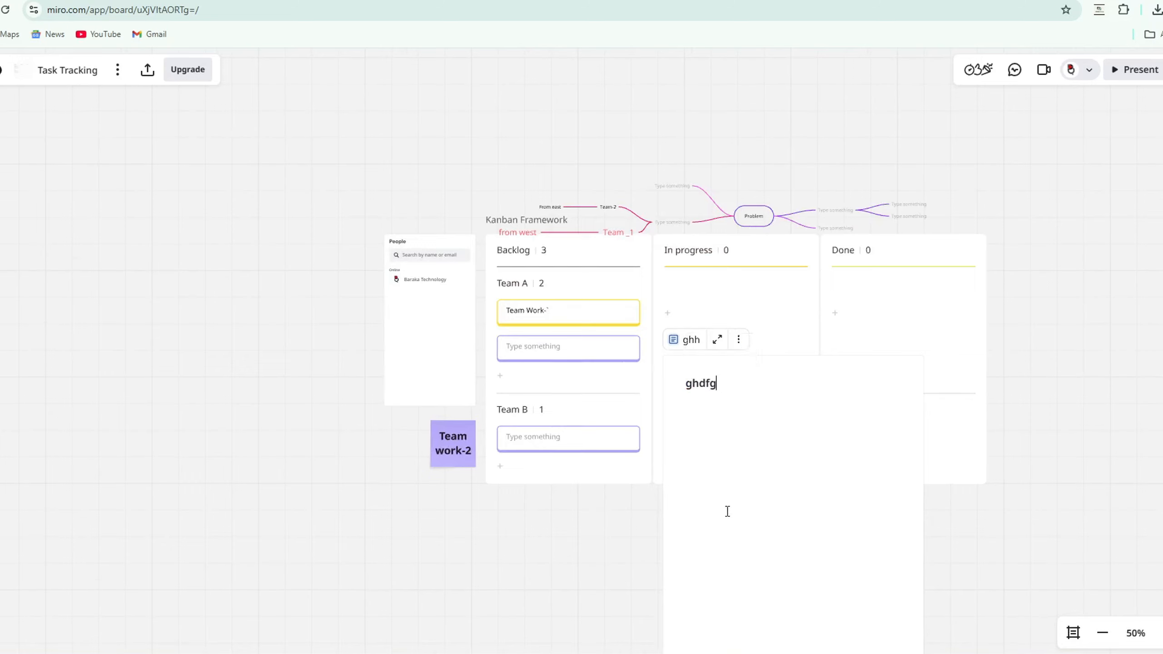
{"action": "key", "text": "Return"}
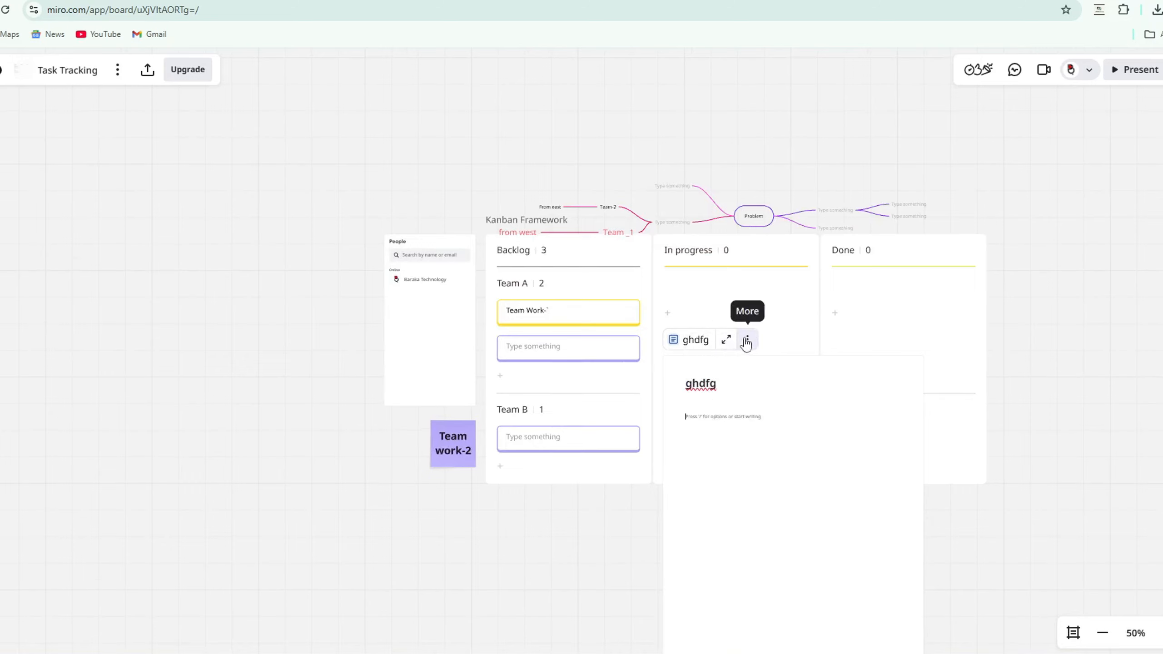
Check the doc's PDF export and layer options without applying any of them
{"action": "left_click", "coordinate": [747, 340]}
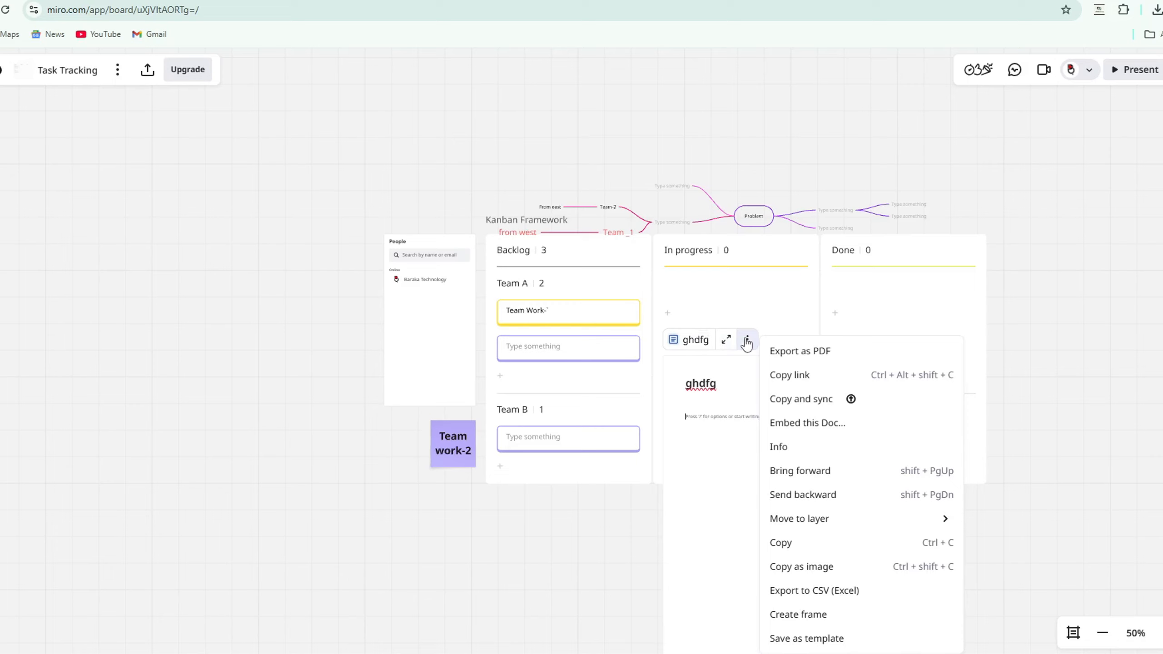
{"action": "left_click", "coordinate": [817, 351]}
{"action": "left_click", "coordinate": [68, 224]}
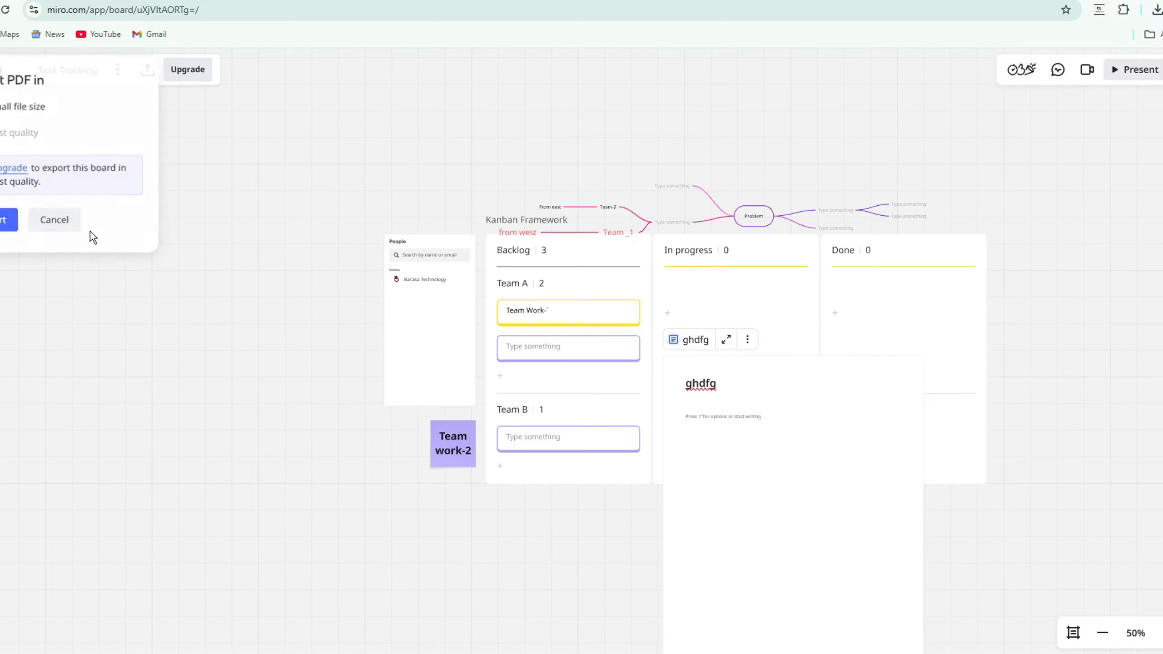
{"action": "left_click", "coordinate": [747, 340]}
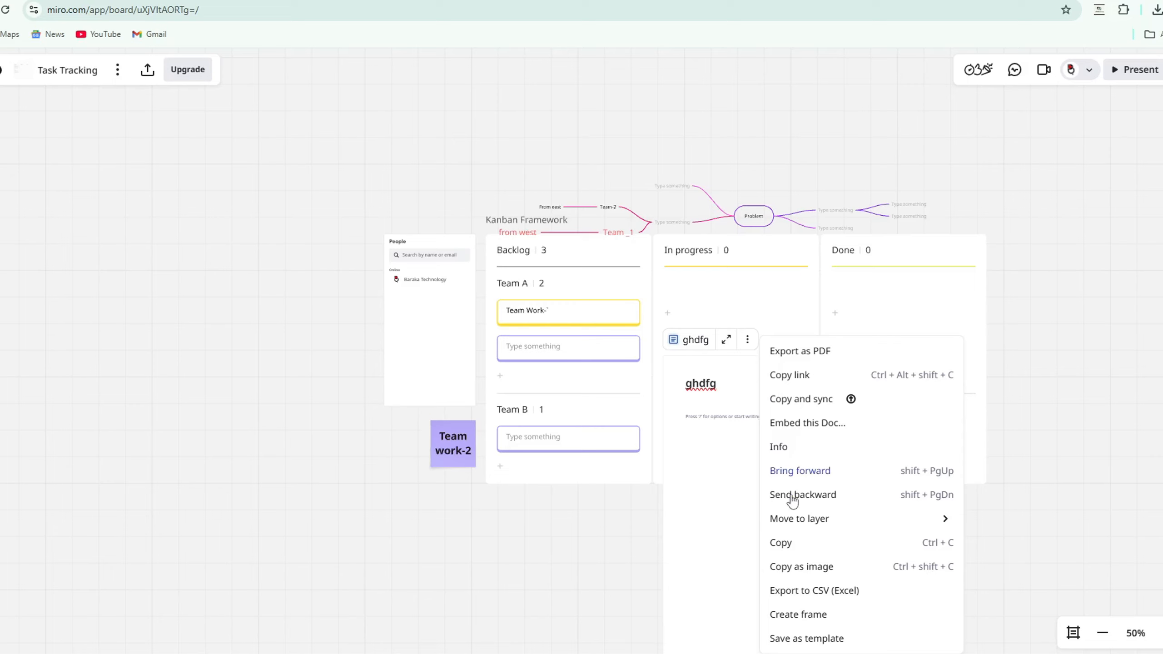
{"action": "mouse_move", "coordinate": [817, 527]}
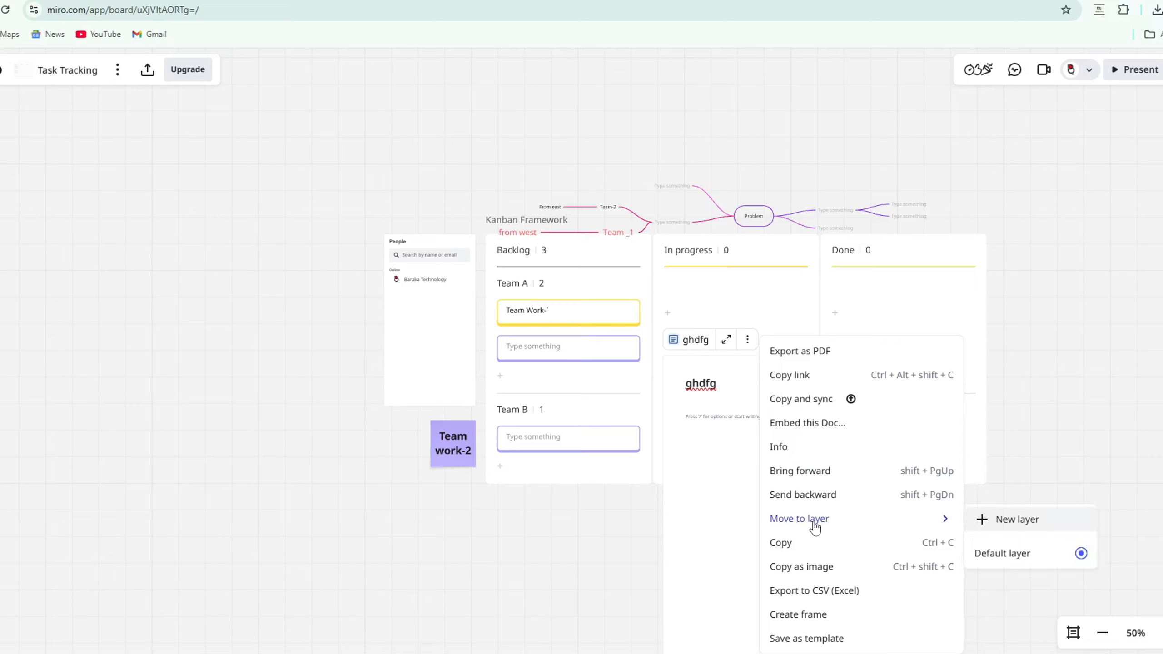
{"action": "left_click", "coordinate": [692, 509]}
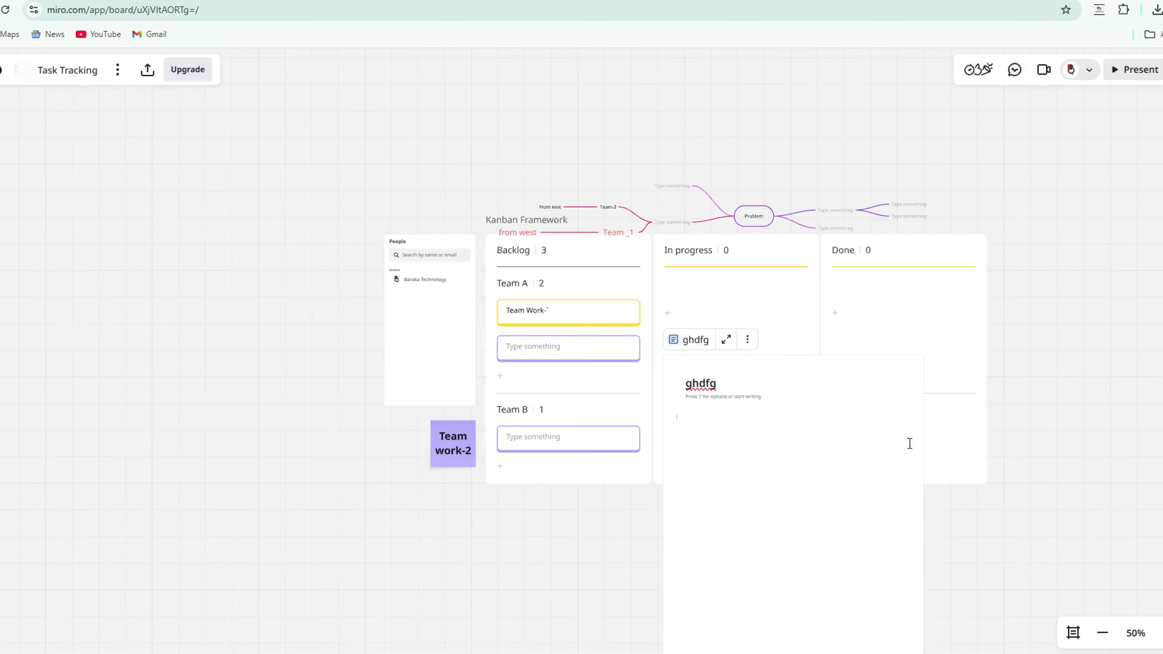
Move the "ghdfg" doc to the far side of the Kanban's Done column, and delete it
{"action": "left_click", "coordinate": [984, 463]}
{"action": "left_click_drag", "start_coordinate": [793, 550], "coordinate": [1084, 295]}
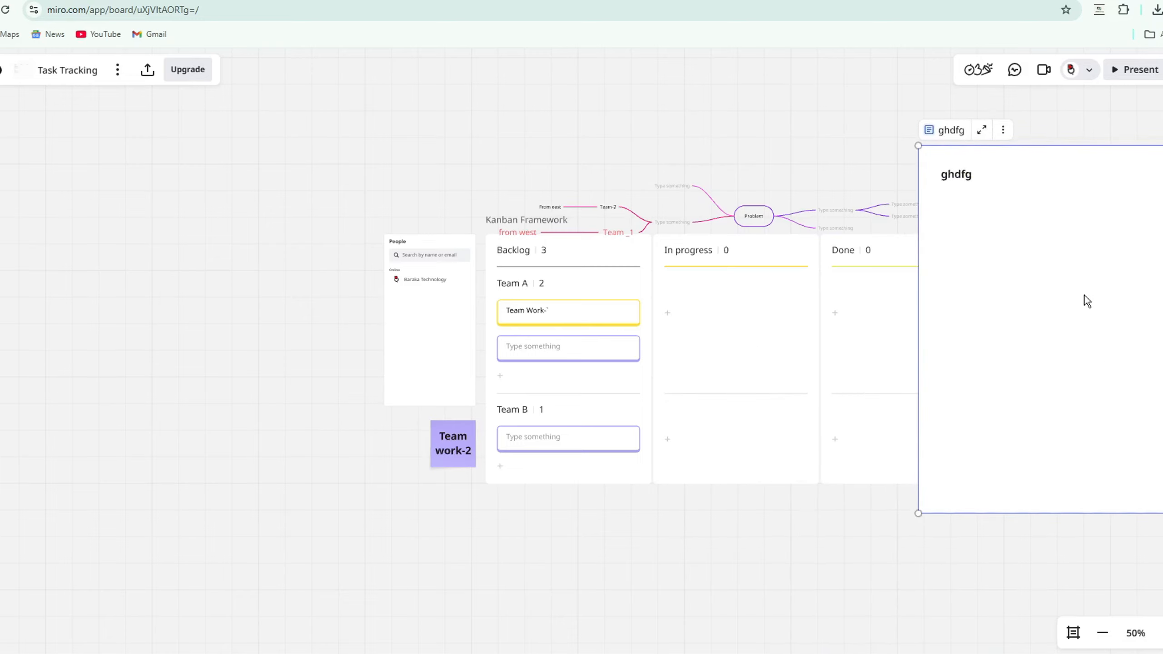
{"action": "right_click", "coordinate": [1080, 291]}
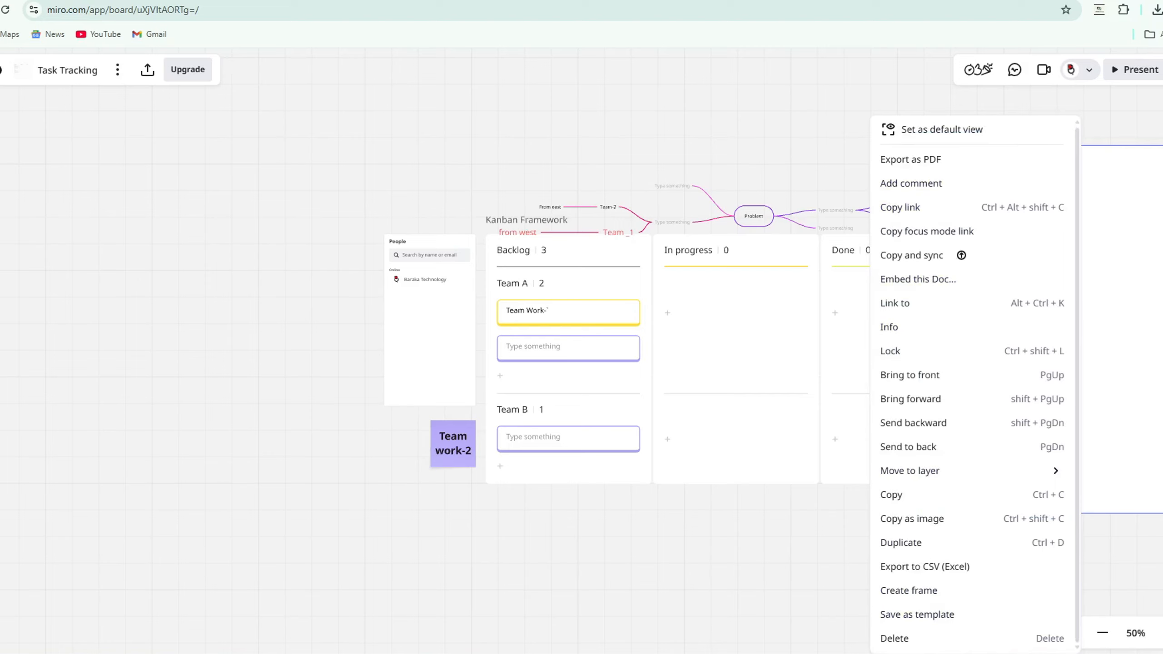
{"action": "left_click", "coordinate": [889, 638]}
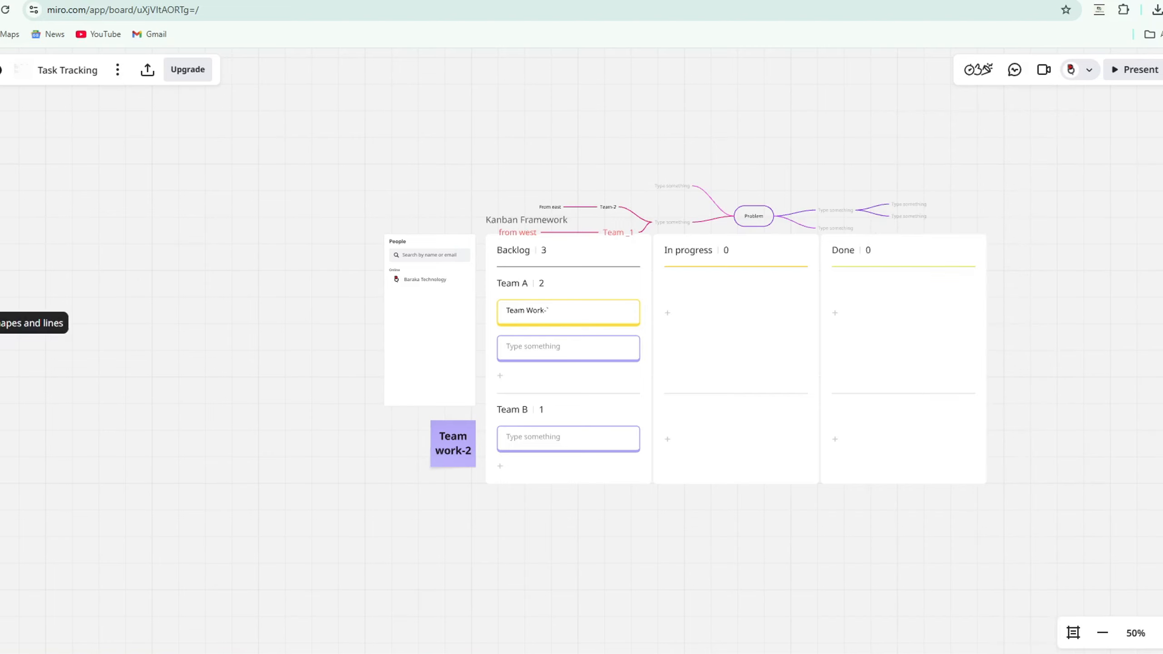
Draw a circle around the "Problem" node of the mind map
{"action": "left_click", "coordinate": [1, 323]}
{"action": "left_click", "coordinate": [66, 369]}
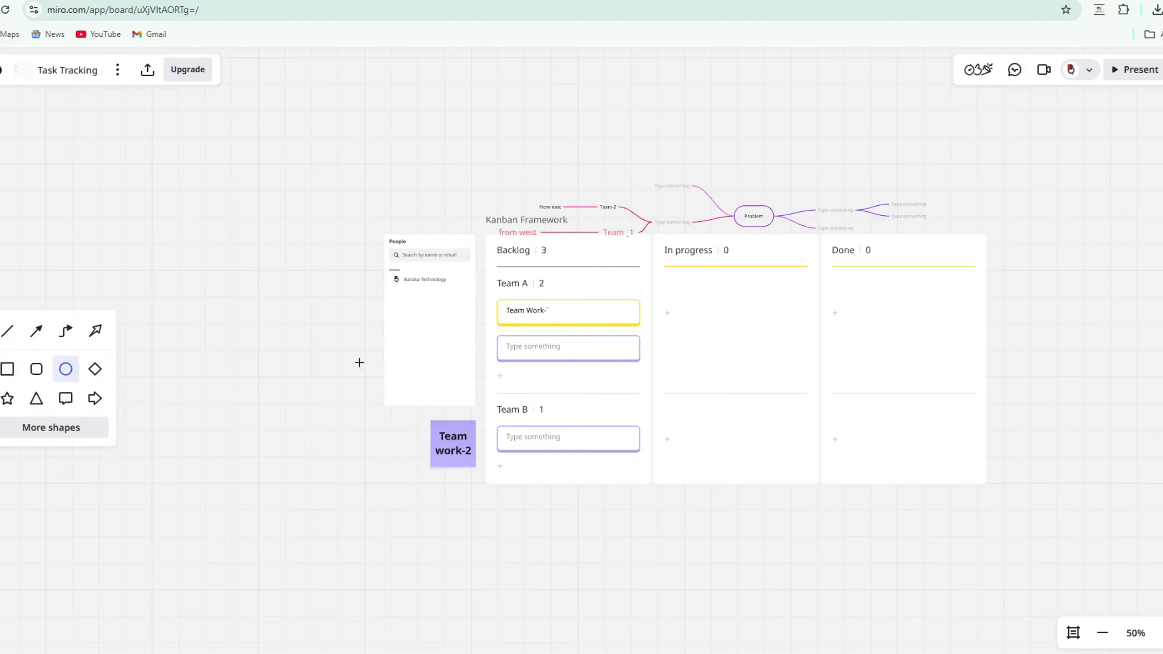
{"action": "mouse_move", "coordinate": [704, 311]}
{"action": "left_mouse_down"}
{"action": "mouse_move", "coordinate": [711, 336]}
{"action": "mouse_move", "coordinate": [756, 359]}
{"action": "mouse_move", "coordinate": [668, 329]}
{"action": "mouse_move", "coordinate": [655, 243]}
{"action": "mouse_move", "coordinate": [756, 225]}
{"action": "left_mouse_up"}
{"action": "left_click", "coordinate": [129, 273]}
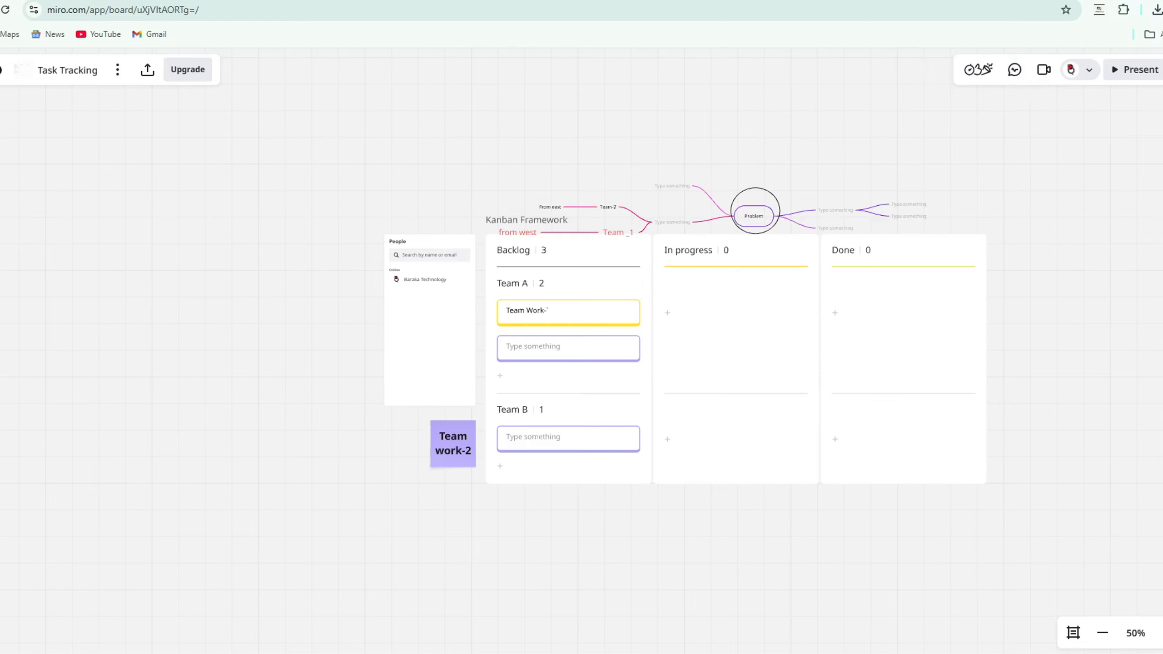
Browse the presentation frame templates and add the Sales Presentation template to the board
{"action": "key", "text": "f"}
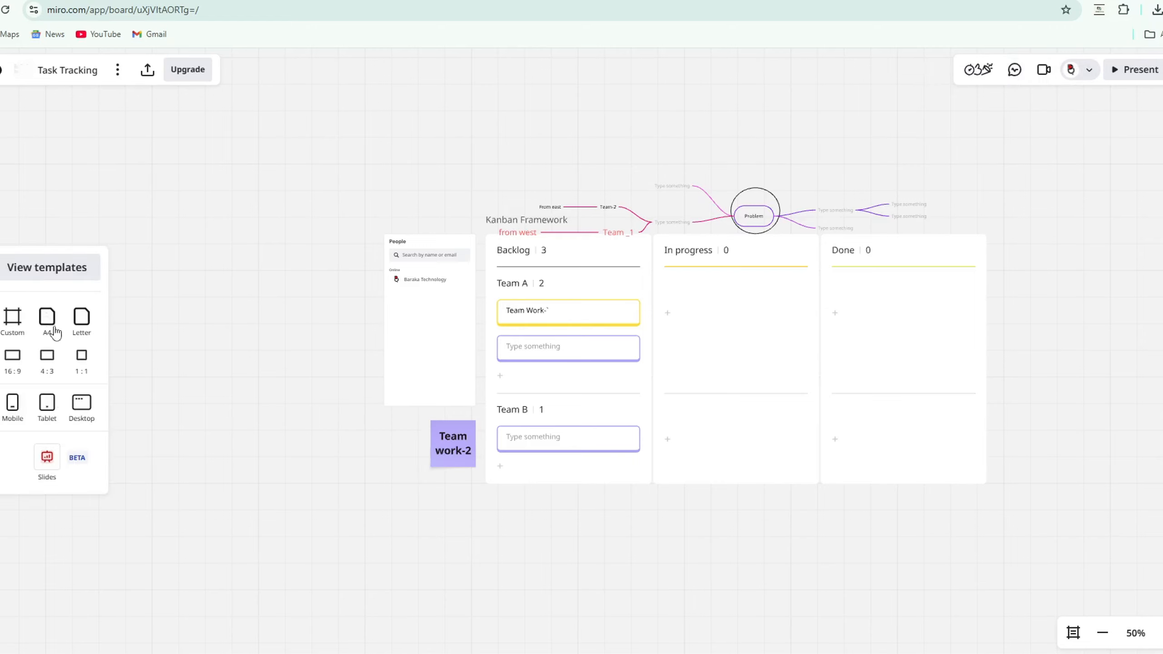
{"action": "left_click", "coordinate": [39, 269]}
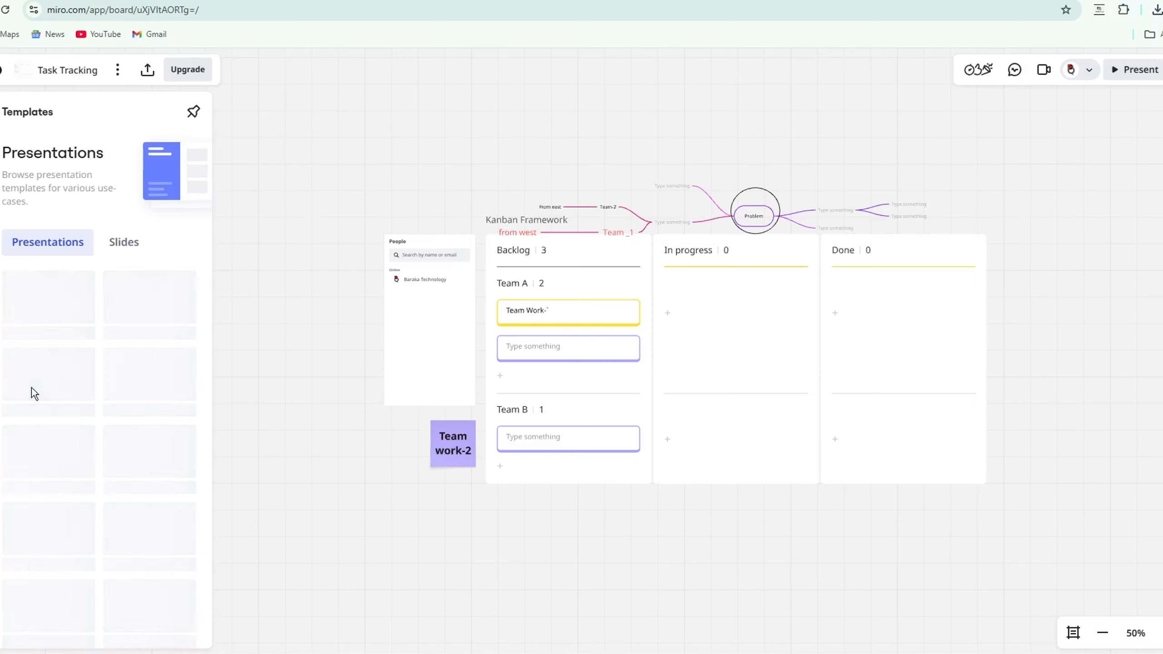
{"action": "left_click", "coordinate": [133, 387]}
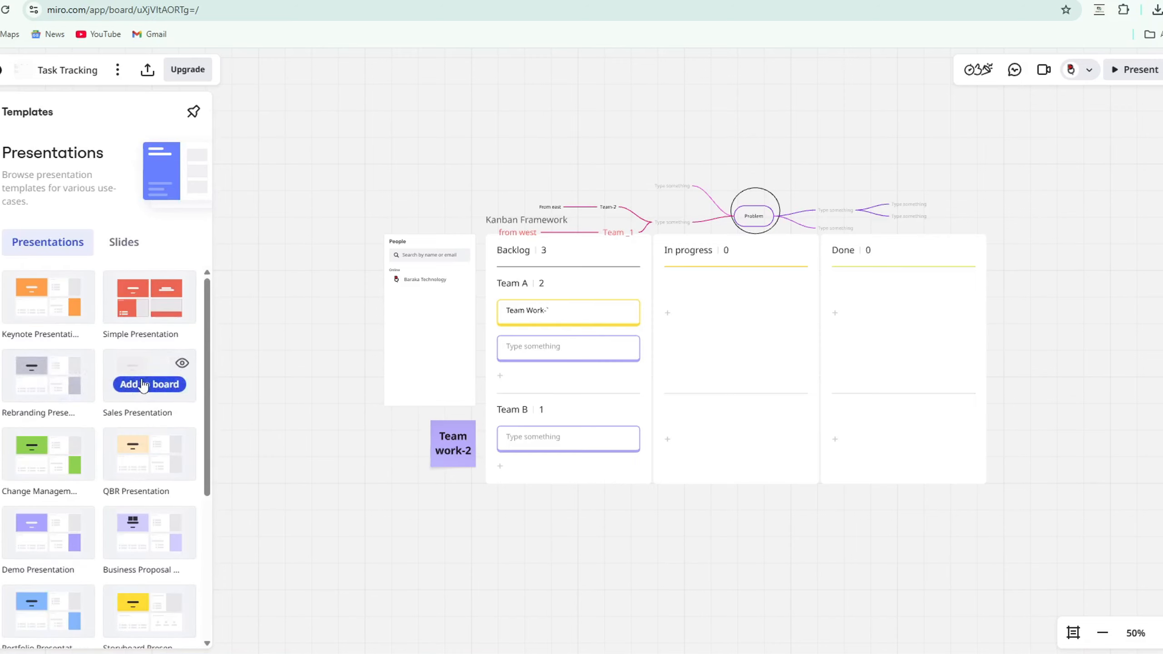
{"action": "scroll", "coordinate": [120, 532], "scroll_direction": "down", "scroll_amount": 5}
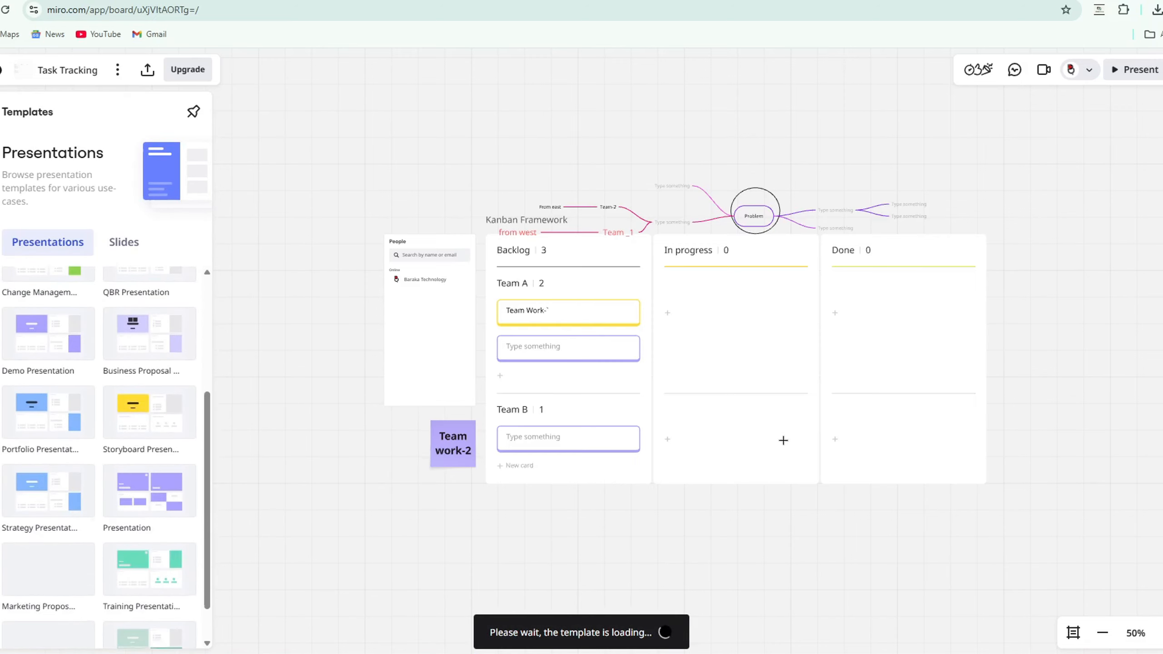
{"action": "left_click_drag", "start_coordinate": [611, 357], "coordinate": [649, 342]}
Enlarge the Kanban, mind map, people list and sticky note together, and move them clear of the presentation frames
{"action": "left_click", "coordinate": [387, 256]}
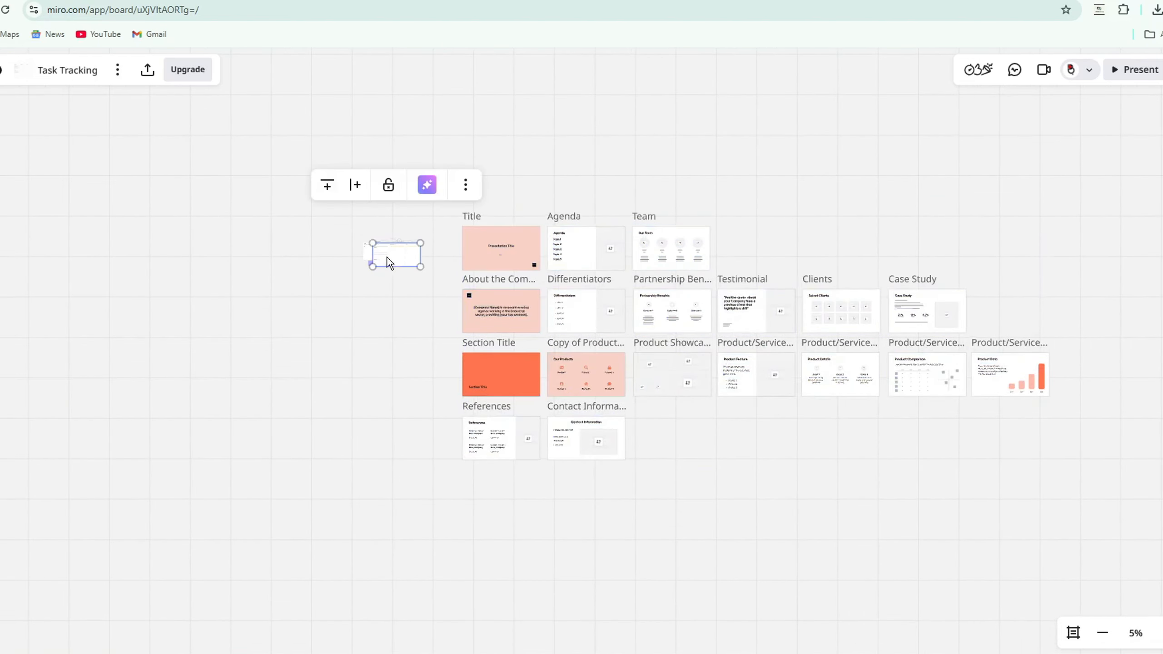
{"action": "scroll", "coordinate": [386, 271], "scroll_direction": "up", "scroll_amount": 6}
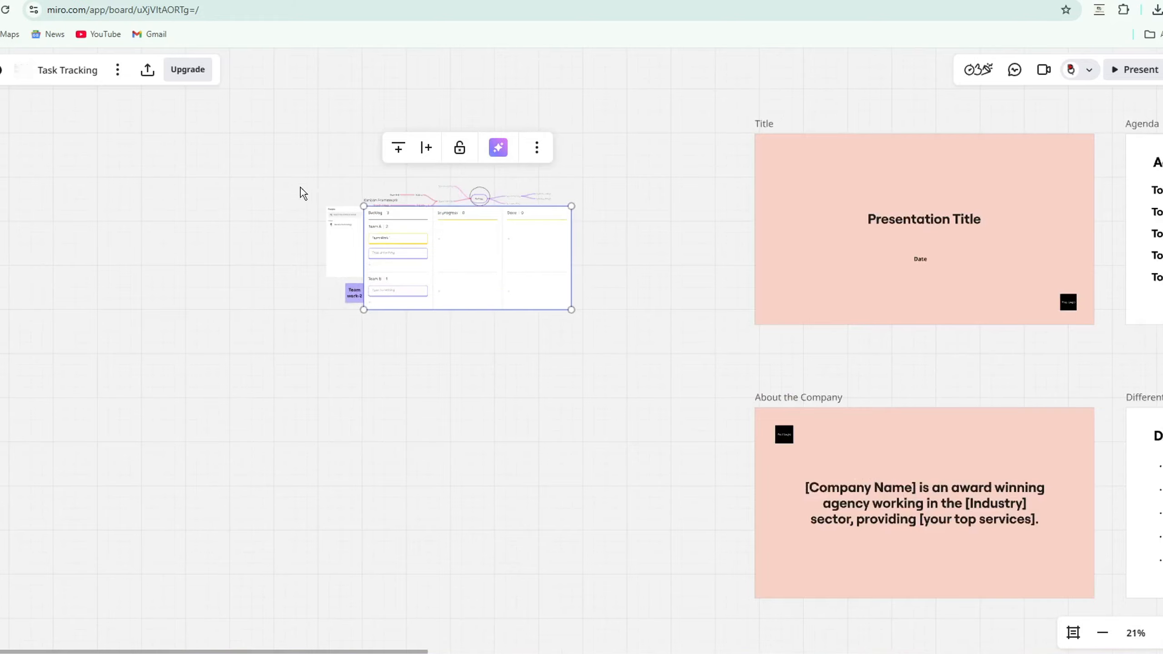
{"action": "left_click_drag", "start_coordinate": [299, 187], "coordinate": [744, 520]}
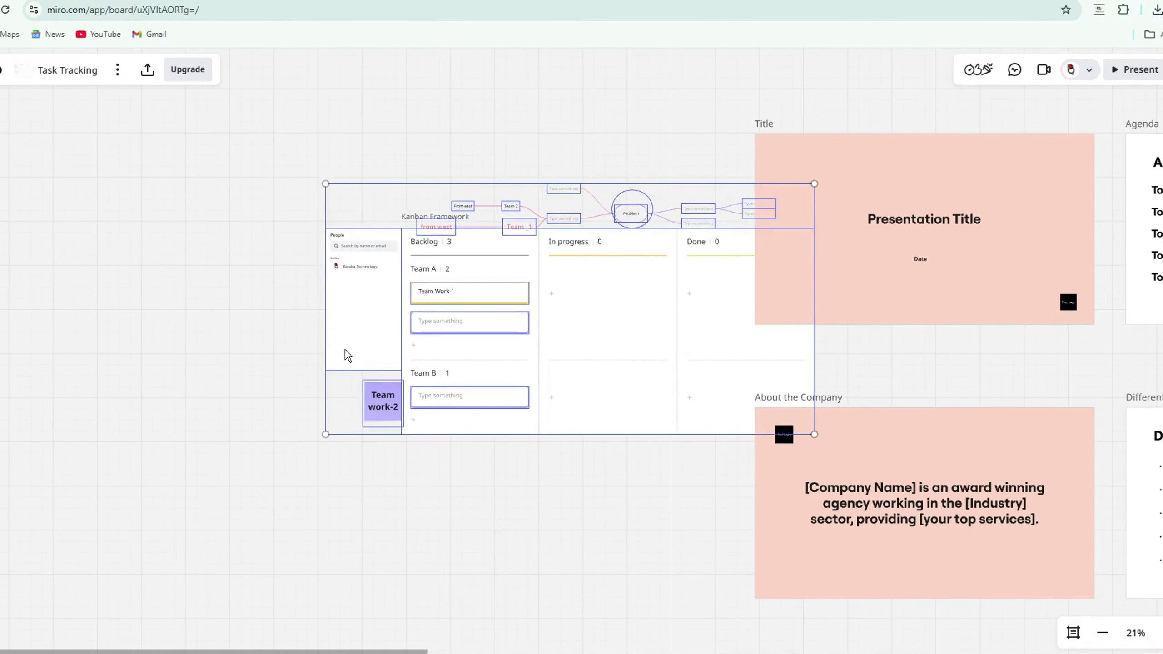
{"action": "left_click_drag", "start_coordinate": [514, 357], "coordinate": [282, 440]}
Enlarge the grouped selection of Kanban and surrounding objects further, and shift the Kanban slightly down away from the mind map
{"action": "scroll", "coordinate": [739, 360], "scroll_direction": "down", "scroll_amount": 3}
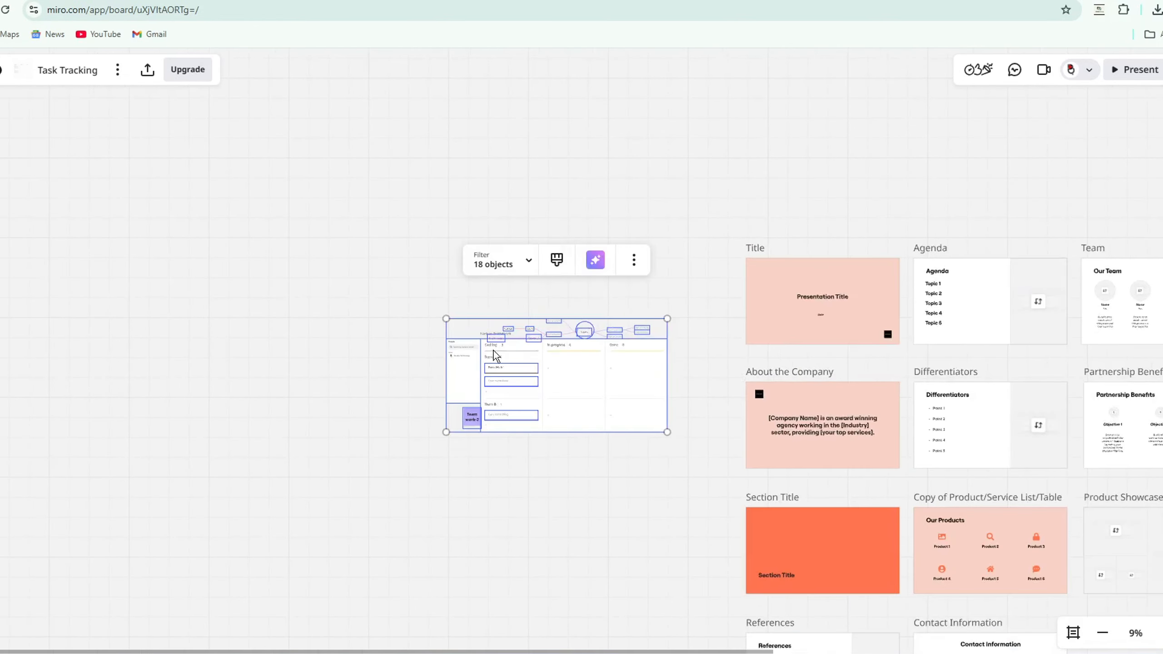
{"action": "left_click_drag", "start_coordinate": [446, 319], "coordinate": [92, 137]}
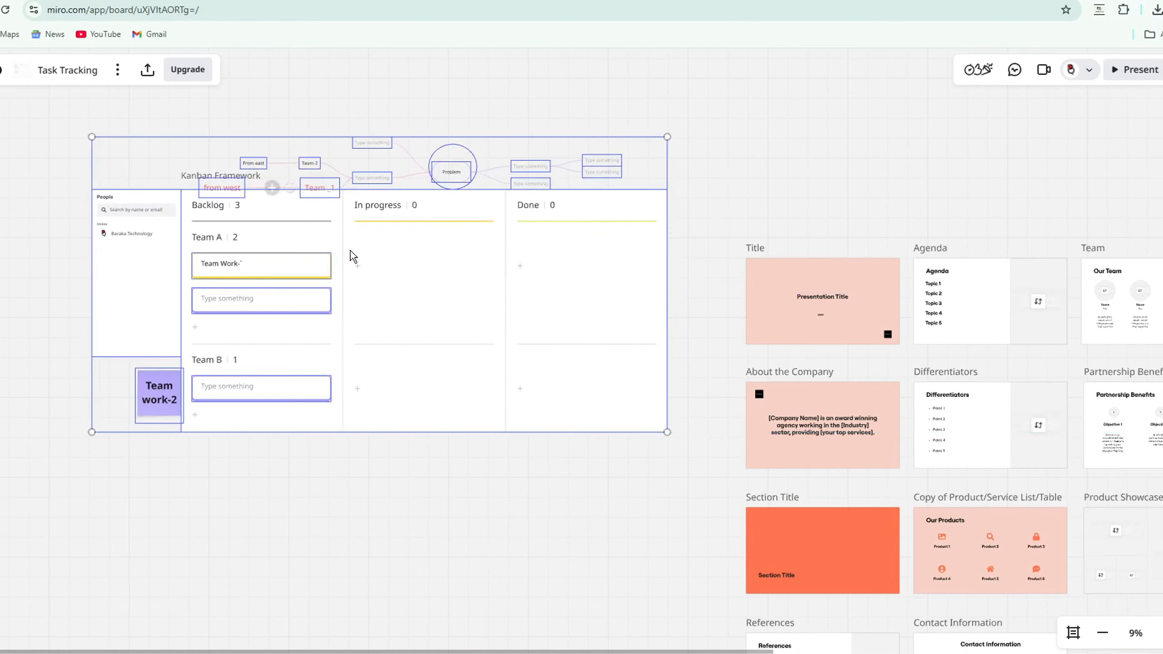
{"action": "left_click", "coordinate": [670, 486]}
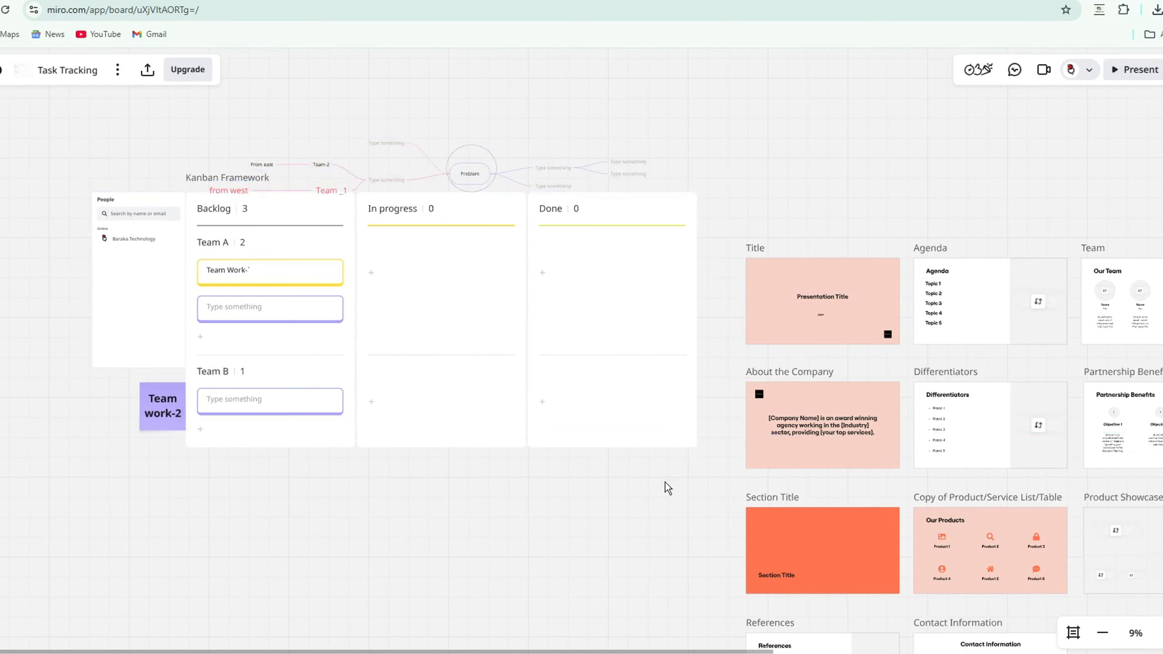
{"action": "scroll", "coordinate": [664, 485], "scroll_direction": "down", "scroll_amount": 3}
{"action": "mouse_move", "coordinate": [618, 424]}
{"action": "left_mouse_down"}
{"action": "mouse_move", "coordinate": [610, 473]}
{"action": "mouse_move", "coordinate": [618, 447]}
{"action": "left_mouse_up"}
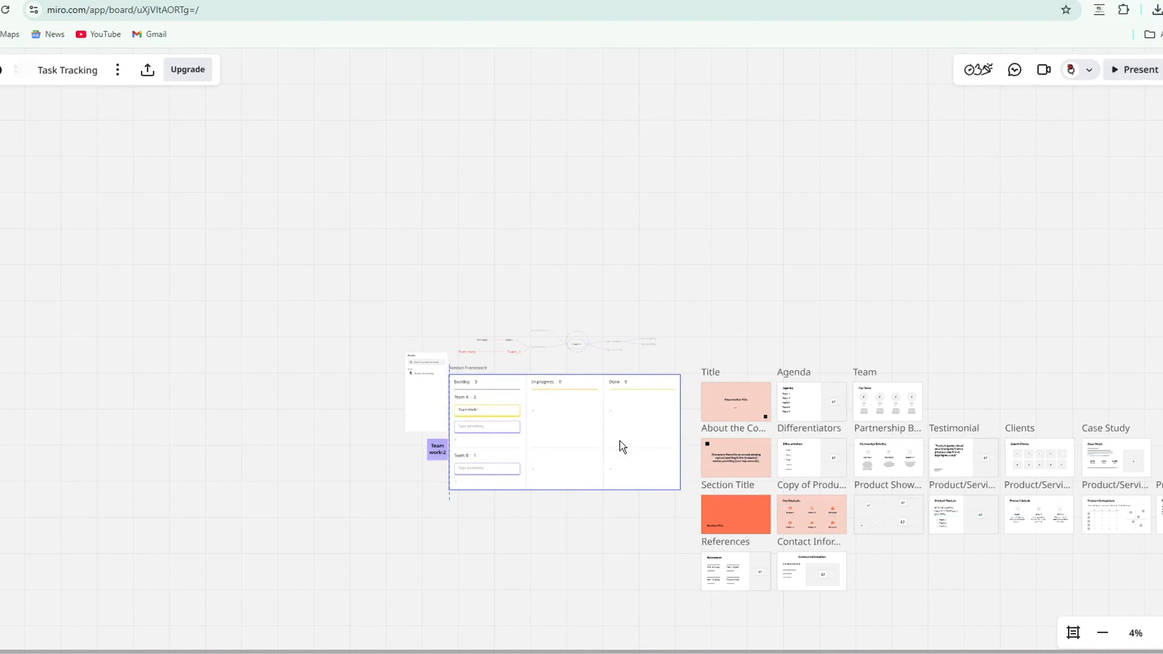
{"action": "left_click", "coordinate": [571, 528]}
Present the board's frames, step forward and back through the slides to the title frame, and end the presentation
{"action": "left_click", "coordinate": [1128, 68]}
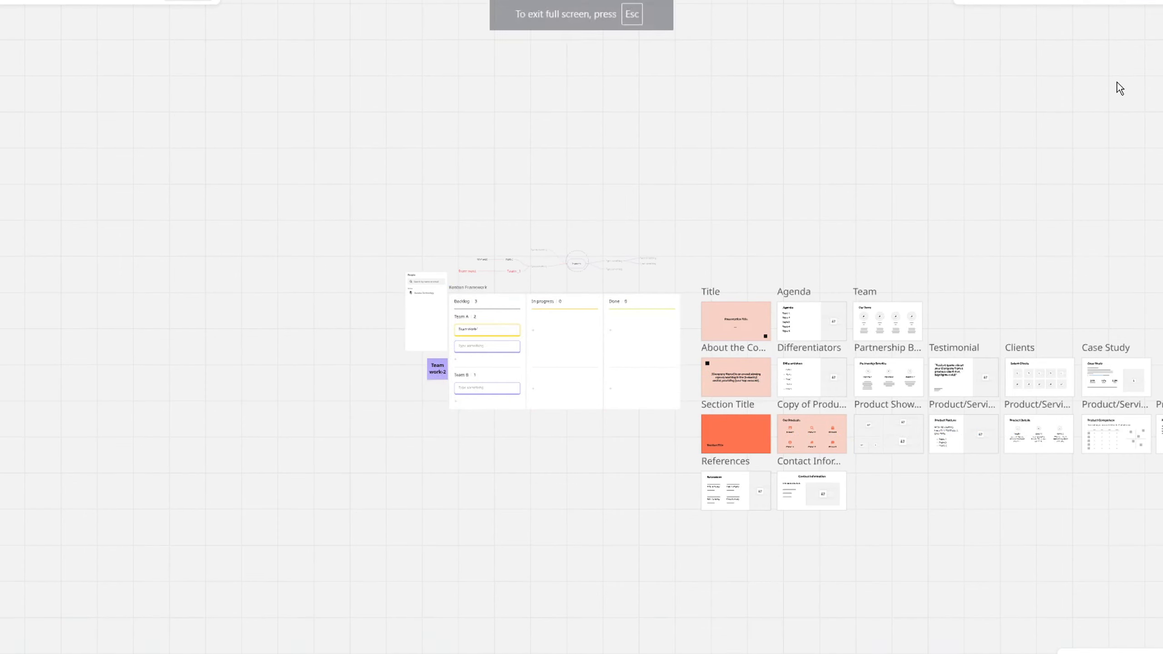
{"action": "key", "text": "Right"}
{"action": "key", "text": "Right"}
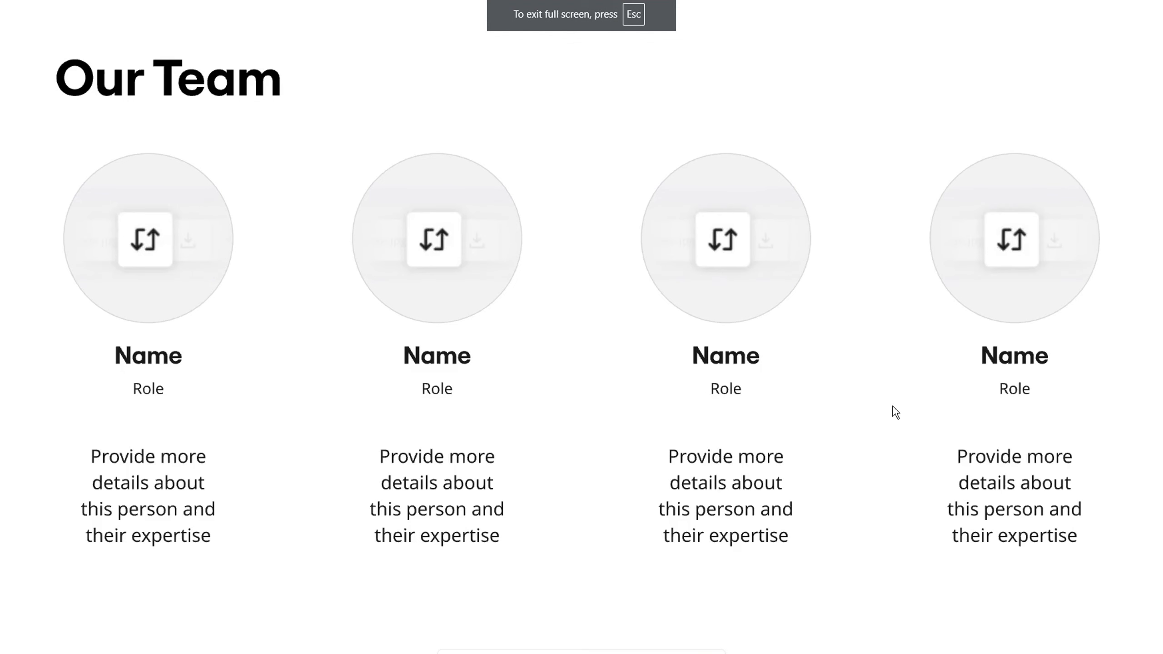
{"action": "key", "text": "Right"}
{"action": "key", "text": "Right"}
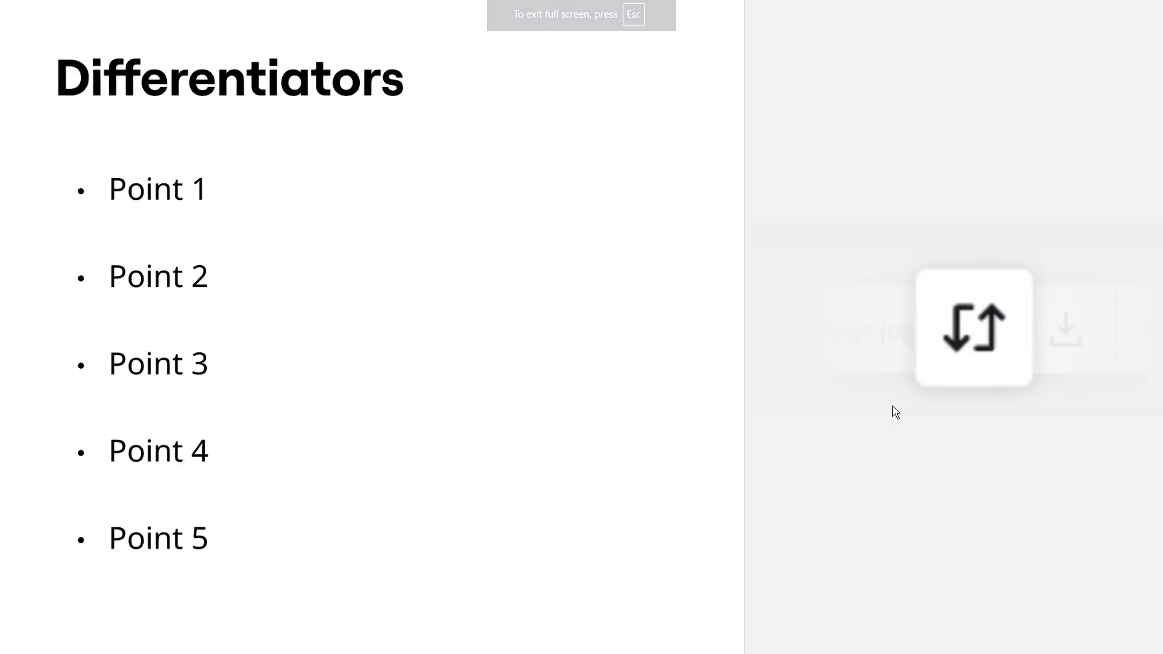
{"action": "key", "text": "Left"}
{"action": "key", "text": "Left"}
{"action": "key", "text": "Left"}
{"action": "key", "text": "Left"}
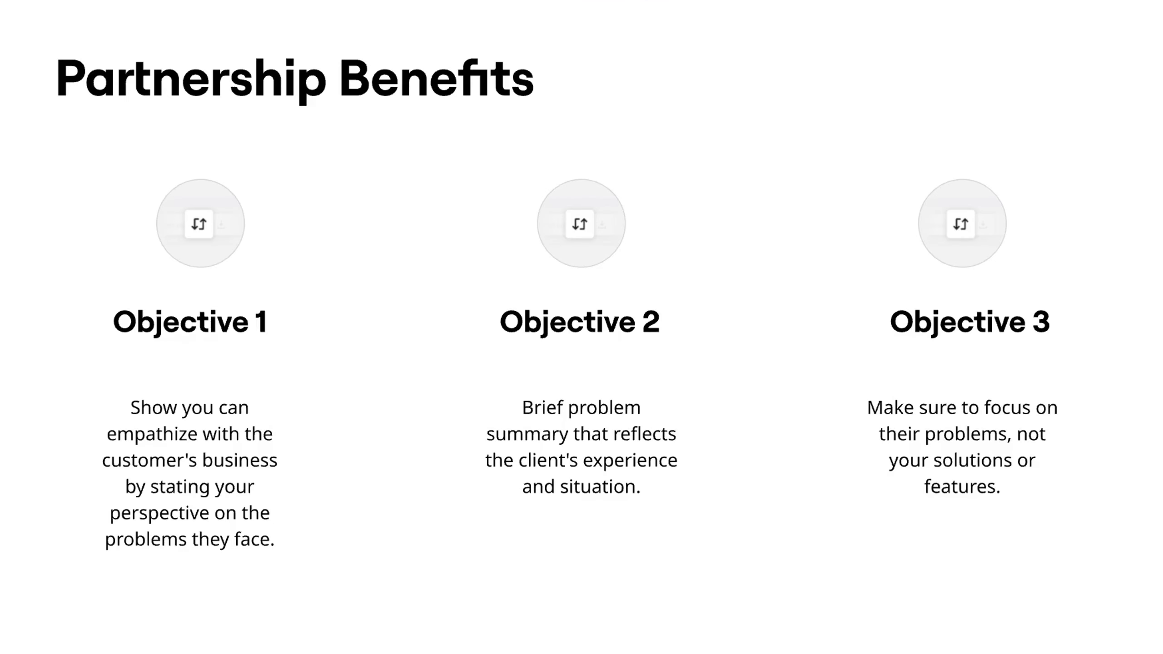
{"action": "key", "text": "Left"}
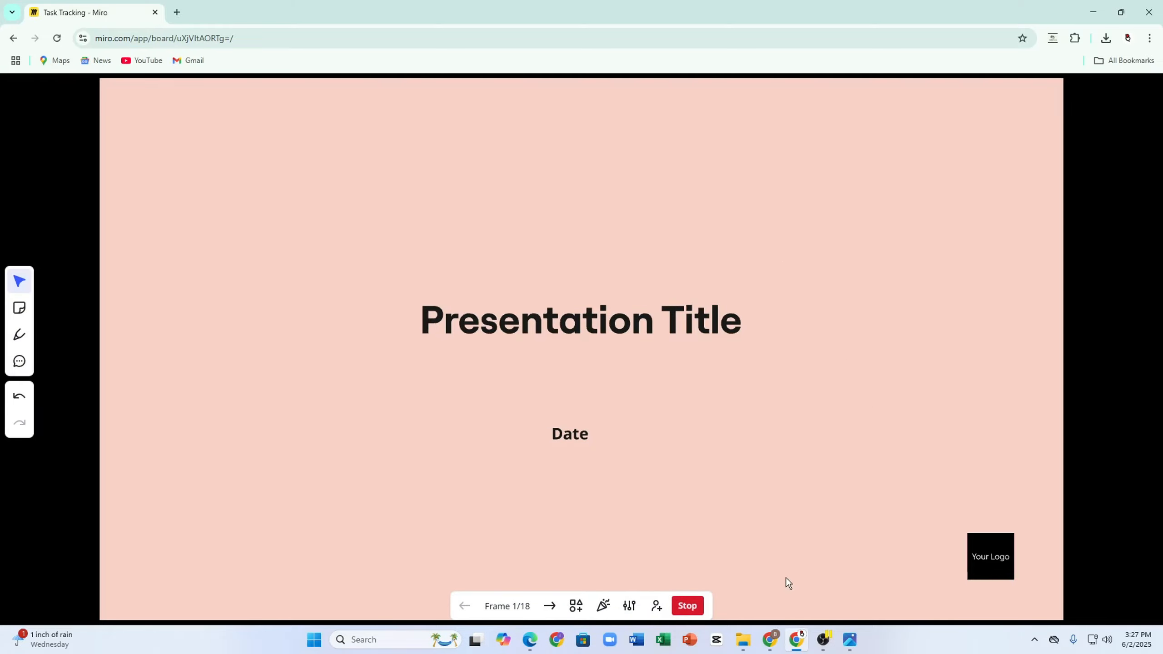
{"action": "left_click", "coordinate": [692, 611]}
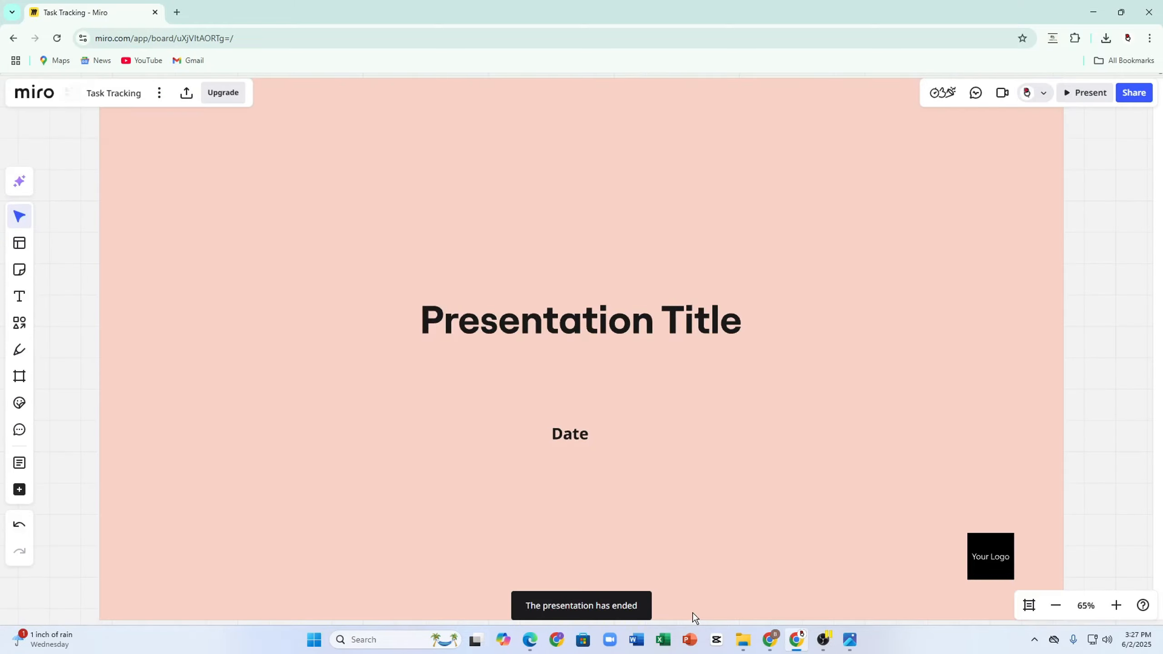
{"action": "scroll", "coordinate": [657, 507], "scroll_direction": "down", "scroll_amount": 5}
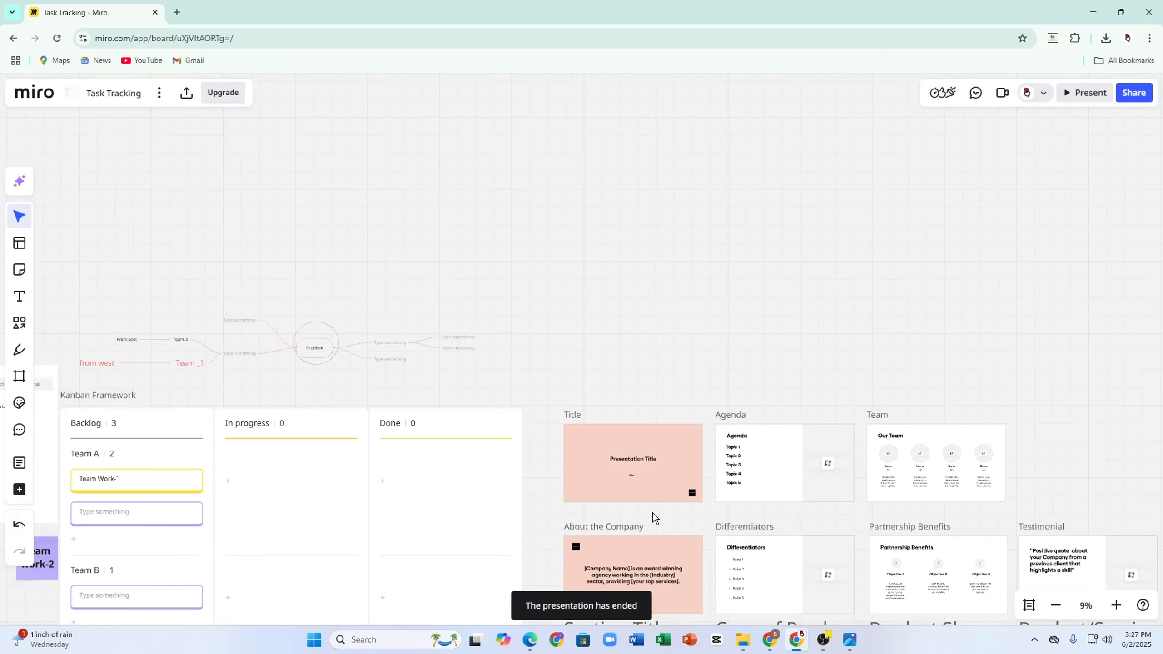
Replace the heading text in the Title frame with "Starting of our new journey"
{"action": "scroll", "coordinate": [1126, 318], "scroll_direction": "down", "scroll_amount": 2}
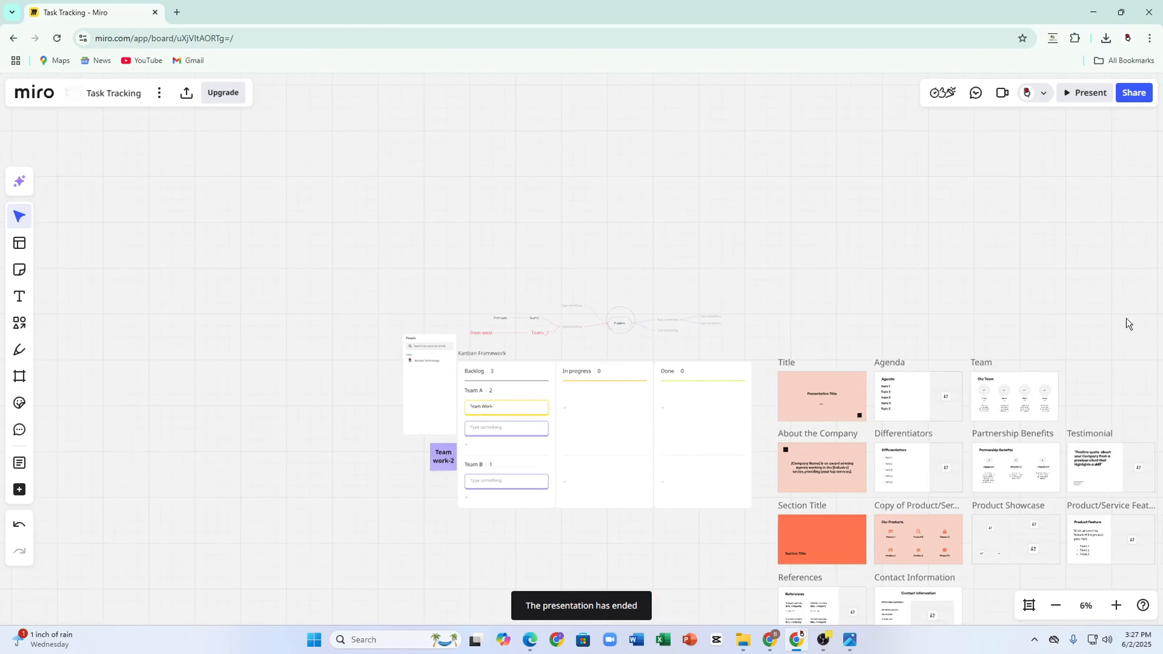
{"action": "left_click", "coordinate": [839, 392]}
{"action": "left_click", "coordinate": [819, 394]}
{"action": "left_click", "coordinate": [819, 394]}
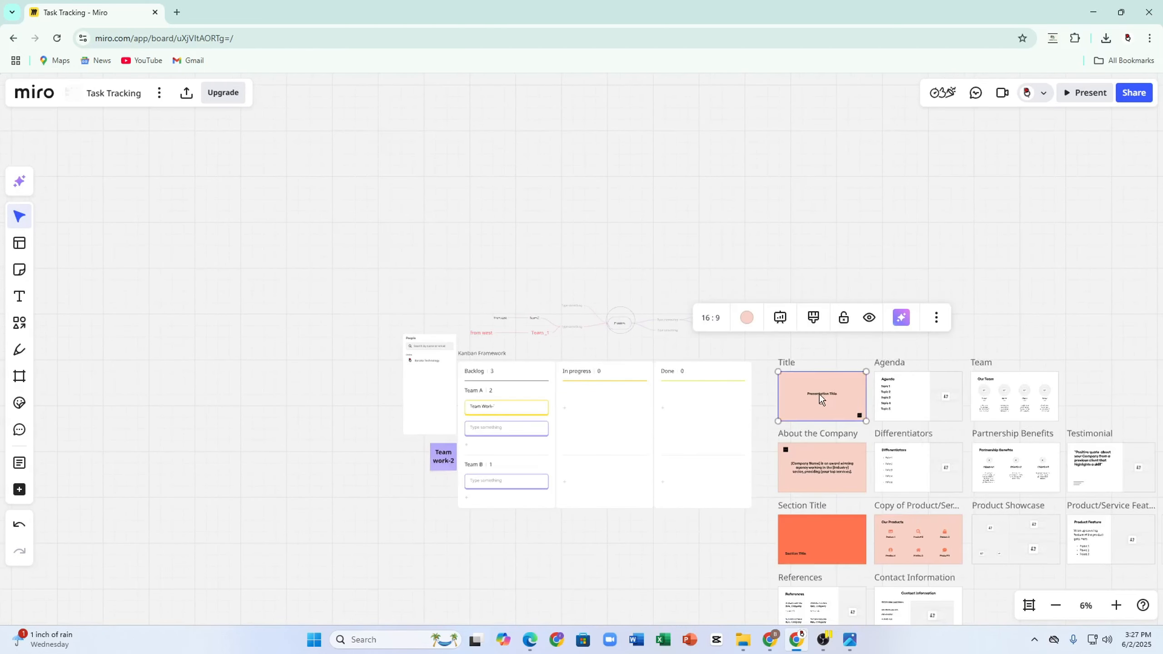
{"action": "left_click", "coordinate": [819, 394]}
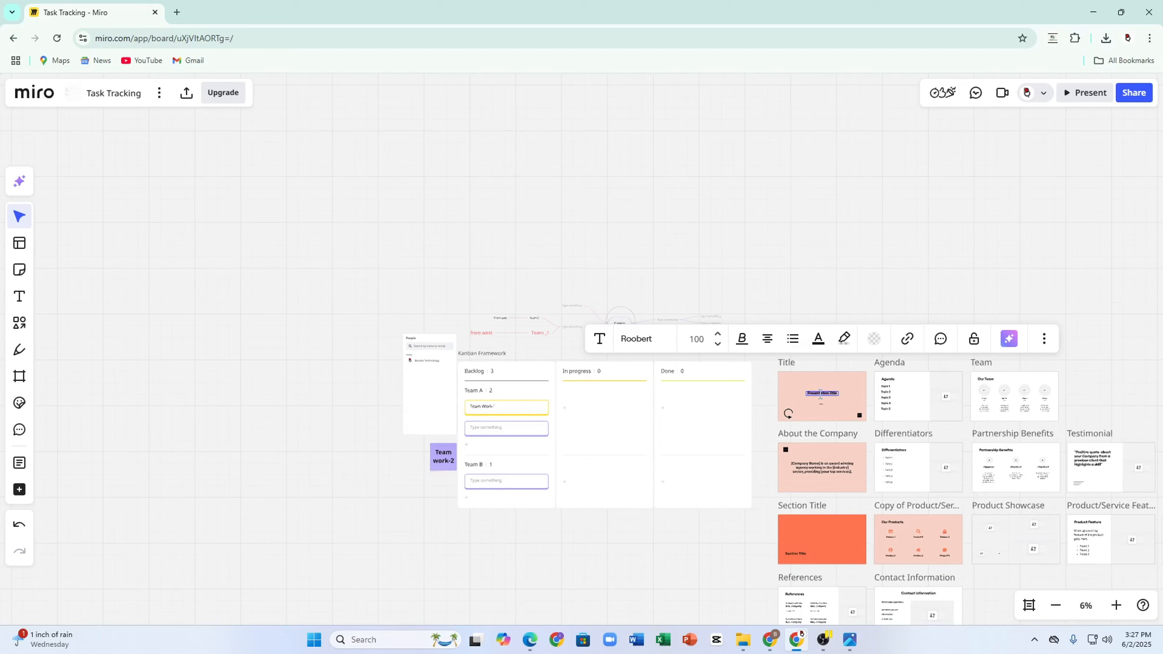
{"action": "type", "text": "Title"}
{"action": "type", "text": "ew journey"}
Replace the text of the third topic in the Agenda frame
{"action": "left_click", "coordinate": [888, 396]}
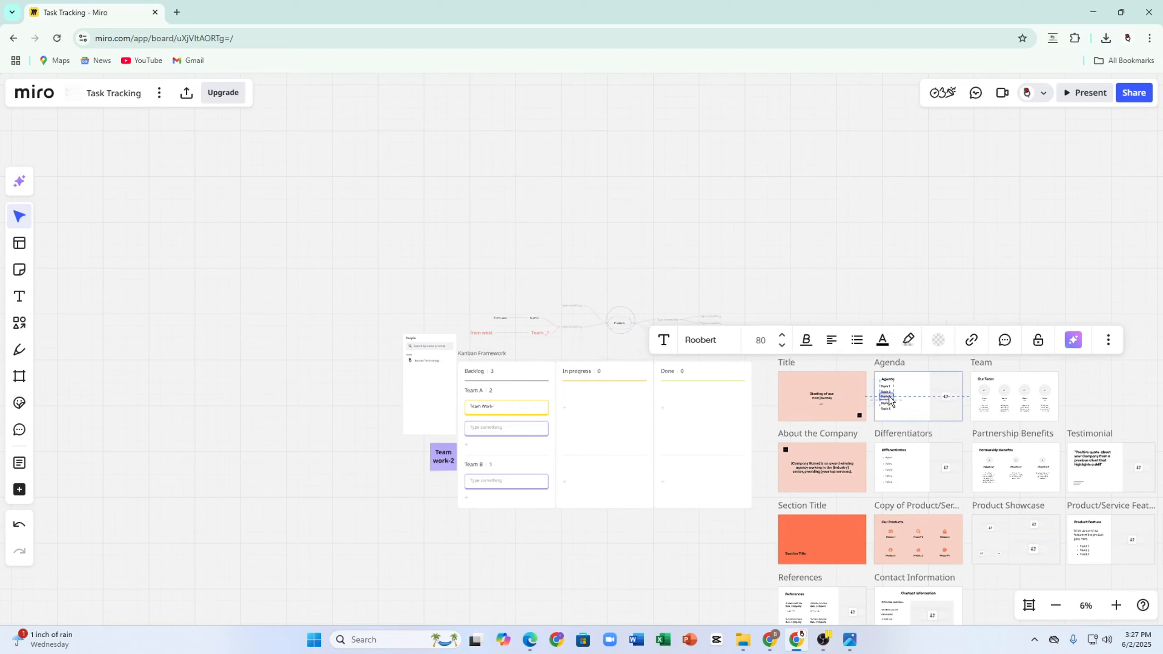
{"action": "key", "text": "BackSpace"}
{"action": "type", "text": "w"}
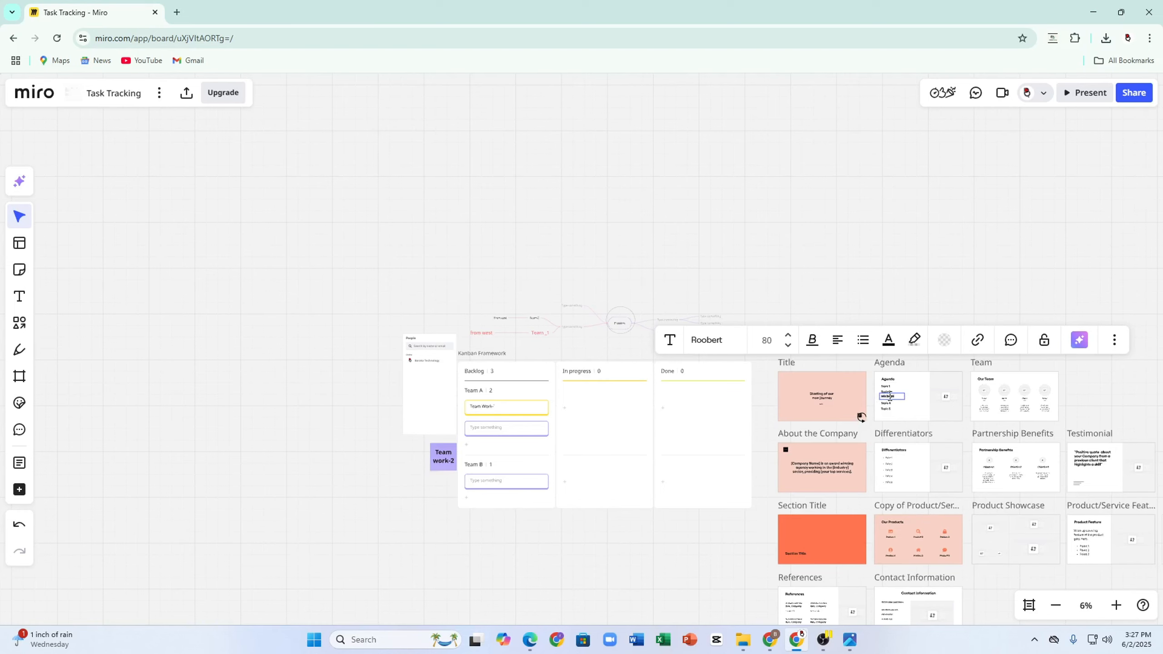
Present the board full screen and step forward and back through the first frames, stopping on the company description in frame 3
{"action": "left_click", "coordinate": [1085, 93]}
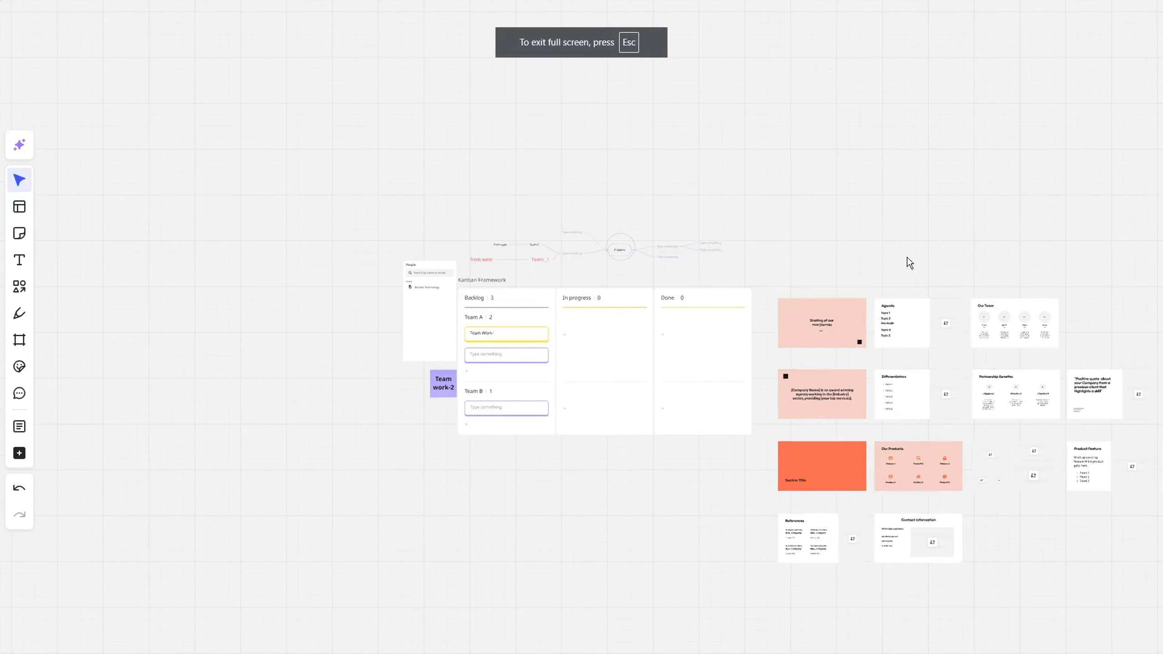
{"action": "key", "text": "Right"}
{"action": "key", "text": "Right"}
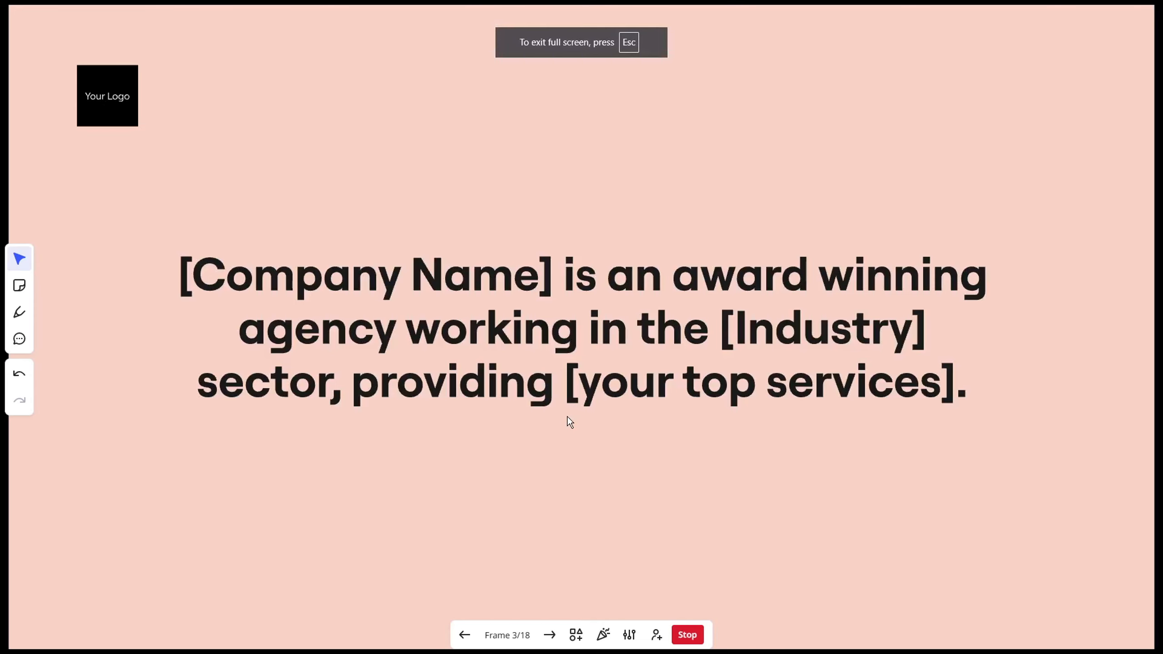
{"action": "key", "text": "Left"}
{"action": "key", "text": "Left"}
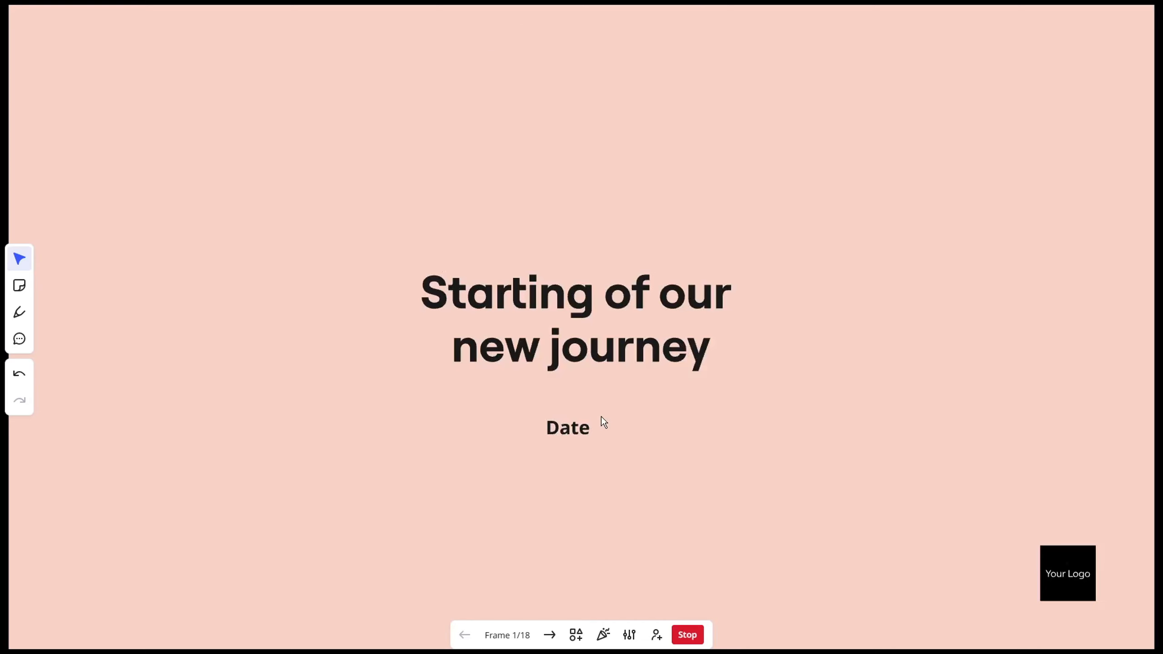
{"action": "key", "text": "Right"}
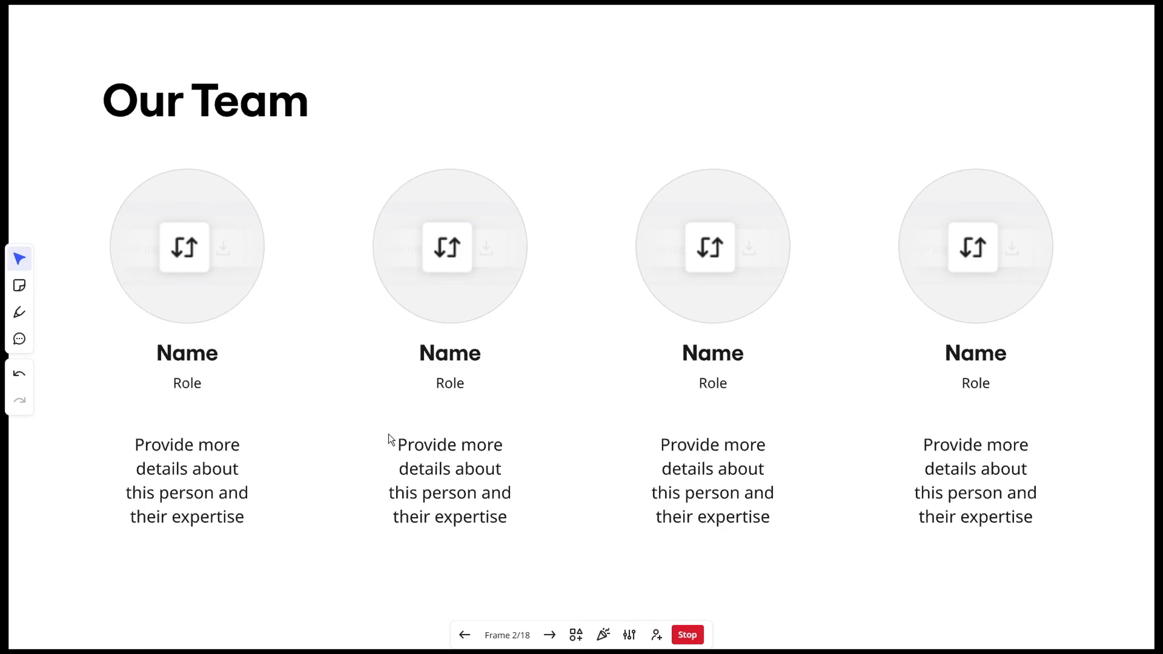
{"action": "key", "text": "Right"}
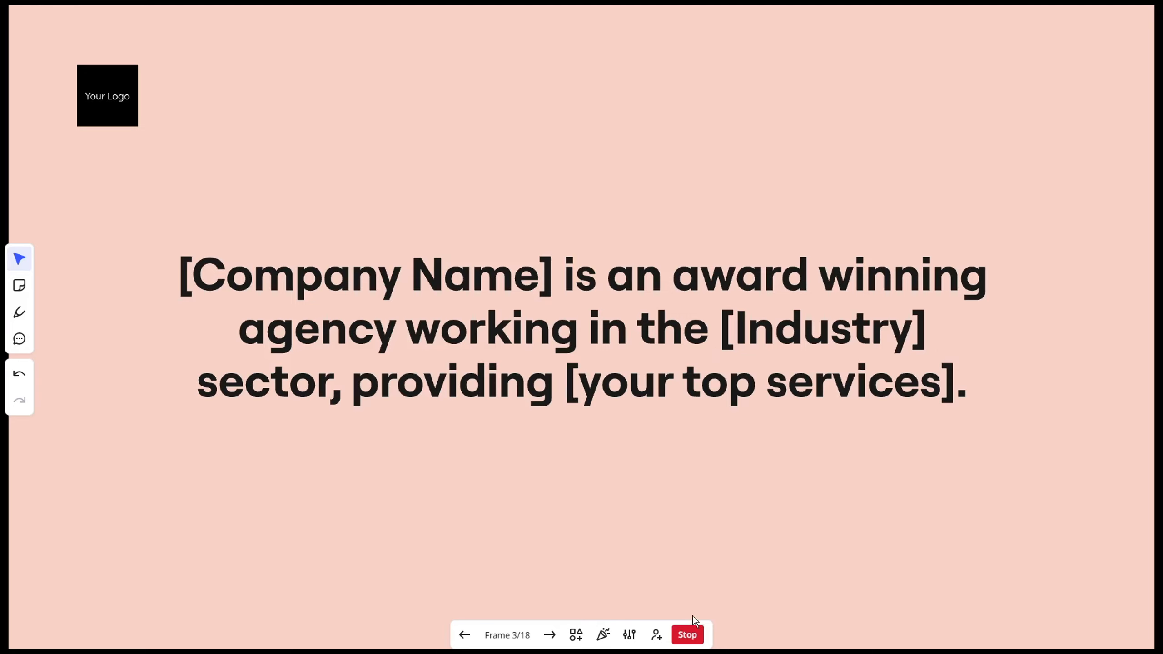
Copy the team invite link from the presentation's sharing options and close the invite dialog
{"action": "left_click", "coordinate": [656, 637]}
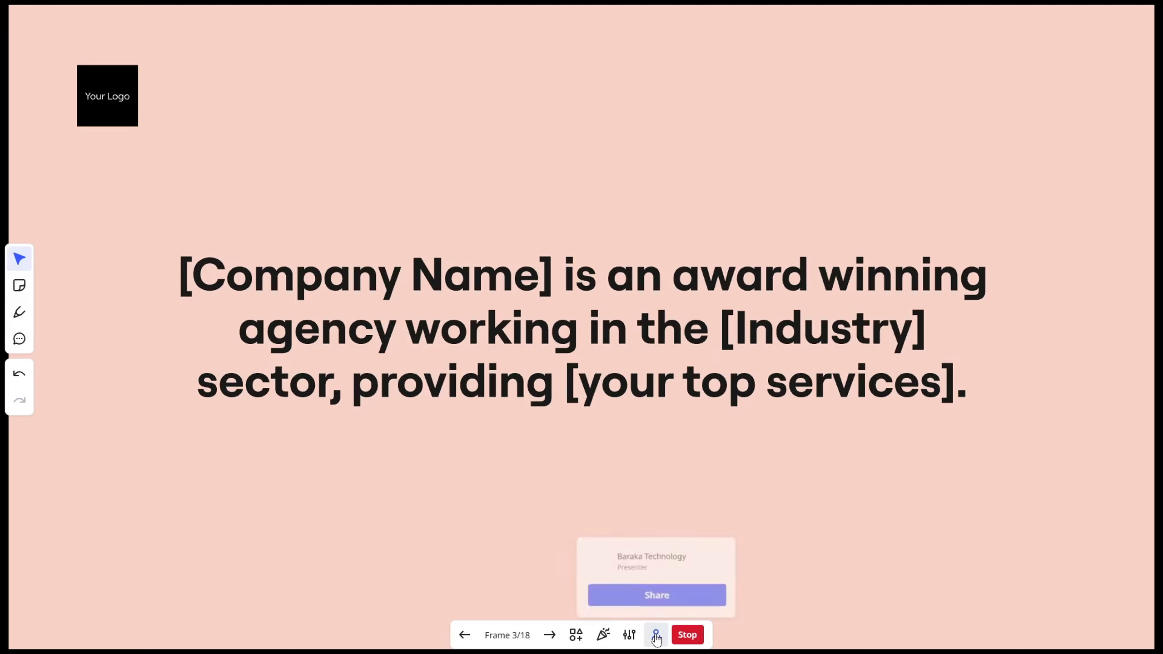
{"action": "left_click", "coordinate": [643, 593]}
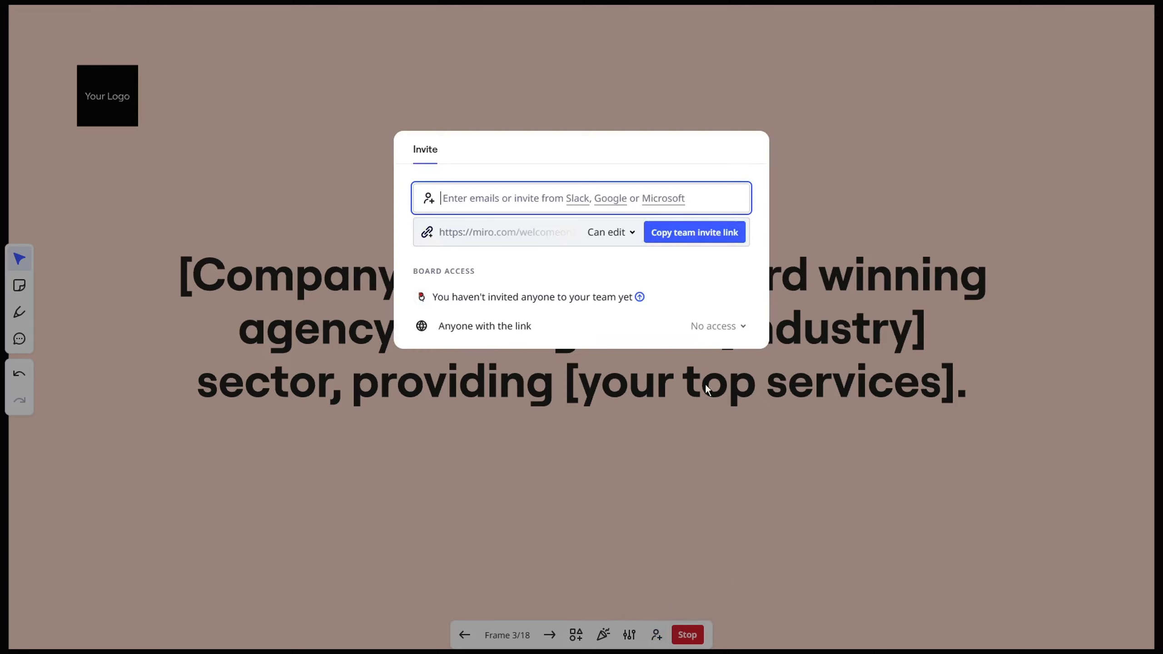
{"action": "left_click", "coordinate": [693, 238]}
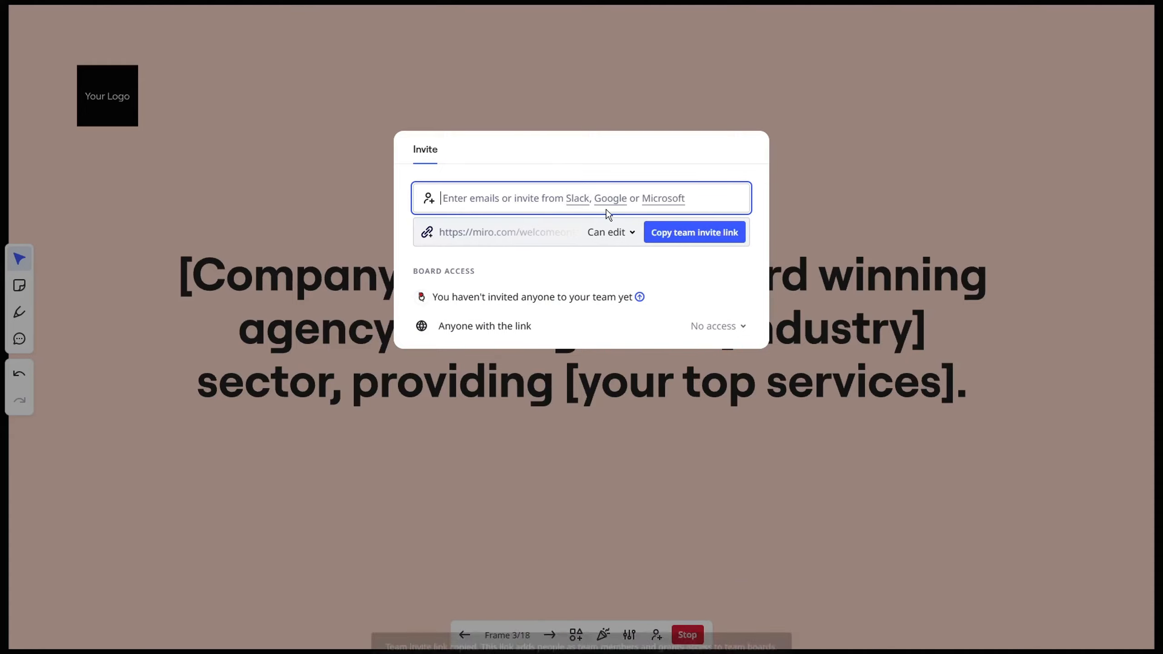
{"action": "left_click", "coordinate": [654, 490]}
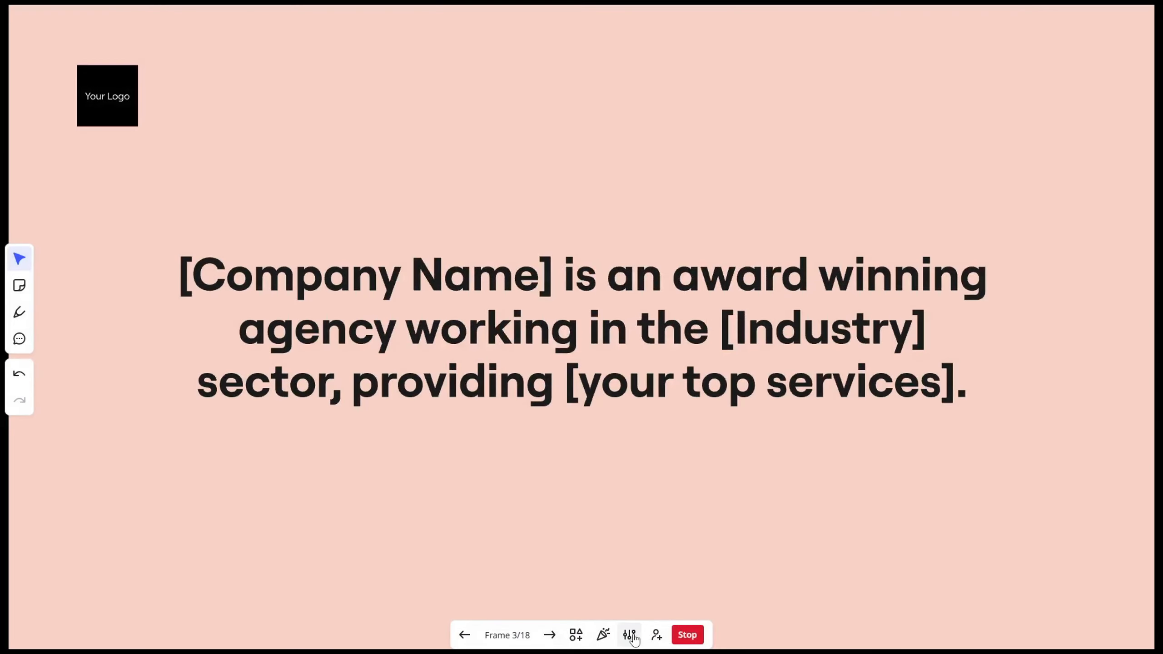
Enable the shapes and text creation tools for the presentation, and move the company description text slightly up and to the left
{"action": "left_click", "coordinate": [576, 634]}
{"action": "left_click", "coordinate": [536, 596]}
{"action": "left_click_drag", "start_coordinate": [412, 320], "coordinate": [379, 282]}
{"action": "left_click", "coordinate": [575, 641]}
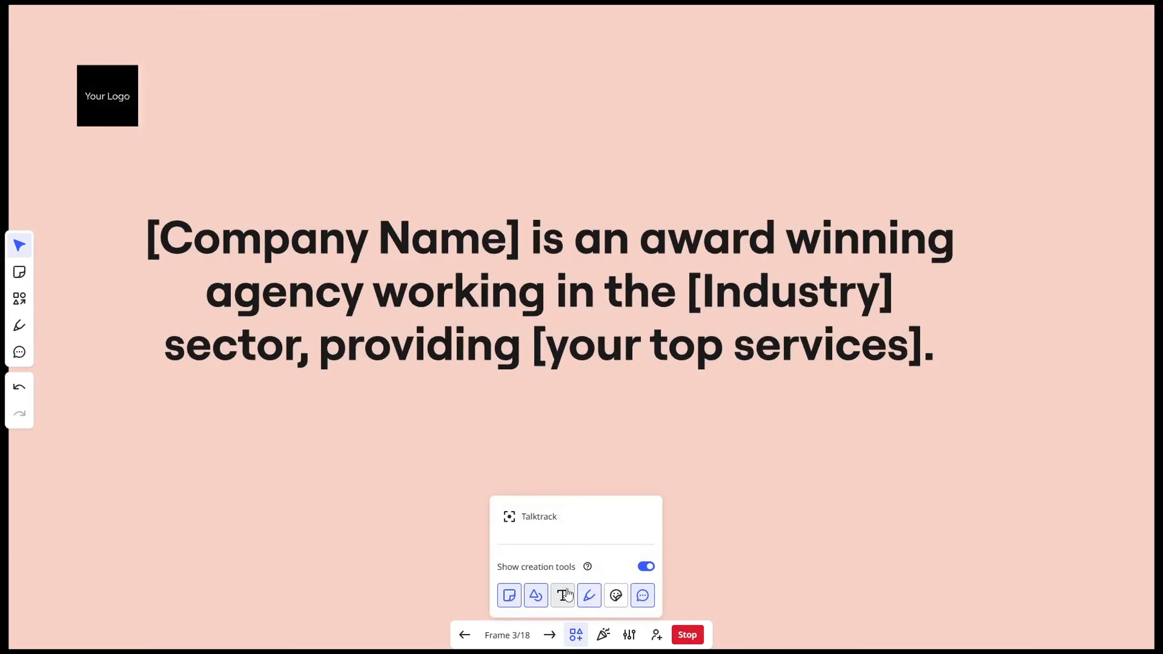
Select the entire company description text for editing and leave full screen
{"action": "left_click", "coordinate": [468, 298]}
{"action": "key", "text": "Up"}
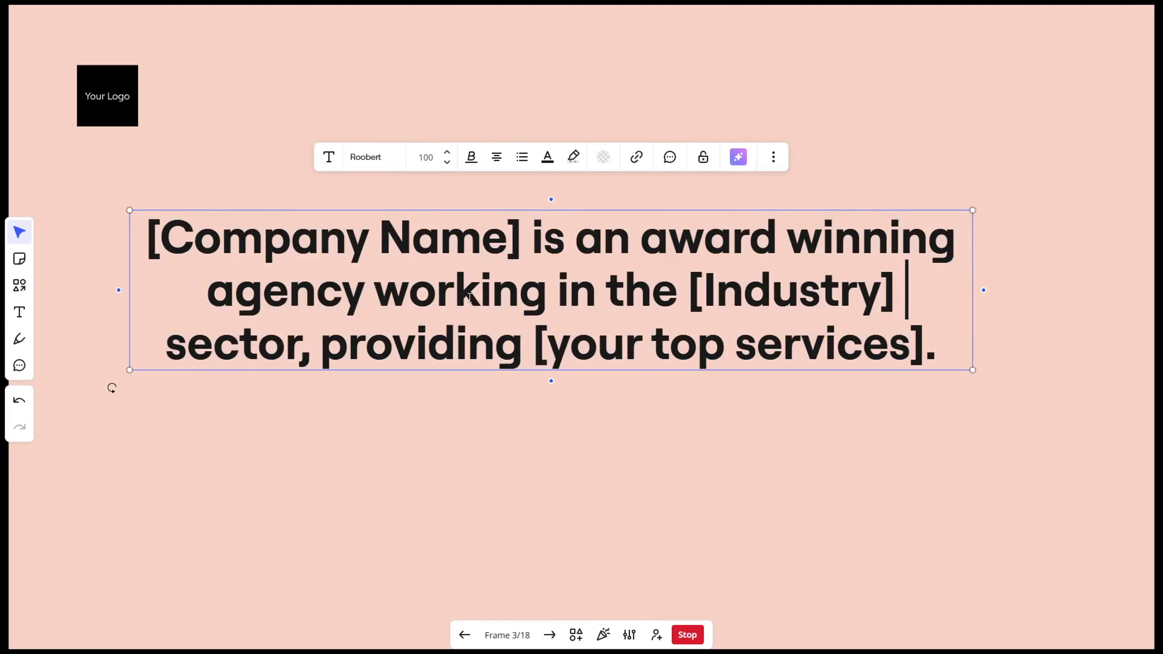
{"action": "key", "text": "Up"}
{"action": "triple_click", "coordinate": [467, 301]}
{"action": "key", "text": "Escape"}
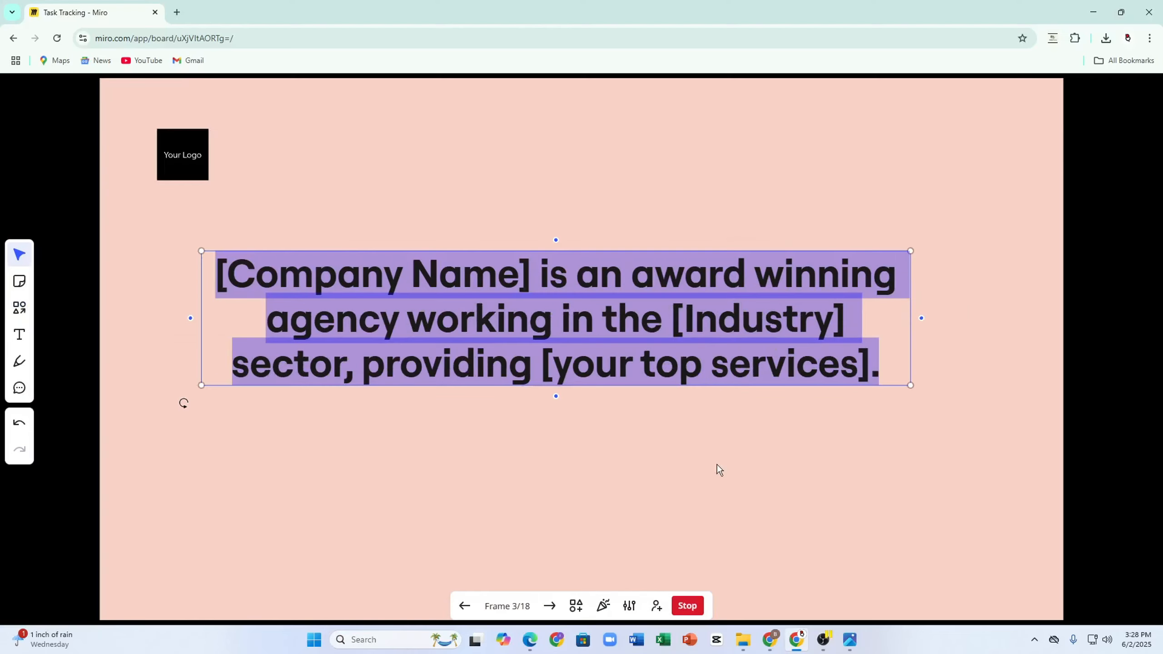
{"action": "left_click", "coordinate": [823, 640]}
{"action": "left_click", "coordinate": [1148, 502]}
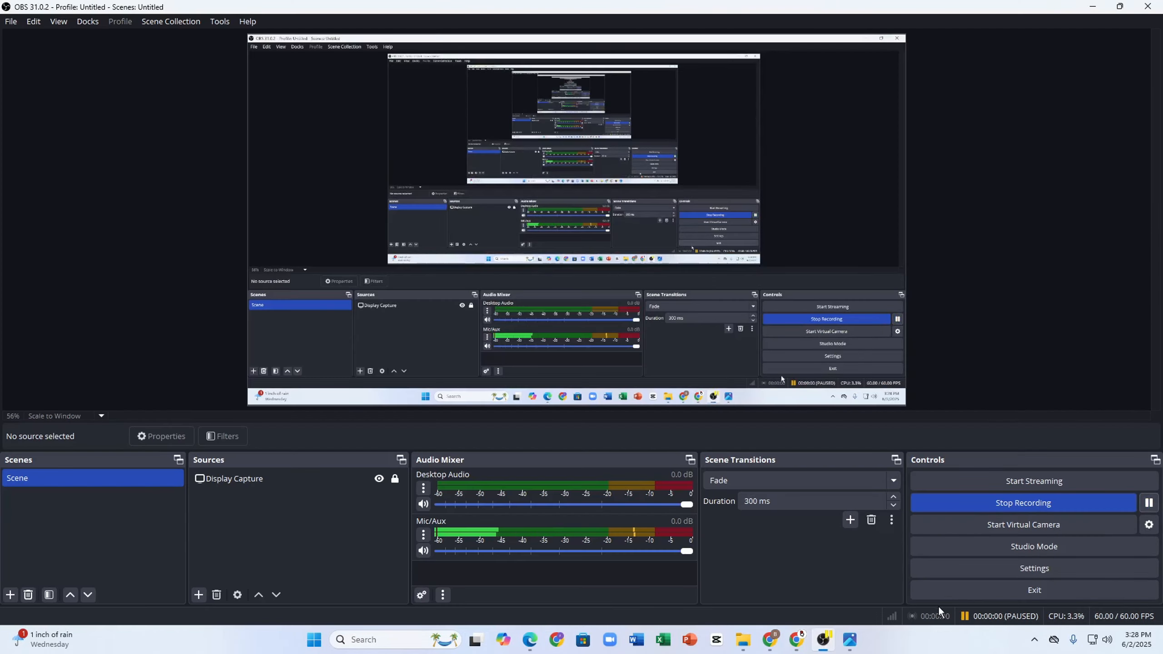
{"action": "key", "text": "alt+Tab"}
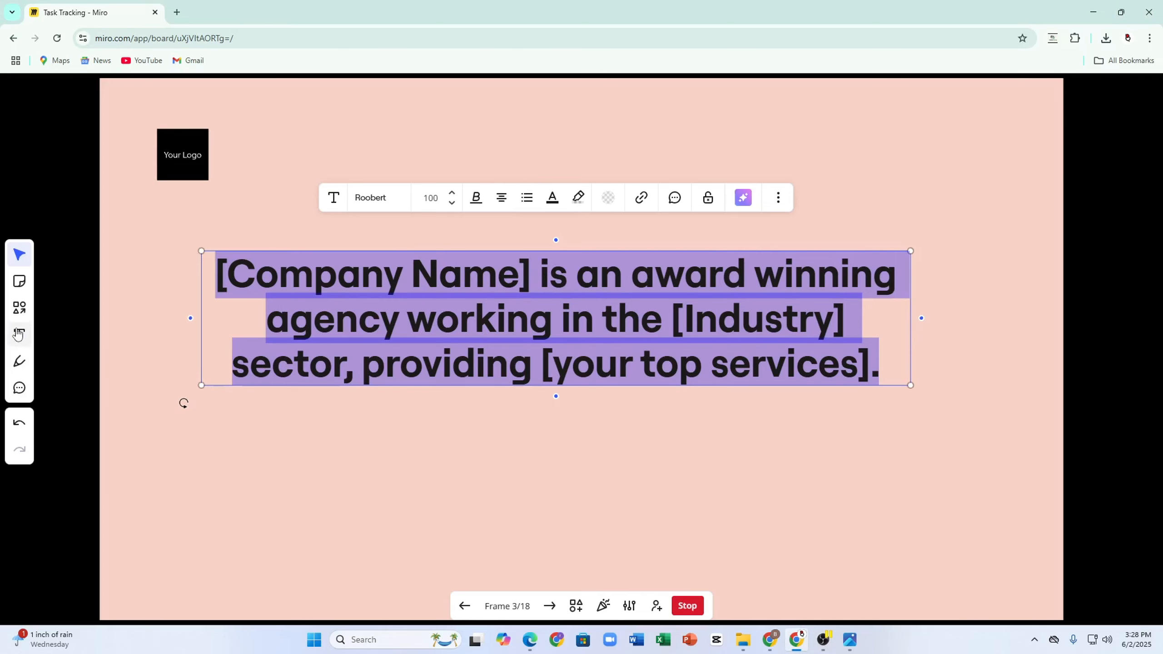
End the presentation, open the board's sharing options and view the access levels for anyone with the link
{"action": "left_click", "coordinate": [687, 605]}
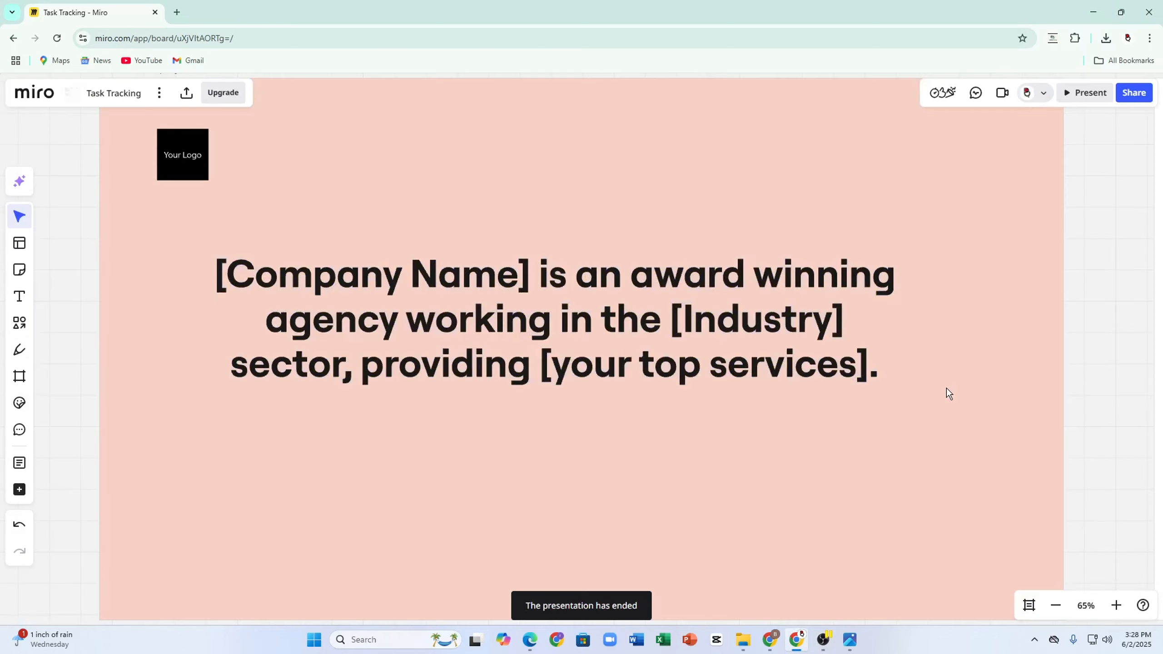
{"action": "left_click", "coordinate": [1137, 98]}
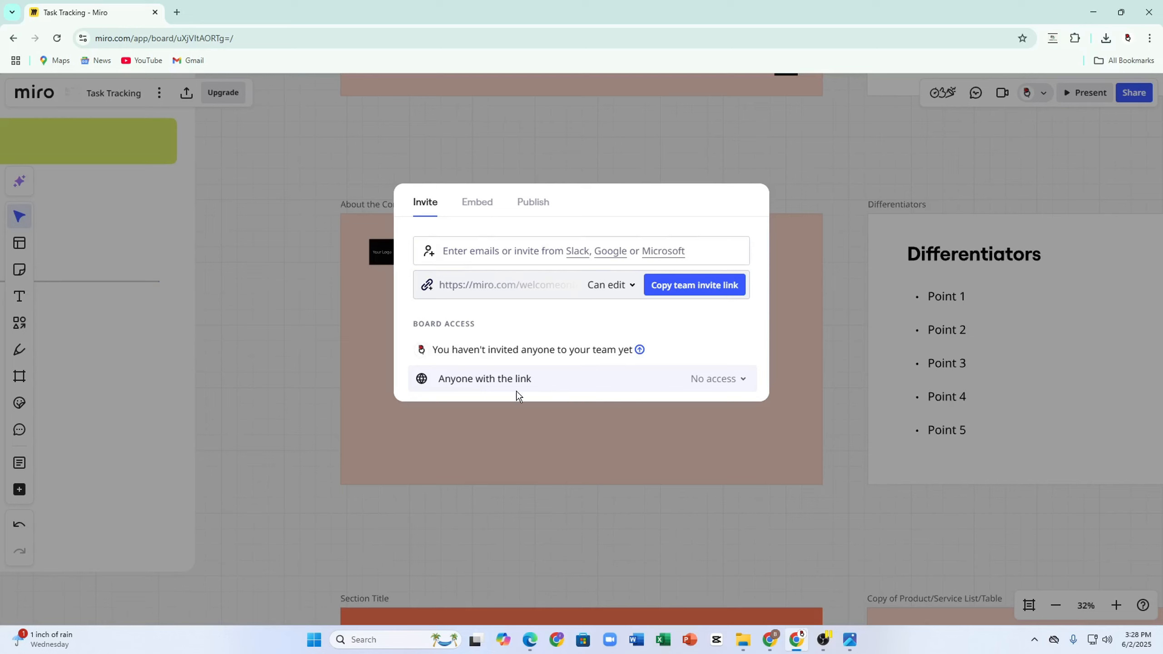
{"action": "left_click", "coordinate": [751, 382]}
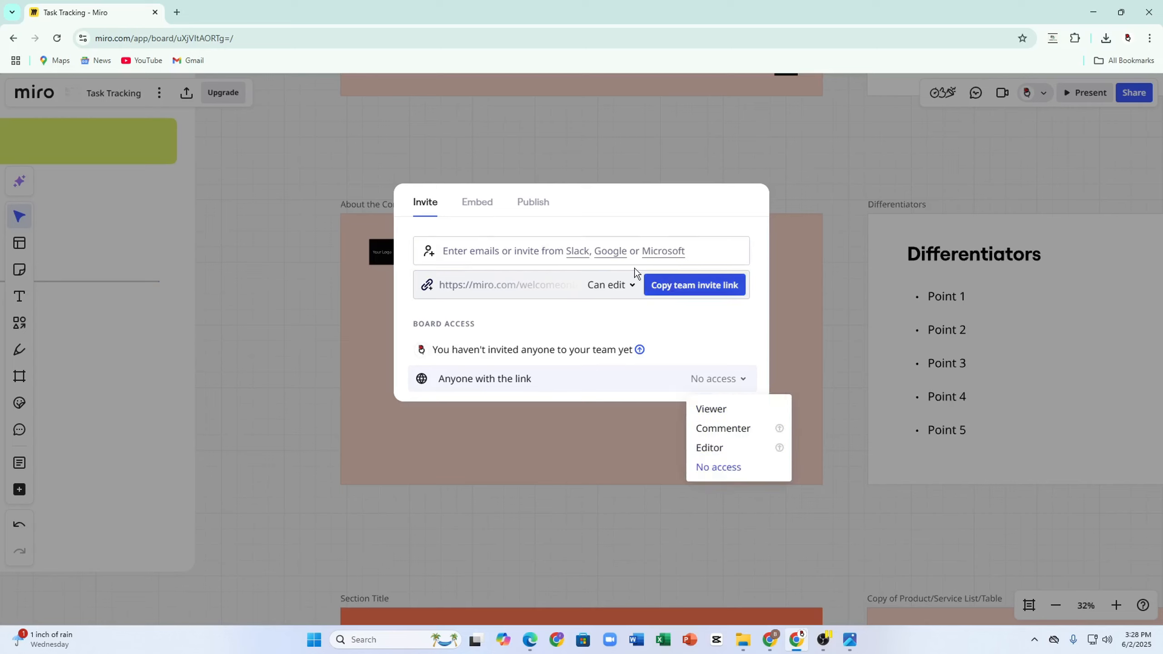
Copy the board's embed code from the sharing options, open a blank browser tab and return to the board
{"action": "left_click", "coordinate": [500, 205]}
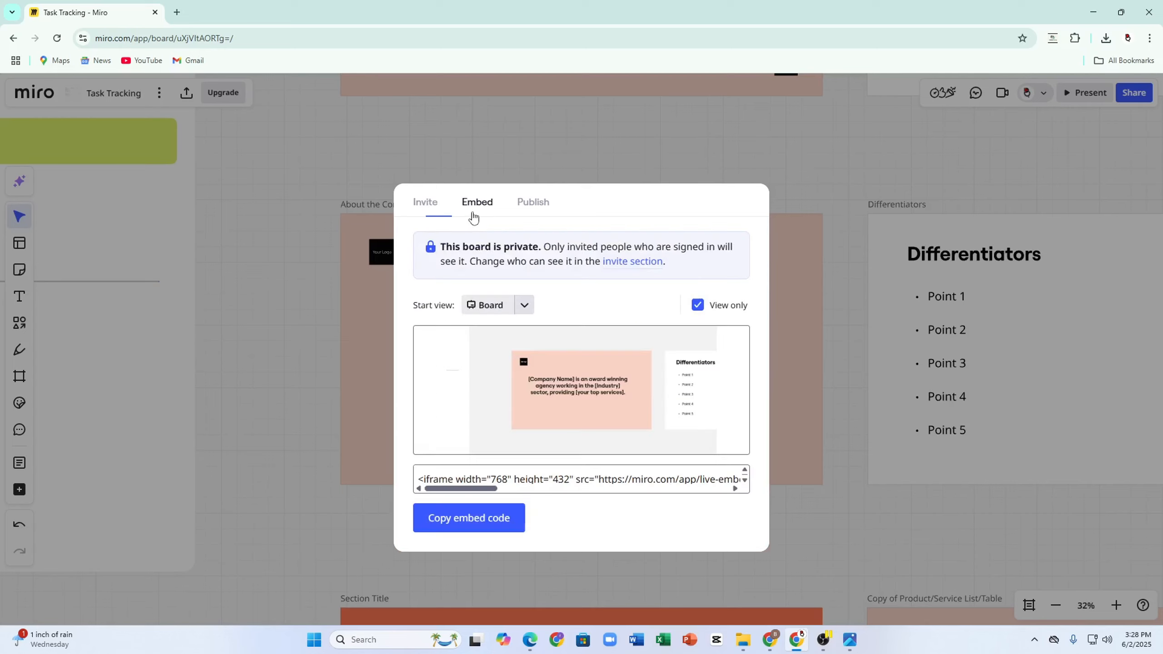
{"action": "left_click", "coordinate": [486, 521]}
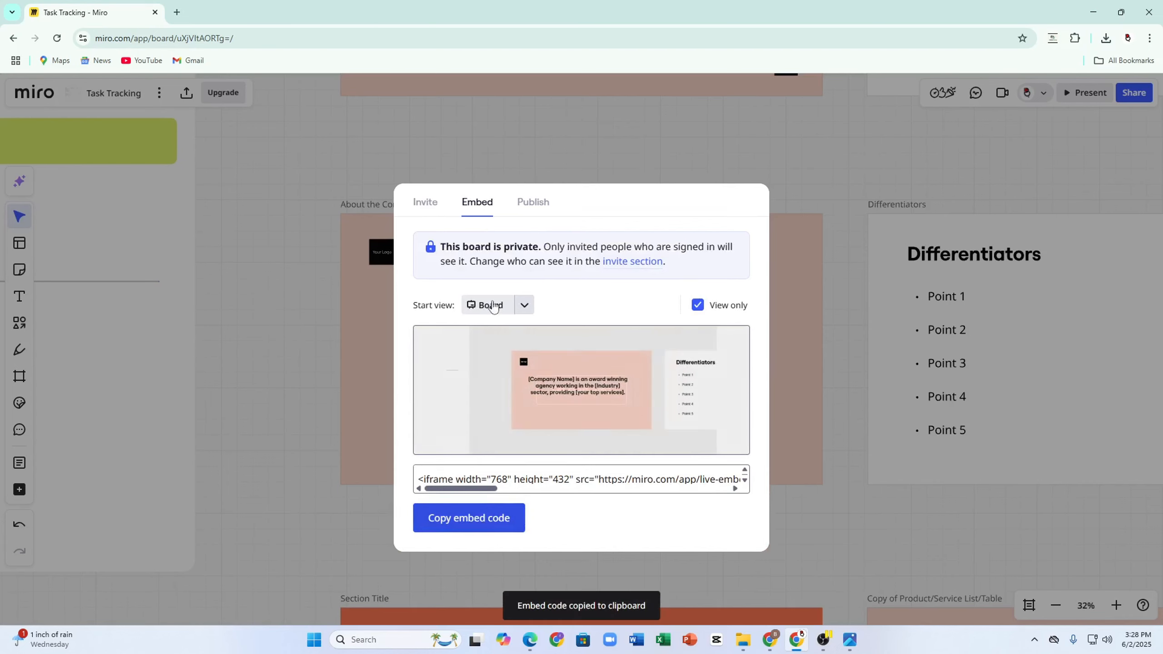
{"action": "left_click", "coordinate": [177, 13]}
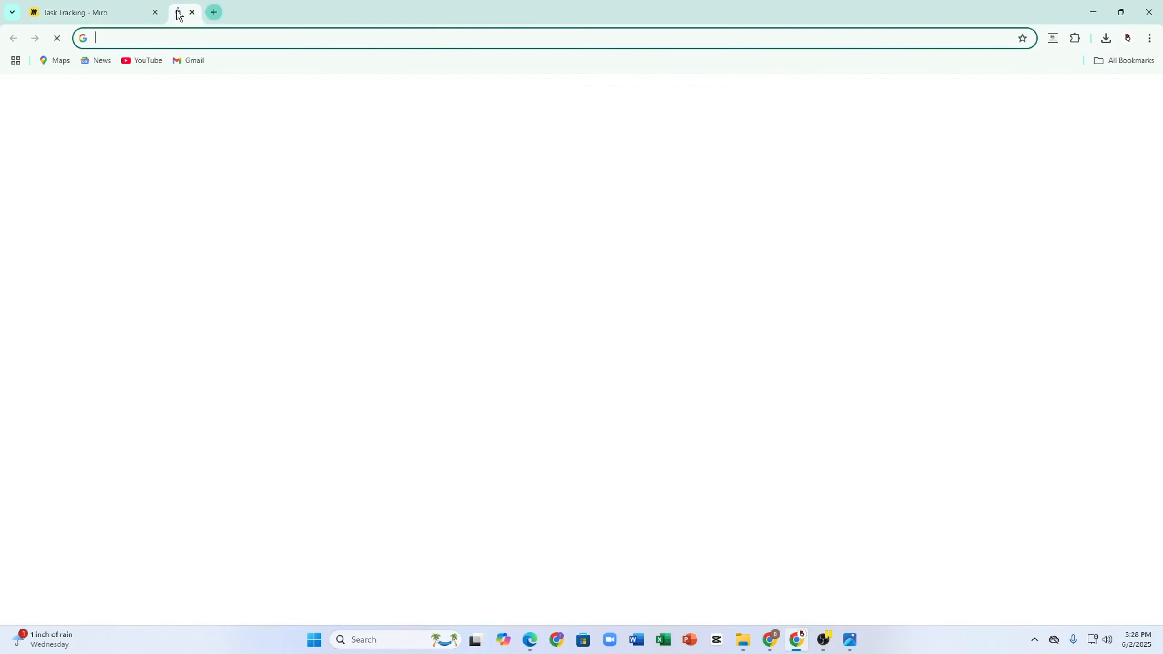
{"action": "left_click", "coordinate": [119, 13]}
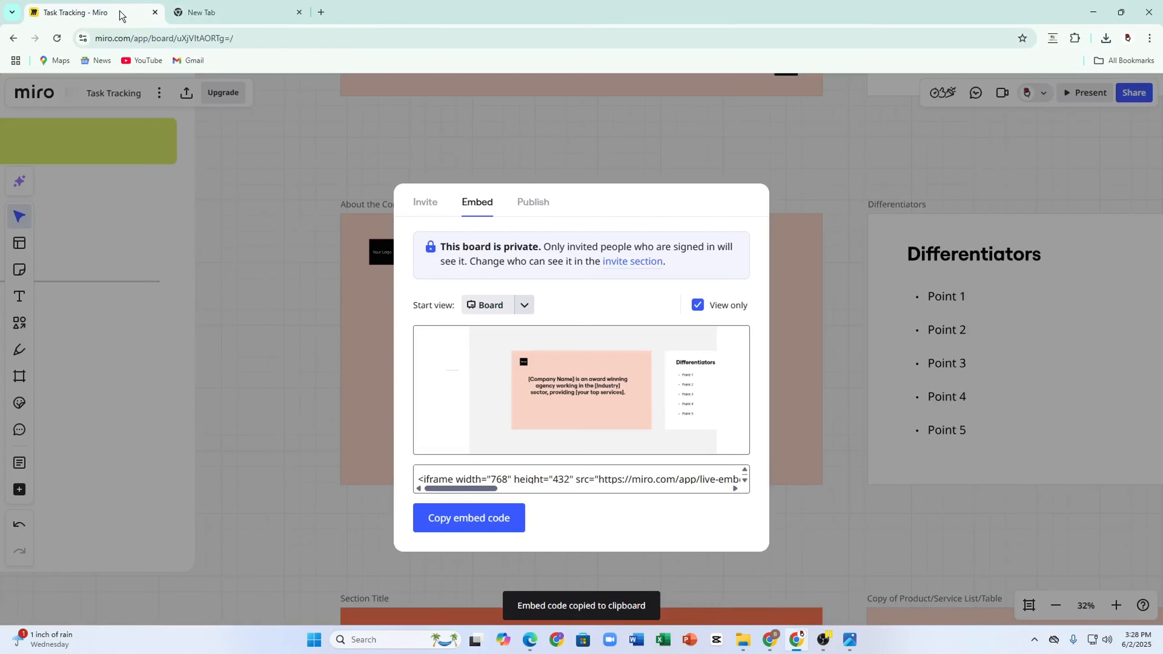
Check the board's publishing options, look through the upgrade plans and their feature comparison, and close the plans page
{"action": "left_click", "coordinate": [519, 203]}
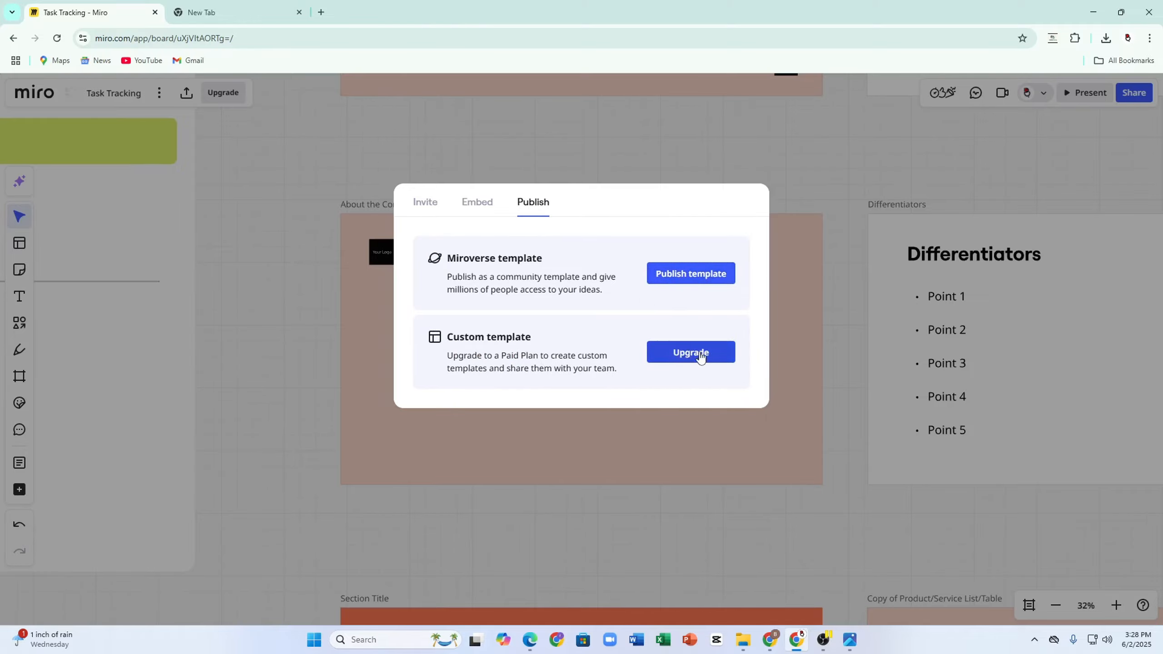
{"action": "left_click", "coordinate": [689, 353]}
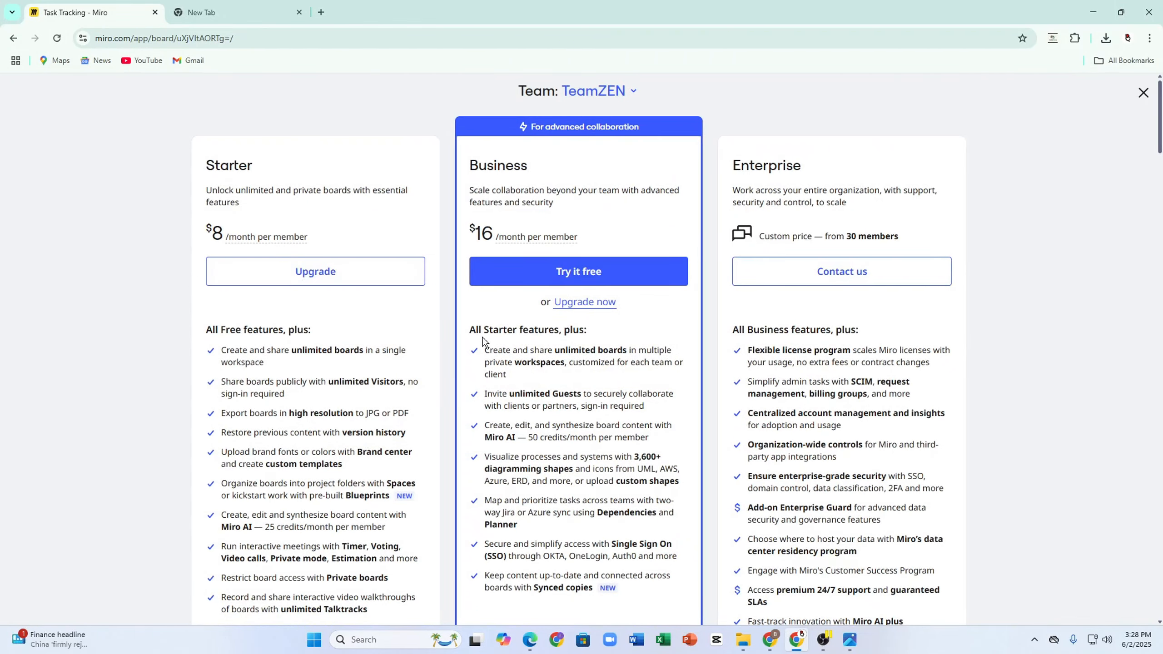
{"action": "scroll", "coordinate": [478, 187], "scroll_direction": "down", "scroll_amount": 4}
{"action": "scroll", "coordinate": [460, 194], "scroll_direction": "down", "scroll_amount": 5}
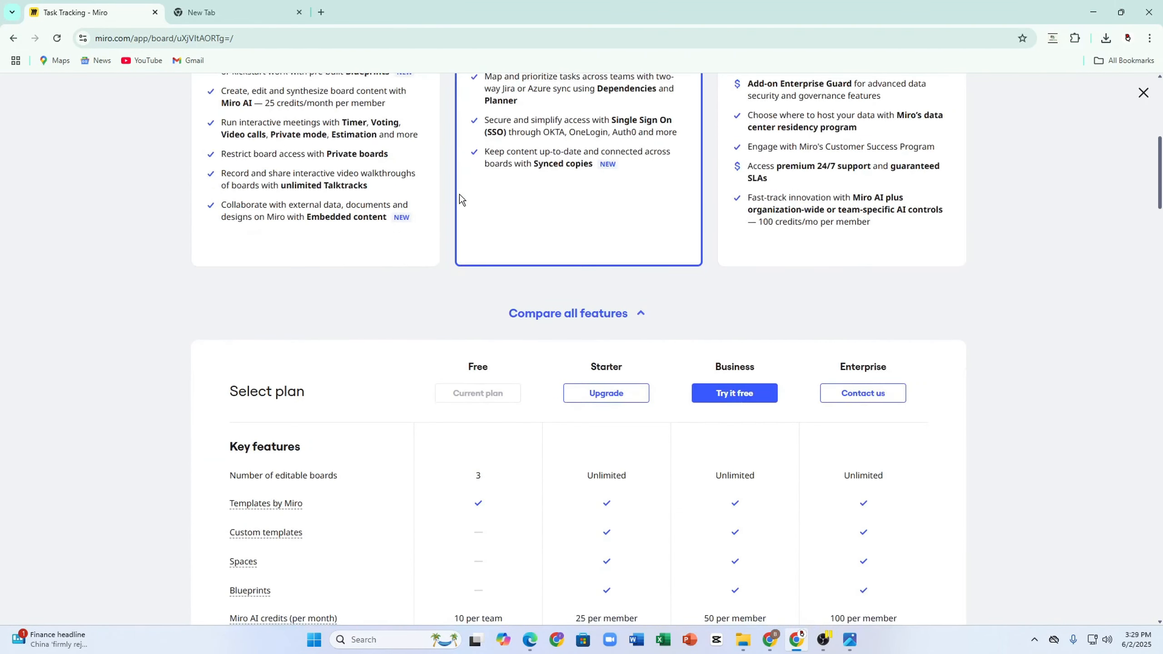
{"action": "scroll", "coordinate": [459, 195], "scroll_direction": "up", "scroll_amount": 5}
{"action": "left_click", "coordinate": [1143, 93]}
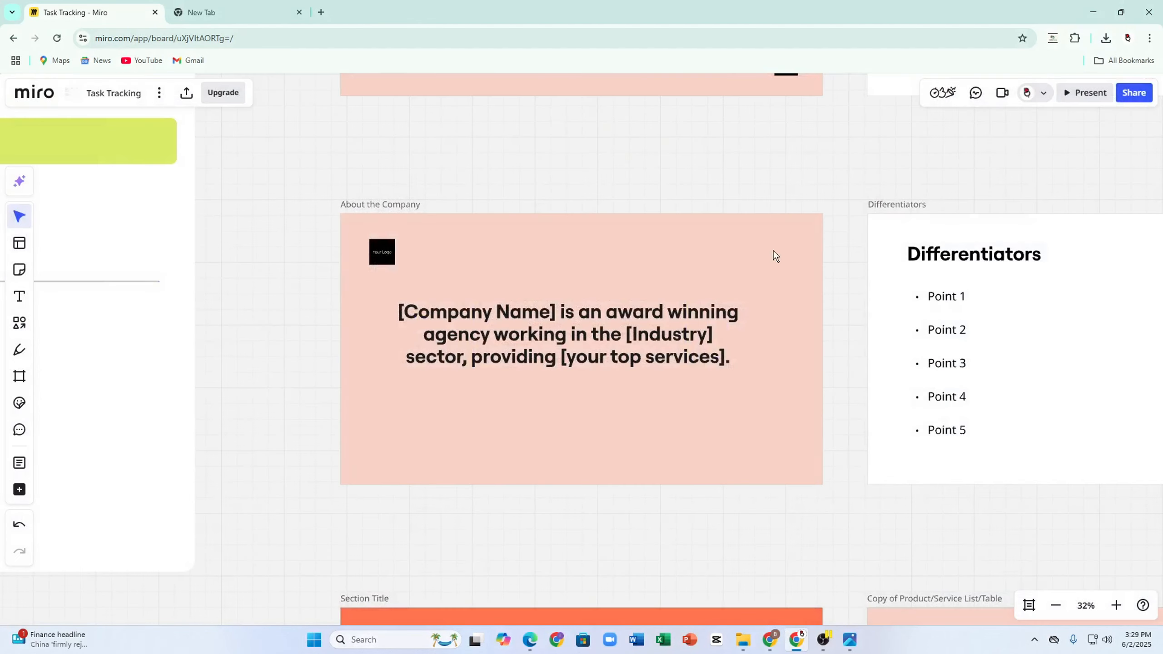